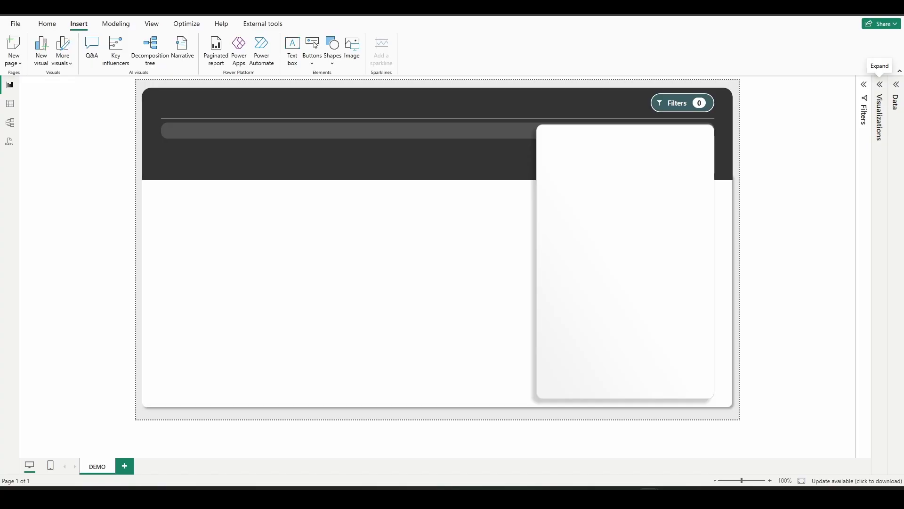
Step: Insert a rectangle shape on the DEMO page and turn off its border
{"action": "left_click", "coordinate": [330, 69]}
{"action": "left_click", "coordinate": [329, 94]}
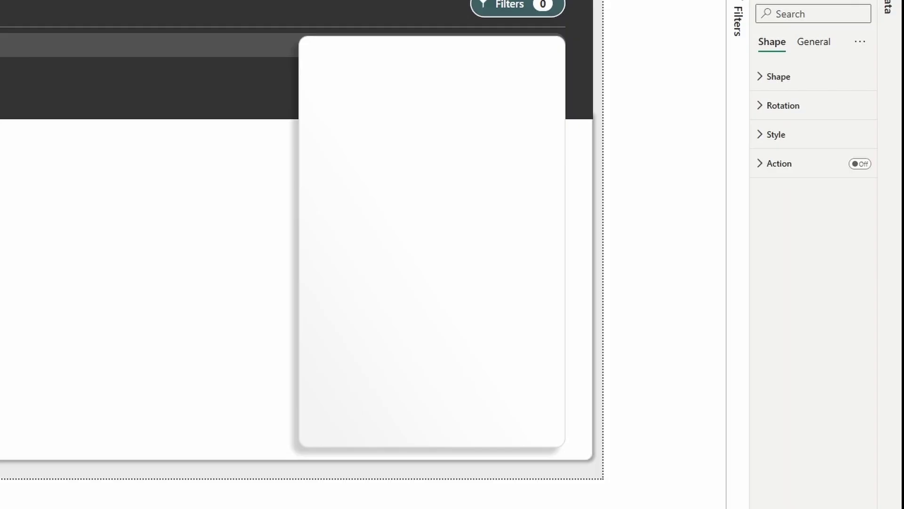
{"action": "left_click", "coordinate": [796, 138]}
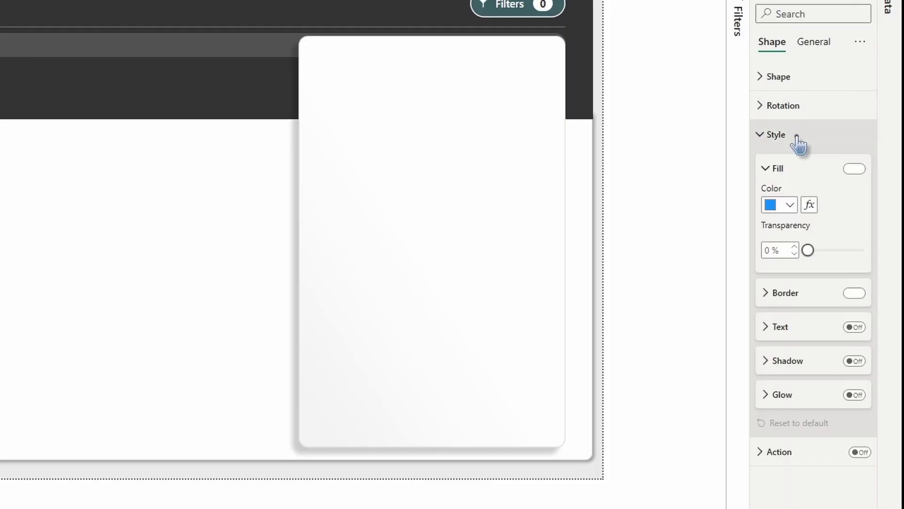
{"action": "left_click", "coordinate": [853, 292]}
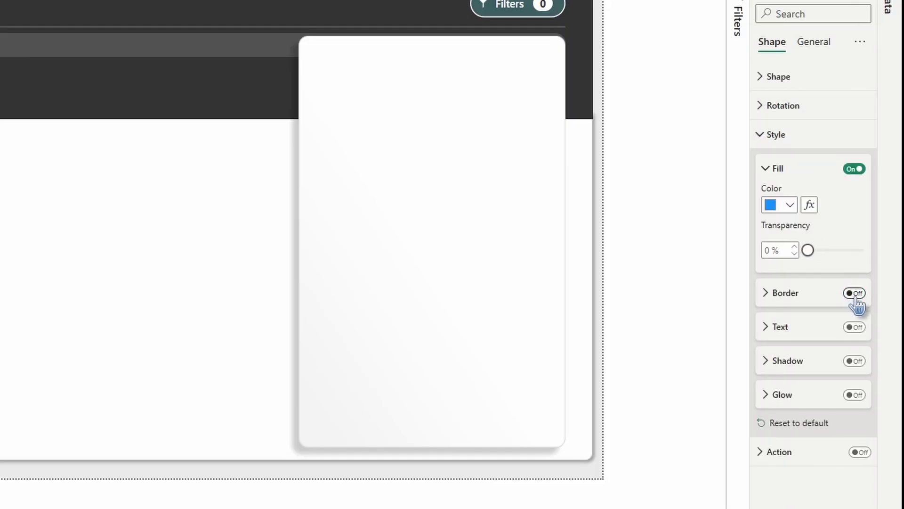
Step: Set the rectangle's height to 20
{"action": "left_click", "coordinate": [814, 42]}
{"action": "left_click", "coordinate": [806, 87]}
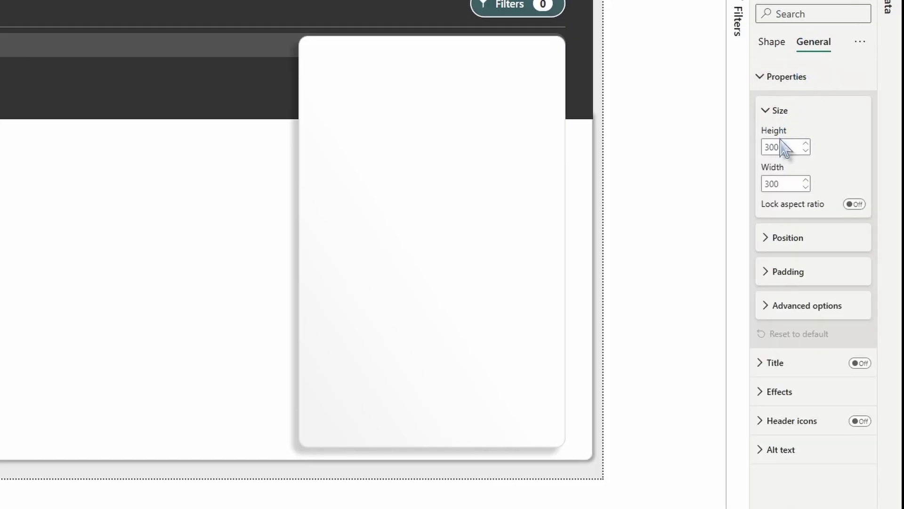
{"action": "double_click", "coordinate": [780, 148]}
{"action": "type", "text": "20"}
Step: Move the blue bar onto the white filter panel, flush with its left edge, and widen it to the panel's full width of about 378
{"action": "left_click_drag", "start_coordinate": [0, 42], "coordinate": [471, 105]}
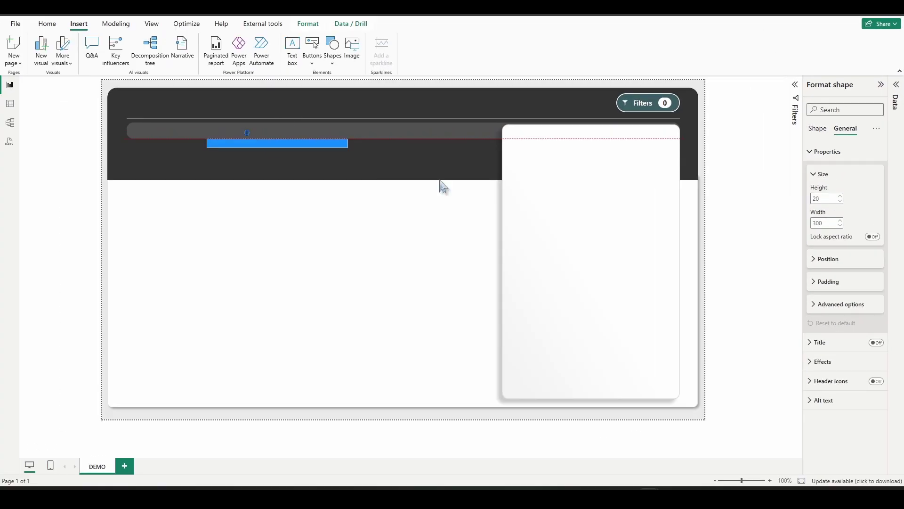
{"action": "left_click_drag", "start_coordinate": [618, 172], "coordinate": [601, 163]}
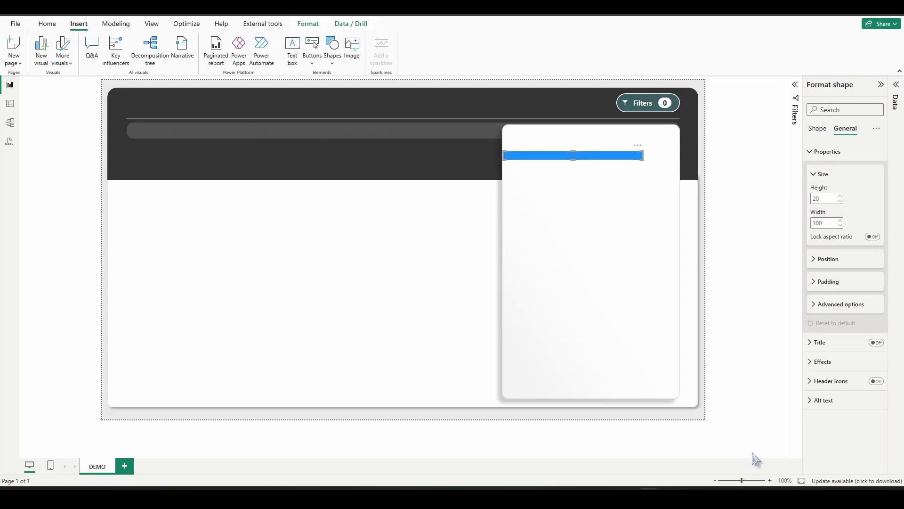
{"action": "left_click", "coordinate": [751, 481]}
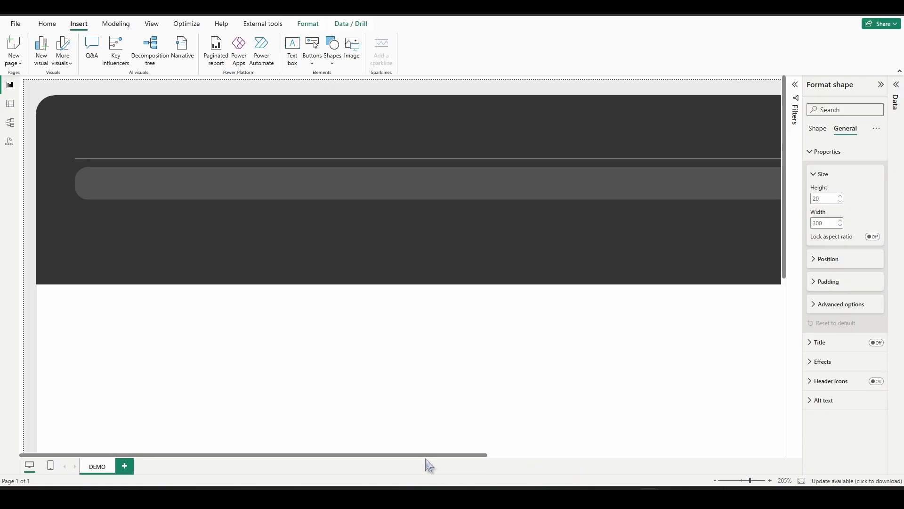
{"action": "left_click_drag", "start_coordinate": [466, 456], "coordinate": [763, 457]}
{"action": "mouse_move", "coordinate": [430, 238]}
{"action": "left_mouse_down"}
{"action": "mouse_move", "coordinate": [440, 238]}
{"action": "mouse_move", "coordinate": [431, 221]}
{"action": "left_mouse_up"}
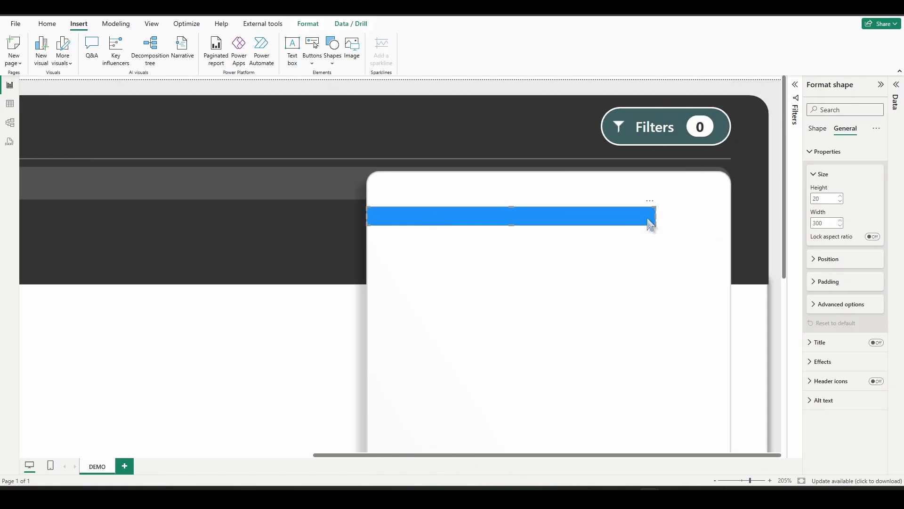
{"action": "left_click_drag", "start_coordinate": [655, 219], "coordinate": [730, 216]}
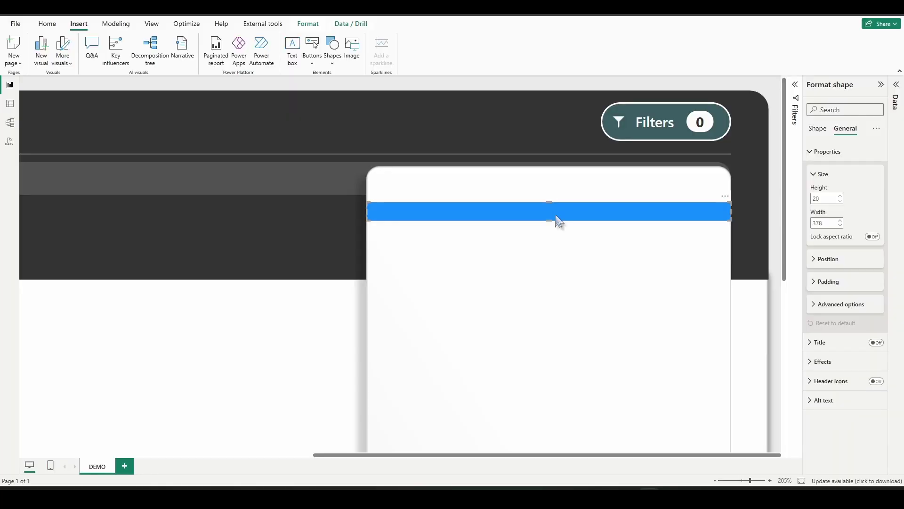
Step: Nudge the blue bar up until it is flush with the top edge of the white panel, and deselect it
{"action": "key", "text": "Up"}
{"action": "key", "text": "Up"}
{"action": "key", "text": "Up"}
{"action": "key", "text": "Up"}
{"action": "key", "text": "Up"}
{"action": "key", "text": "Up"}
{"action": "key", "text": "Up"}
{"action": "key", "text": "Up"}
{"action": "key", "text": "Up"}
{"action": "key", "text": "Up"}
{"action": "key", "text": "Up"}
{"action": "key", "text": "Up"}
{"action": "key", "text": "Up"}
{"action": "key", "text": "Up"}
{"action": "key", "text": "Up"}
{"action": "key", "text": "Up"}
{"action": "key", "text": "Up"}
{"action": "key", "text": "Up"}
{"action": "key", "text": "Up"}
{"action": "key", "text": "Up"}
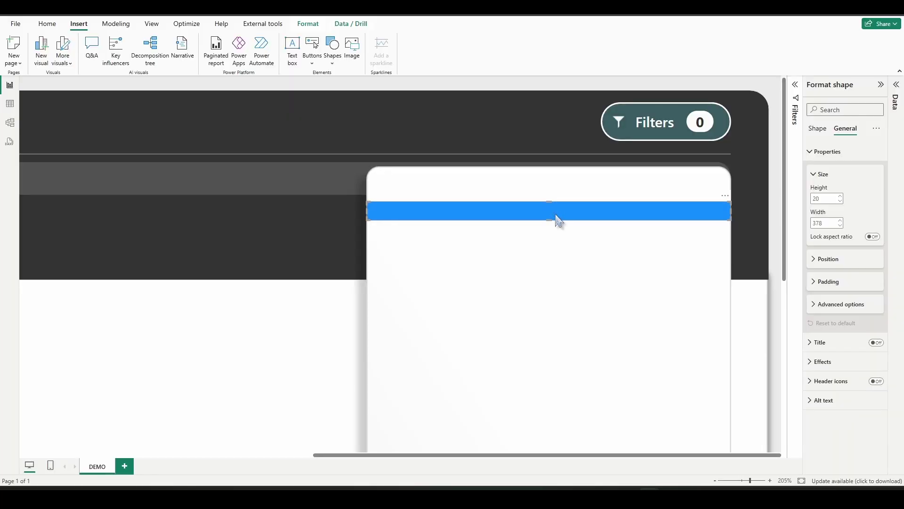
{"action": "key", "text": "Up"}
{"action": "key", "text": "Up"}
{"action": "key", "text": "Up"}
{"action": "key", "text": "Up"}
{"action": "key", "text": "Up"}
{"action": "key", "text": "Up"}
{"action": "key", "text": "Up"}
{"action": "key", "text": "Up"}
{"action": "key", "text": "Up"}
{"action": "key", "text": "Up"}
{"action": "key", "text": "Up"}
{"action": "key", "text": "Up"}
{"action": "key", "text": "Up"}
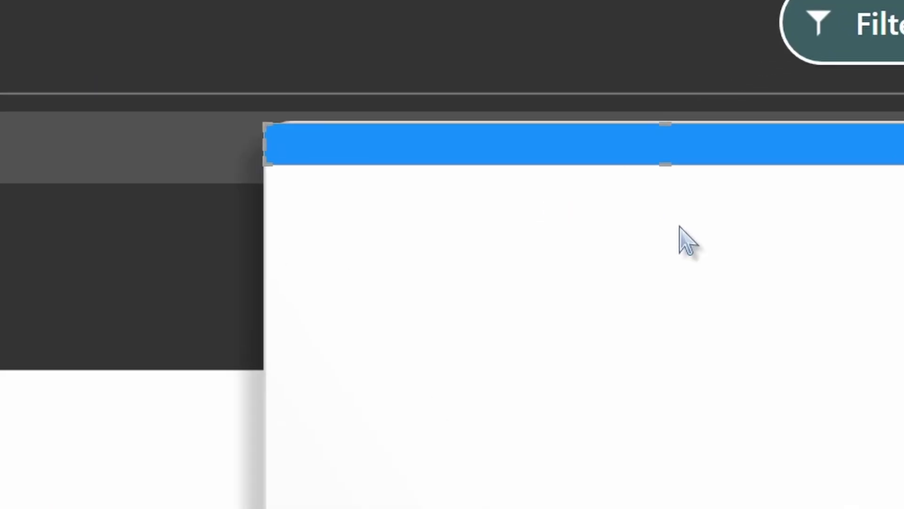
{"action": "key", "text": "Up"}
{"action": "key", "text": "Up"}
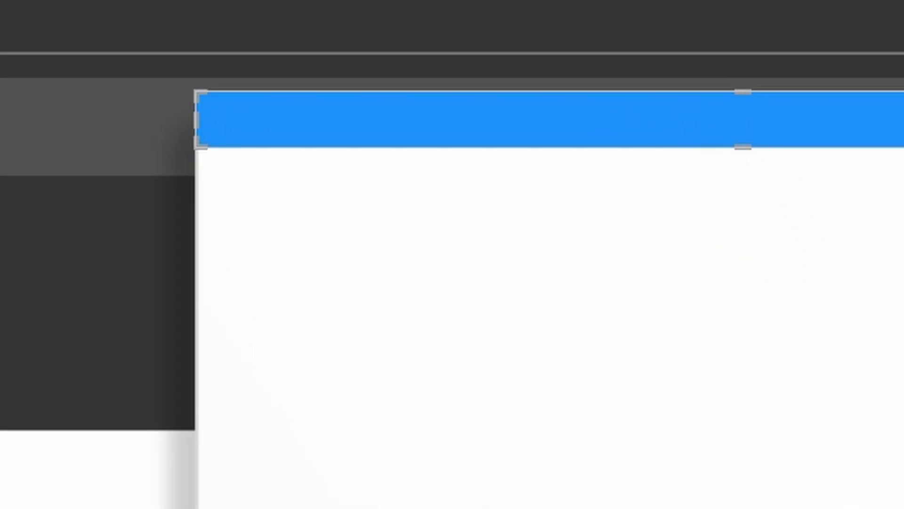
{"action": "key", "text": "Escape"}
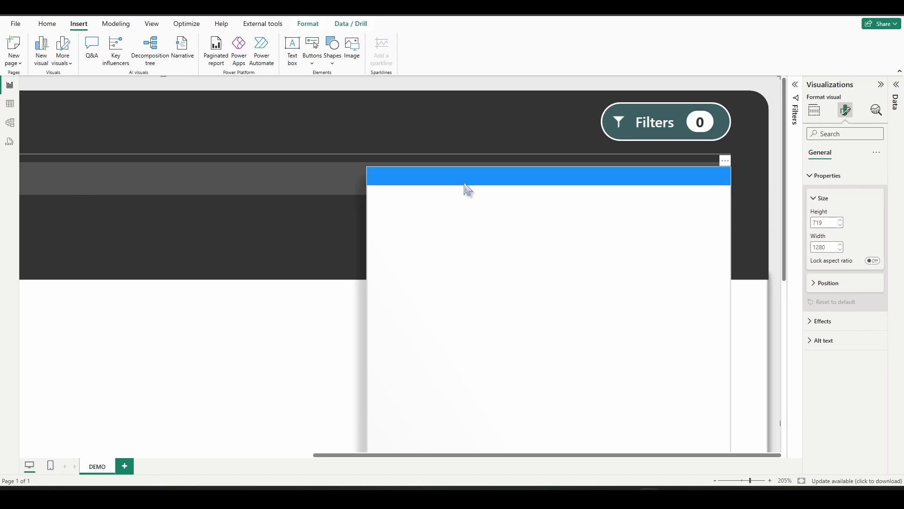
Step: Duplicate the top blue bar and move the copy down to the lower end of the white panel
{"action": "left_click", "coordinate": [465, 183]}
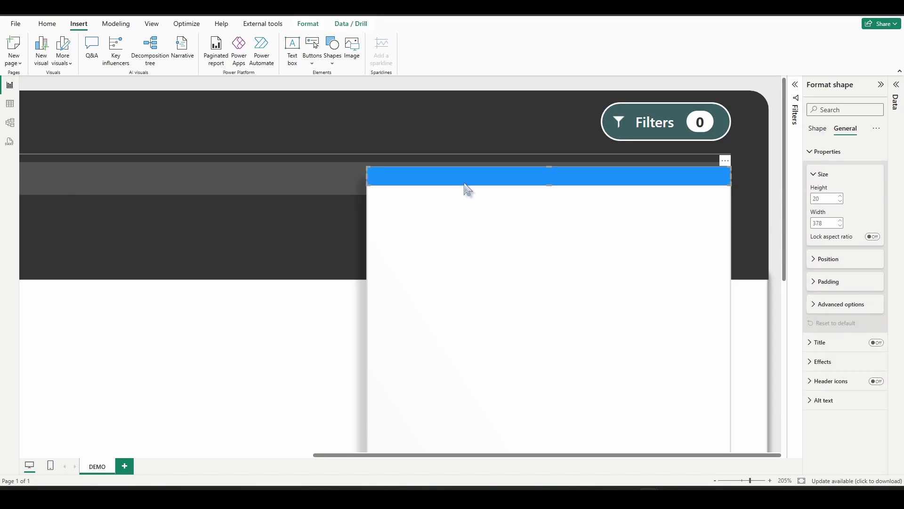
{"action": "key", "text": "ctrl+c"}
{"action": "key", "text": "ctrl+v"}
{"action": "left_click_drag", "start_coordinate": [466, 188], "coordinate": [462, 309]}
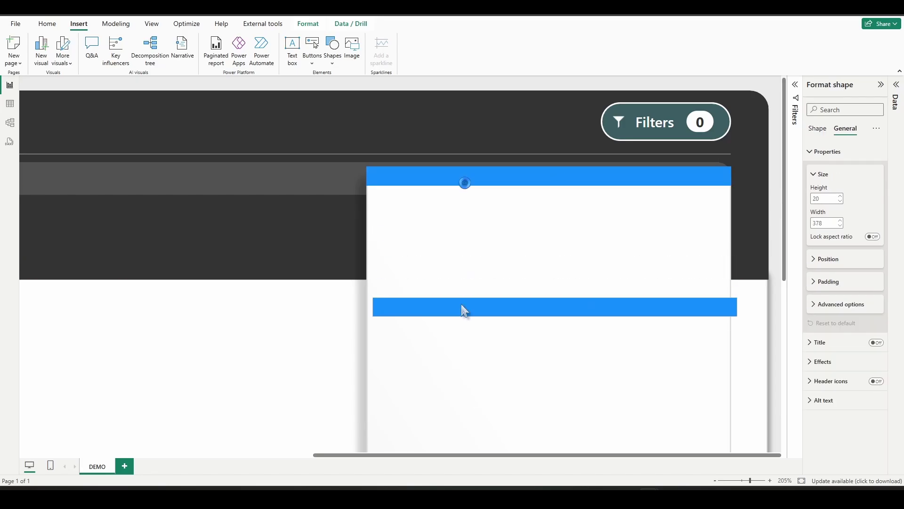
{"action": "scroll", "coordinate": [636, 349], "scroll_direction": "down", "scroll_amount": 3}
{"action": "left_click_drag", "start_coordinate": [491, 169], "coordinate": [499, 362]}
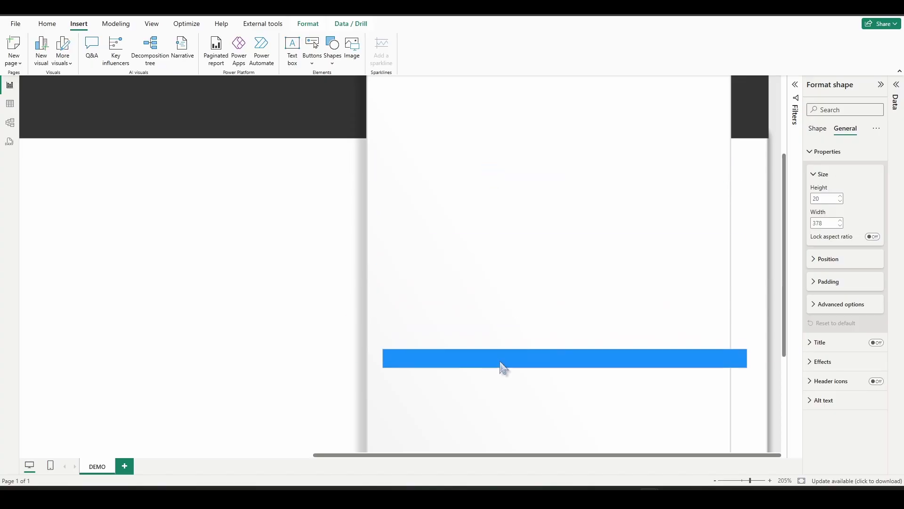
{"action": "scroll", "coordinate": [496, 358], "scroll_direction": "down", "scroll_amount": 3}
{"action": "left_click_drag", "start_coordinate": [467, 188], "coordinate": [459, 395]}
Step: Nudge the copied bar down until it is flush with the panel's bottom edge
{"action": "key", "text": "Down"}
{"action": "key", "text": "Down"}
{"action": "key", "text": "Down"}
{"action": "key", "text": "Down"}
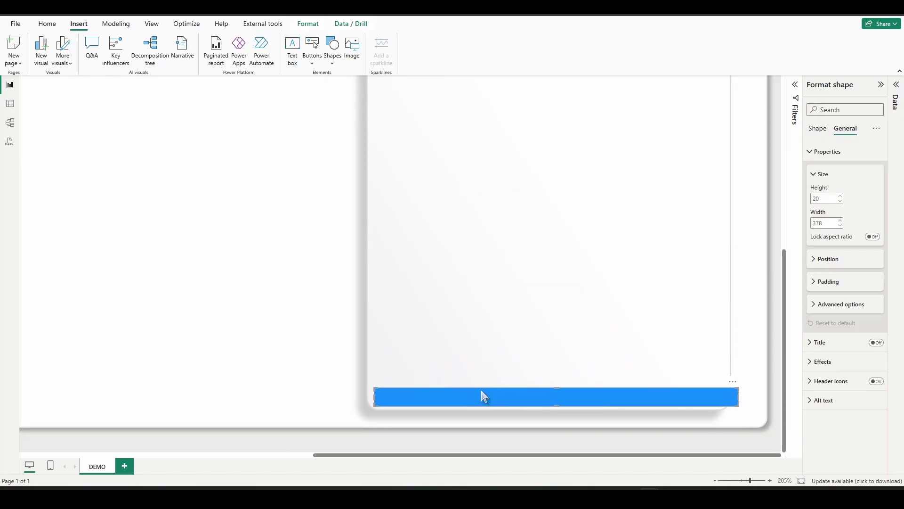
{"action": "key", "text": "Down"}
{"action": "key", "text": "Down"}
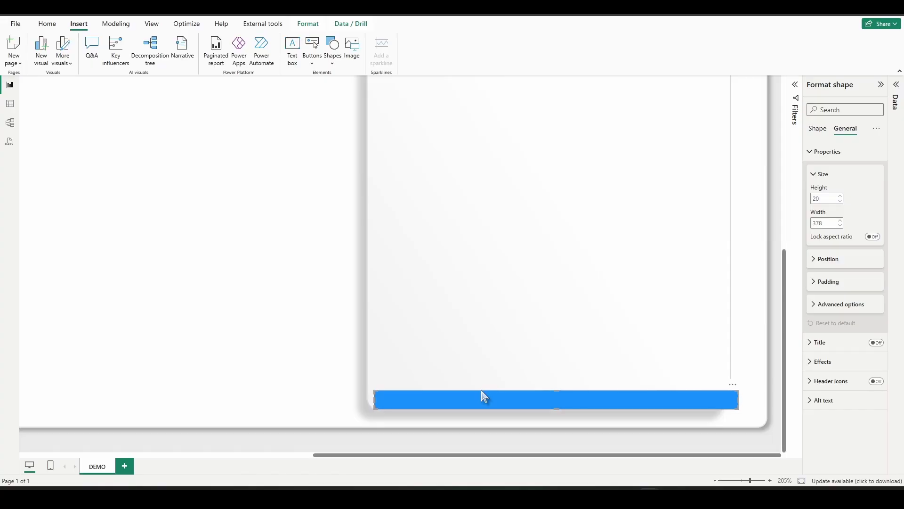
Step: Align the left edges of the top and bottom bars, and return the page to 100% zoom
{"action": "scroll", "coordinate": [466, 378], "scroll_direction": "up", "scroll_amount": 10}
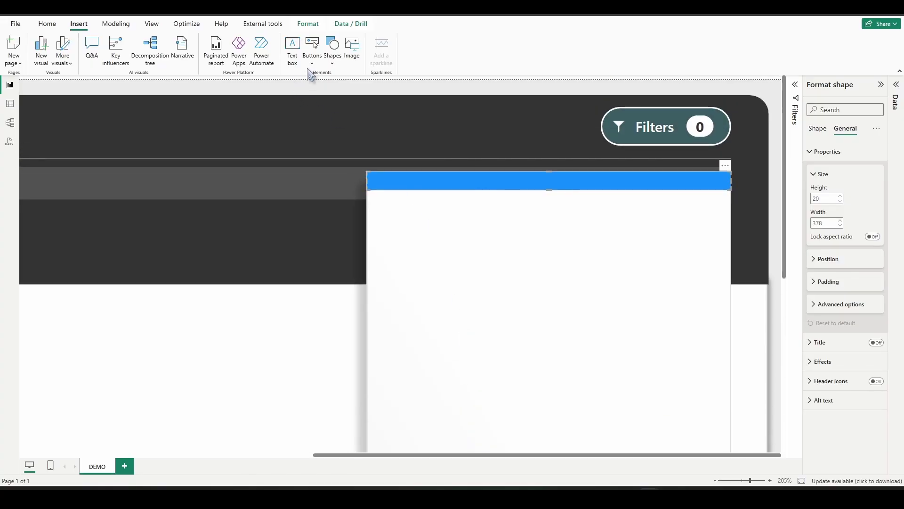
{"action": "left_click", "coordinate": [305, 23]}
{"action": "left_click", "coordinate": [205, 61]}
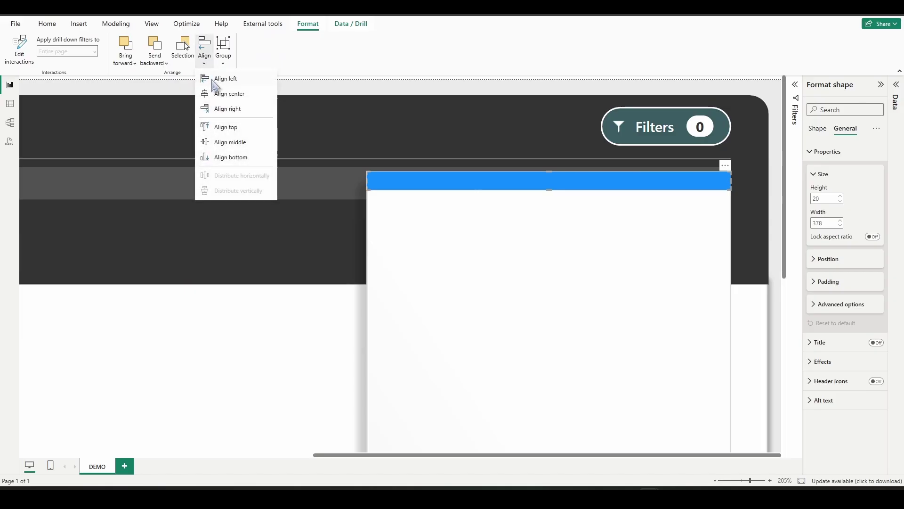
{"action": "left_click", "coordinate": [221, 158]}
{"action": "left_click", "coordinate": [389, 222]}
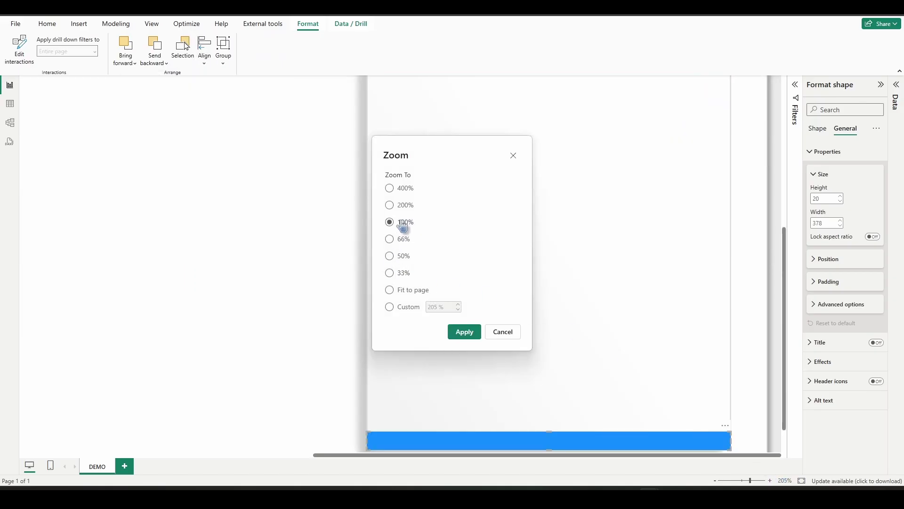
{"action": "left_click", "coordinate": [464, 329]}
{"action": "left_click", "coordinate": [530, 422]}
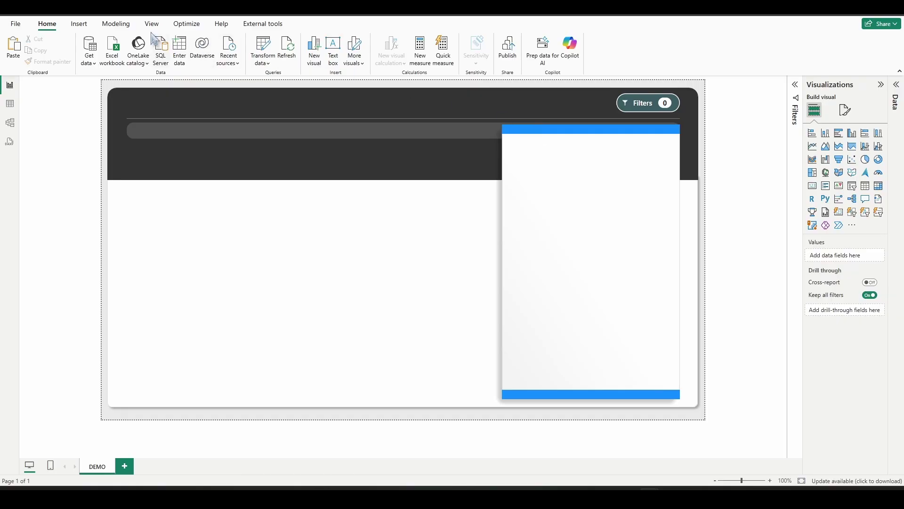
Step: Insert another rectangle shape for a vertical bar and turn off its border
{"action": "left_click", "coordinate": [79, 24]}
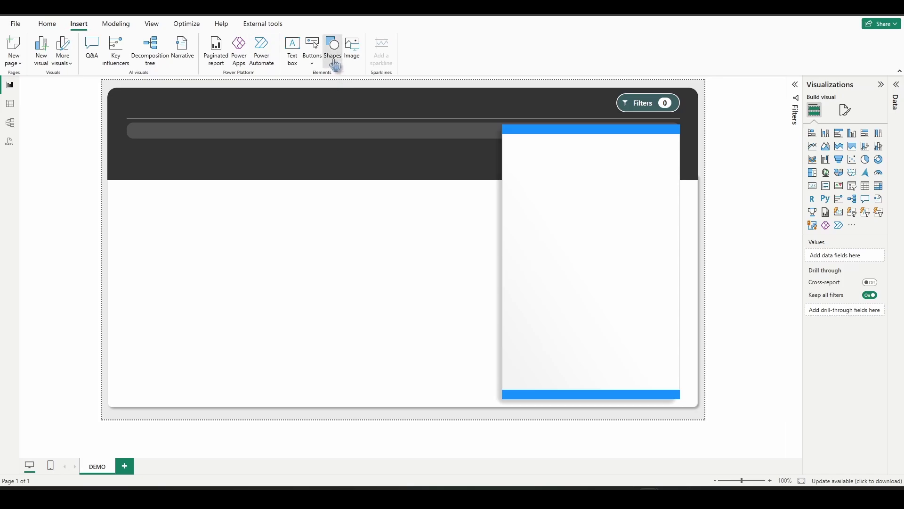
{"action": "left_click", "coordinate": [333, 50]}
{"action": "left_click", "coordinate": [331, 96]}
{"action": "left_click_drag", "start_coordinate": [205, 200], "coordinate": [340, 272]}
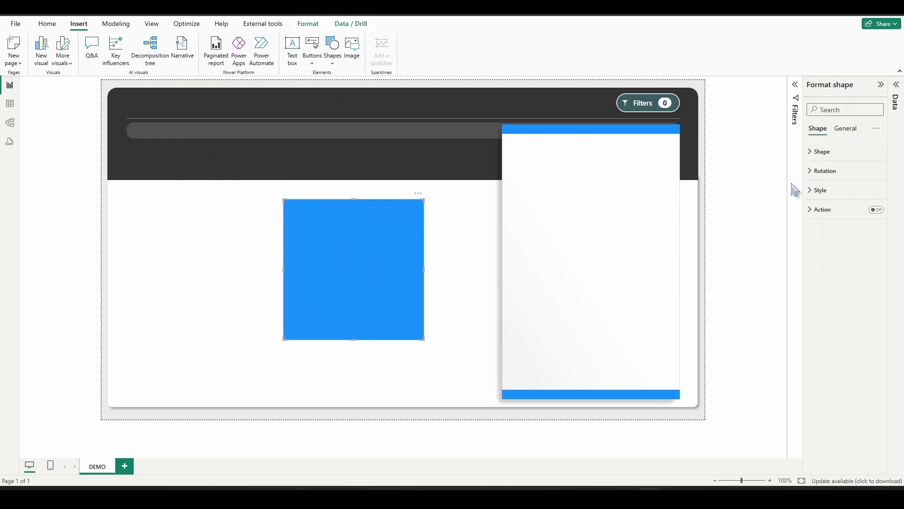
{"action": "left_click", "coordinate": [825, 190]}
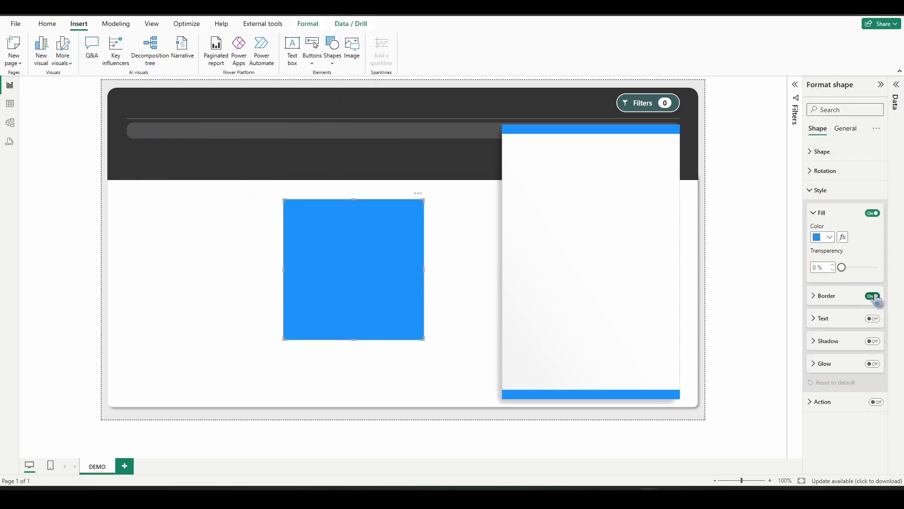
{"action": "left_click", "coordinate": [873, 296]}
Step: Set the new rectangle's width to 25
{"action": "left_click", "coordinate": [846, 128]}
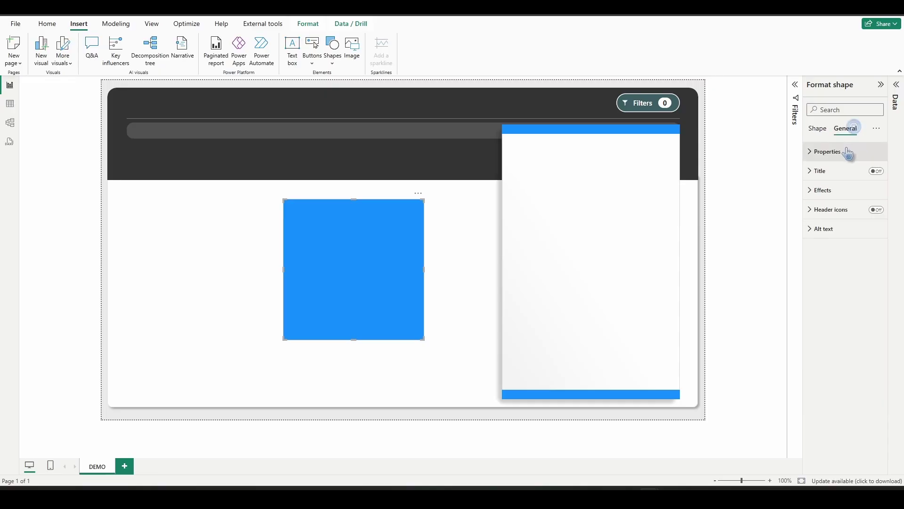
{"action": "left_click", "coordinate": [844, 151]}
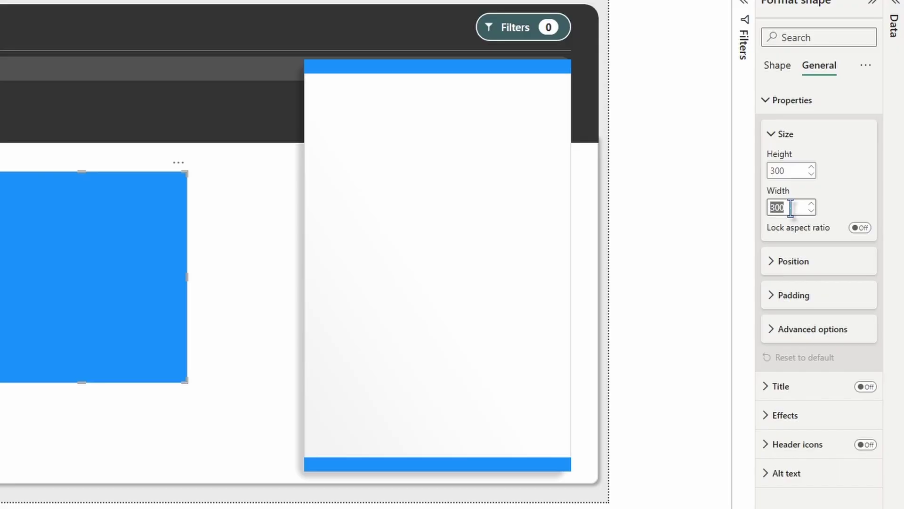
{"action": "type", "text": "25"}
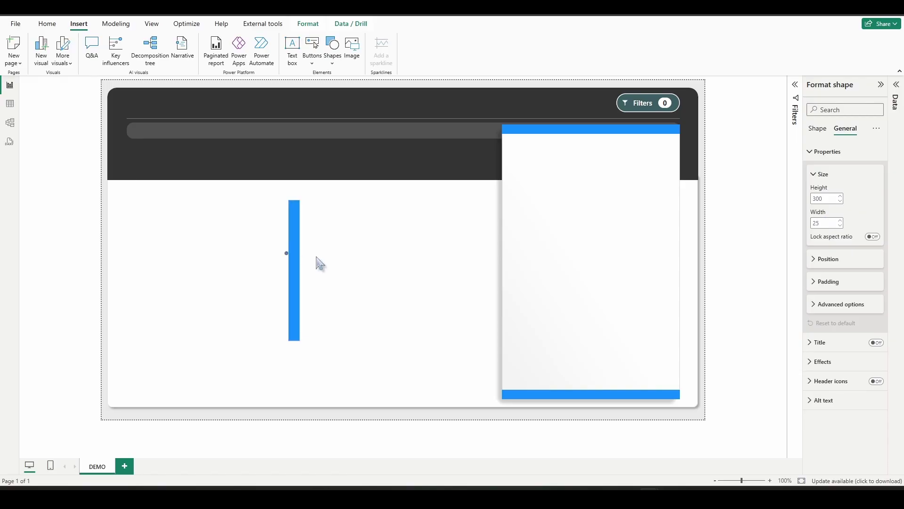
Step: Move the narrow vertical bar onto the left side of the white panel, just below the top bar
{"action": "left_click_drag", "start_coordinate": [288, 257], "coordinate": [507, 194]}
{"action": "scroll", "coordinate": [343, 452], "scroll_direction": "up", "scroll_amount": 5}
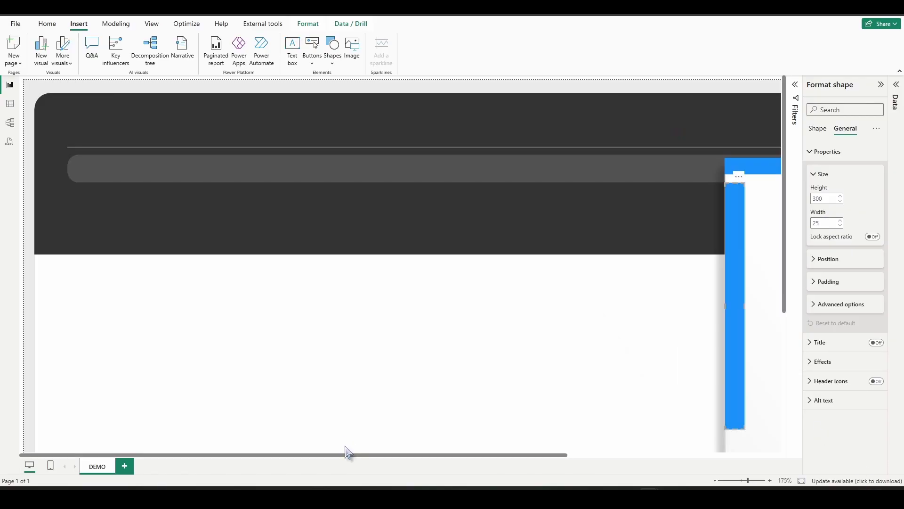
{"action": "left_click_drag", "start_coordinate": [344, 453], "coordinate": [585, 458]}
{"action": "left_click_drag", "start_coordinate": [437, 207], "coordinate": [451, 173]}
Step: Align the vertical bar's left edge with the top bar's left edge
{"action": "left_click", "coordinate": [459, 173], "text": "ctrl"}
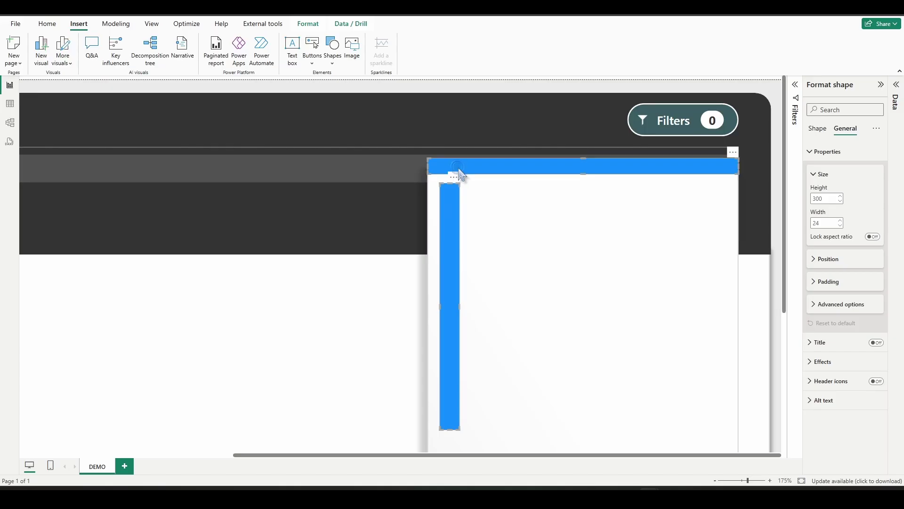
{"action": "left_click", "coordinate": [308, 23]}
{"action": "left_click", "coordinate": [205, 56]}
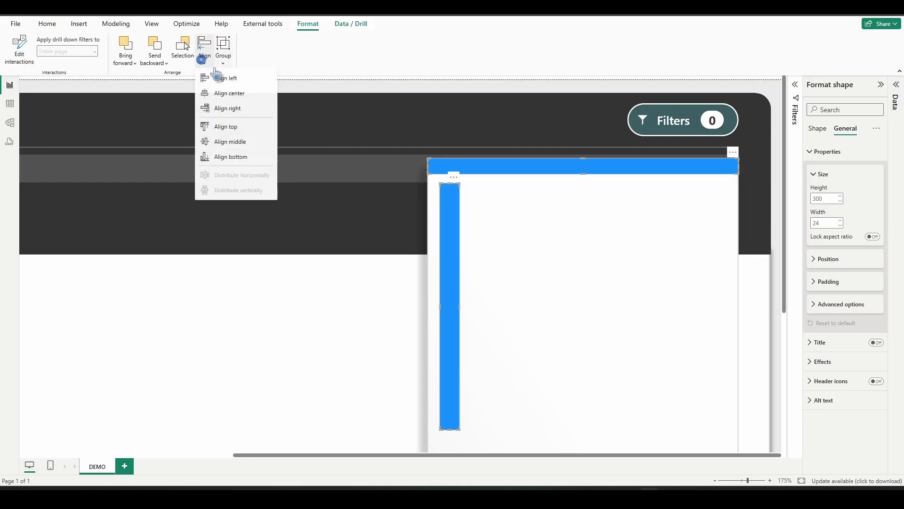
{"action": "left_click", "coordinate": [219, 77]}
{"action": "left_click", "coordinate": [375, 317]}
Step: Stretch the vertical bar up and down to the panel's full height, about 581
{"action": "left_click", "coordinate": [443, 285]}
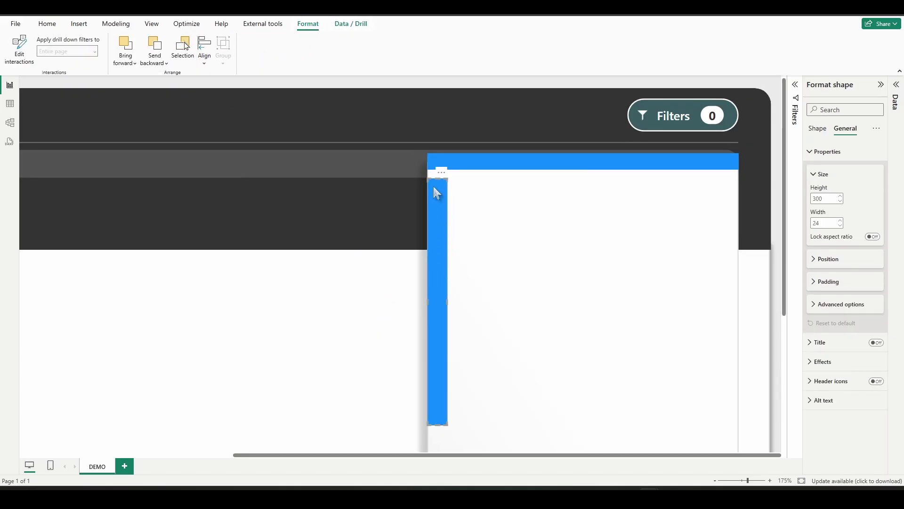
{"action": "left_click_drag", "start_coordinate": [441, 179], "coordinate": [446, 162]}
{"action": "scroll", "coordinate": [416, 293], "scroll_direction": "down", "scroll_amount": 5}
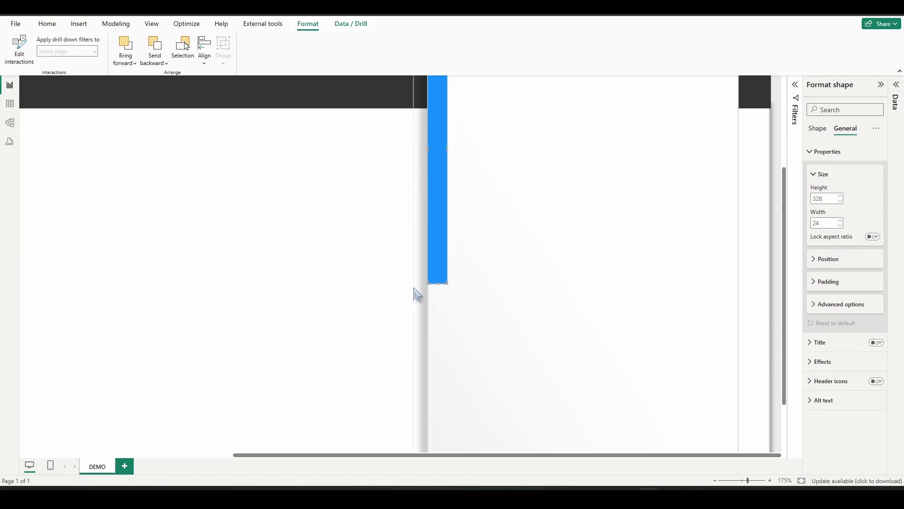
{"action": "left_click_drag", "start_coordinate": [438, 243], "coordinate": [440, 386]}
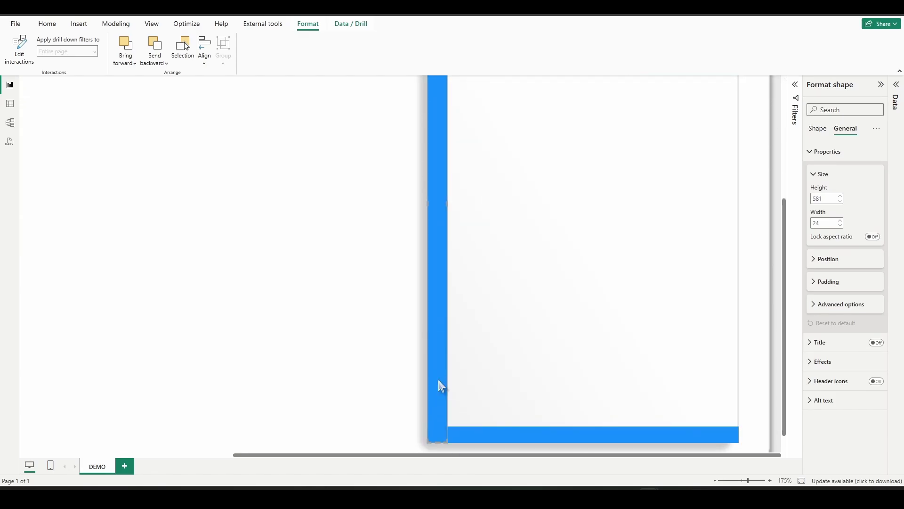
Step: Duplicate the left vertical bar and align the copy's right edge with the bottom bar's right edge
{"action": "key", "text": "ctrl+c"}
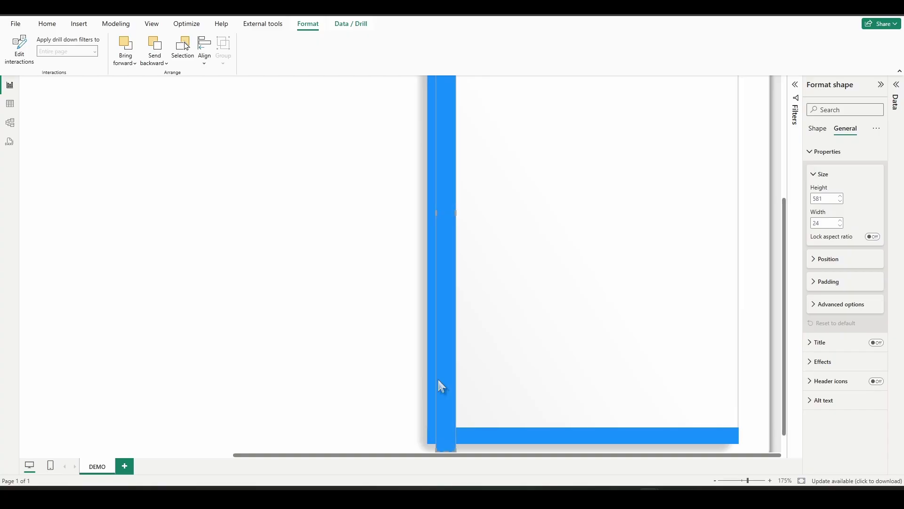
{"action": "key", "text": "ctrl+v"}
{"action": "left_click", "coordinate": [477, 438]}
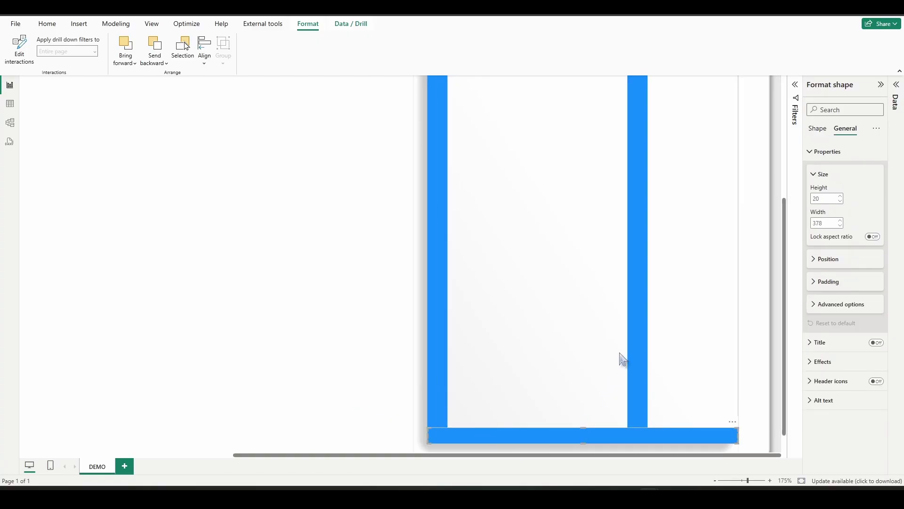
{"action": "left_click", "coordinate": [637, 343], "text": "ctrl"}
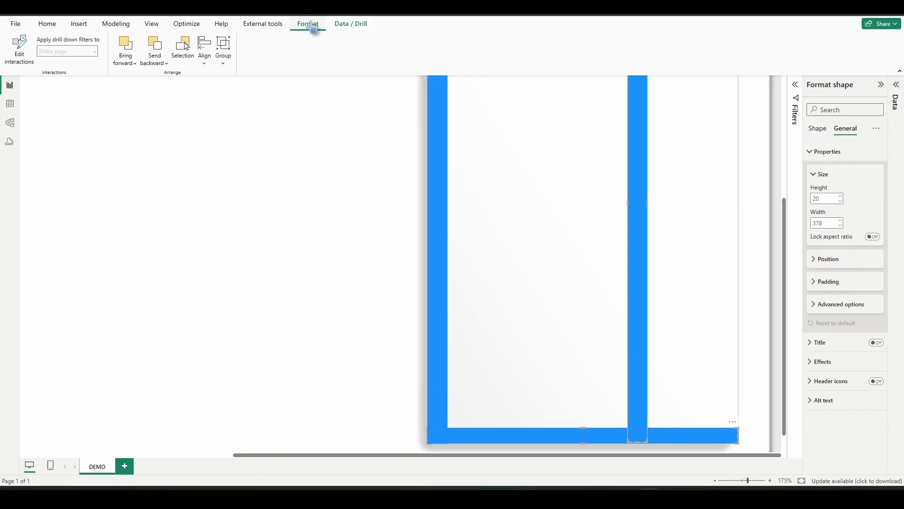
{"action": "left_click", "coordinate": [207, 68]}
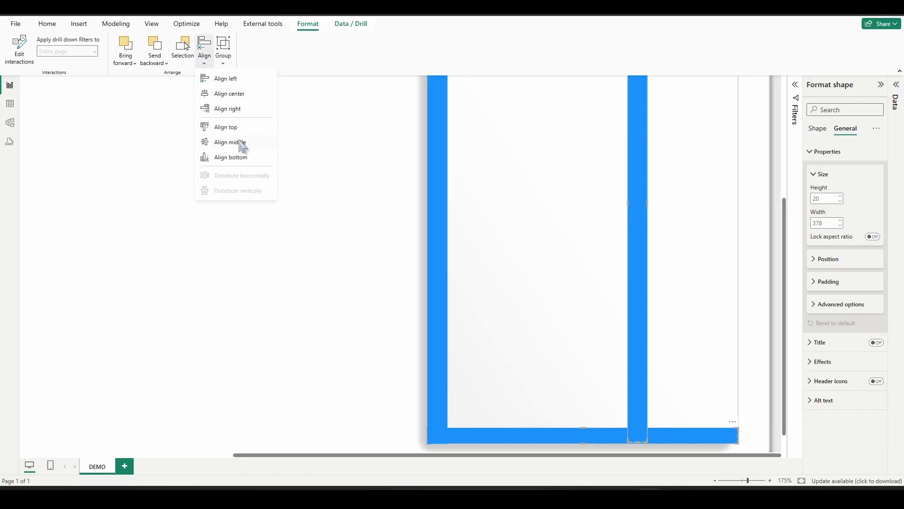
{"action": "left_click", "coordinate": [244, 111]}
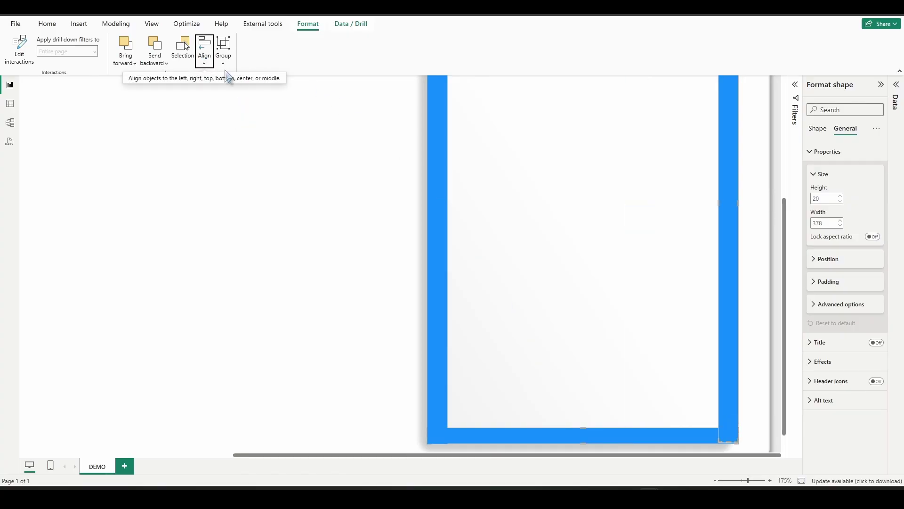
Step: Align the right vertical bar's lower edge with the bottom bar's lower edge
{"action": "left_click", "coordinate": [209, 69]}
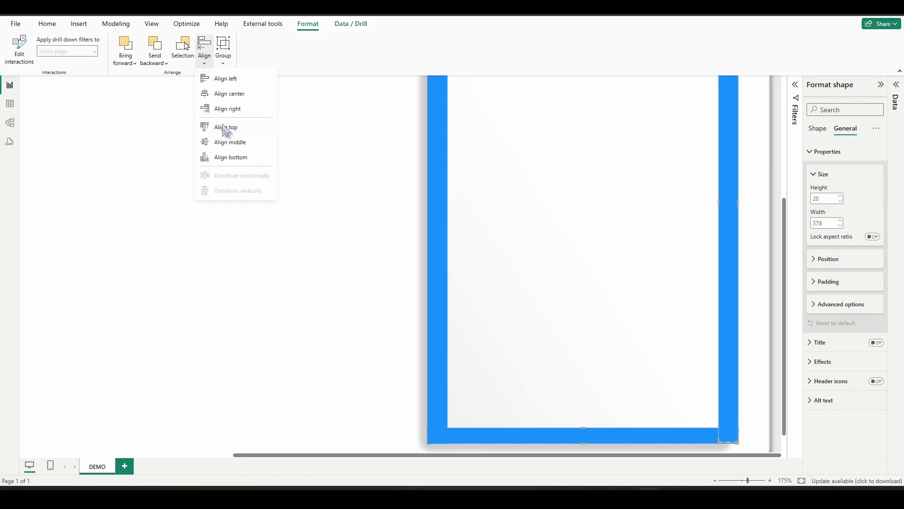
{"action": "left_click", "coordinate": [235, 157]}
{"action": "left_click", "coordinate": [785, 480]}
{"action": "left_click", "coordinate": [461, 331]}
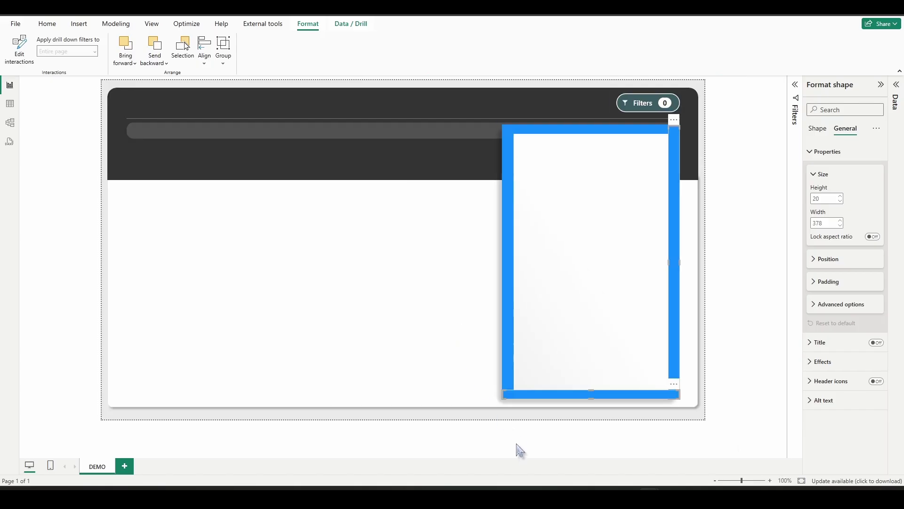
{"action": "left_click", "coordinate": [518, 448]}
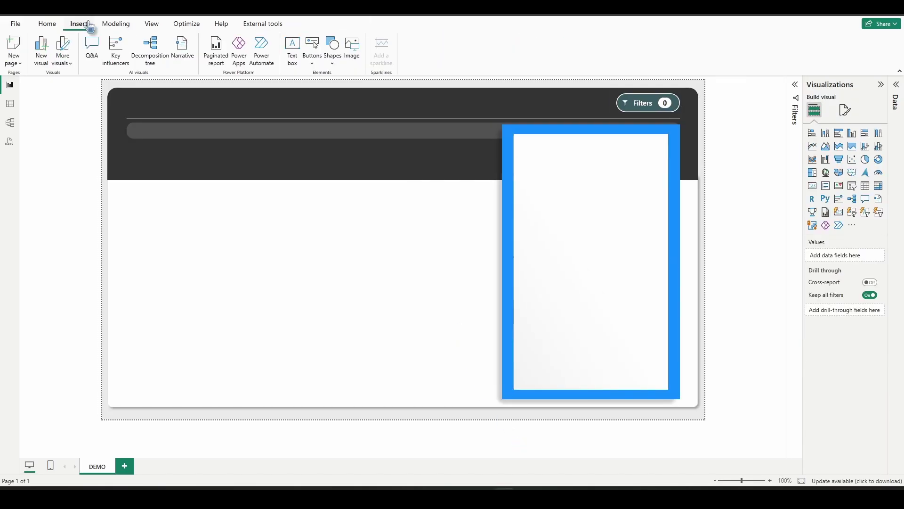
Step: Insert a blank button and place it in the upper part of the white filter panel
{"action": "left_click", "coordinate": [319, 71]}
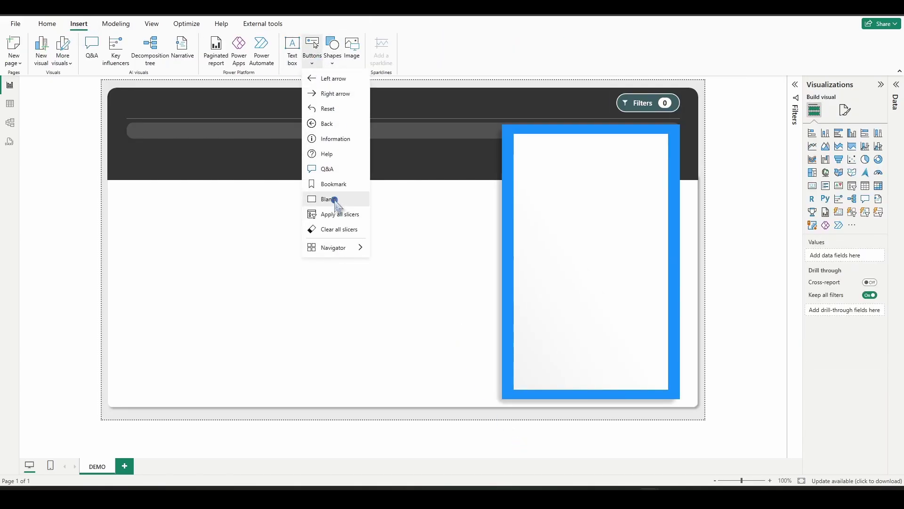
{"action": "left_click", "coordinate": [325, 199]}
{"action": "left_click_drag", "start_coordinate": [137, 97], "coordinate": [582, 172]}
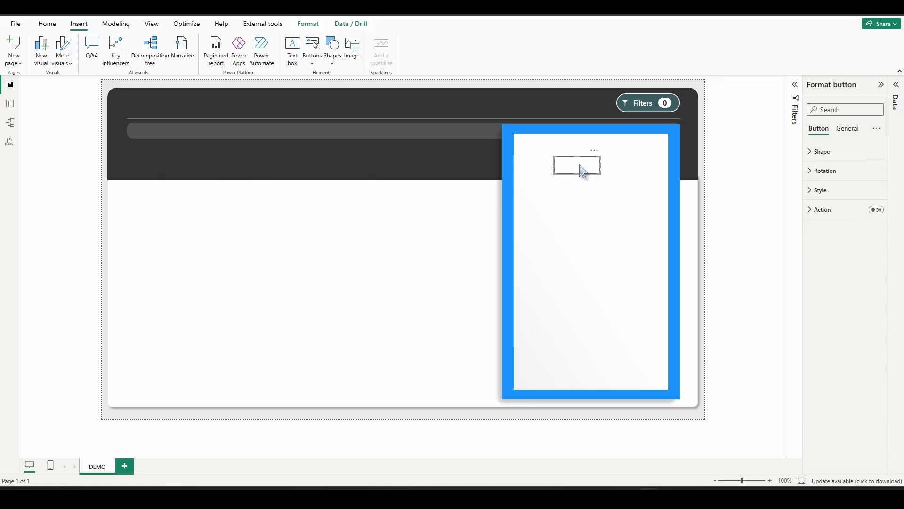
Step: Set the button's height to 26 and width to 35, and check its padding and effects settings
{"action": "left_click", "coordinate": [847, 128]}
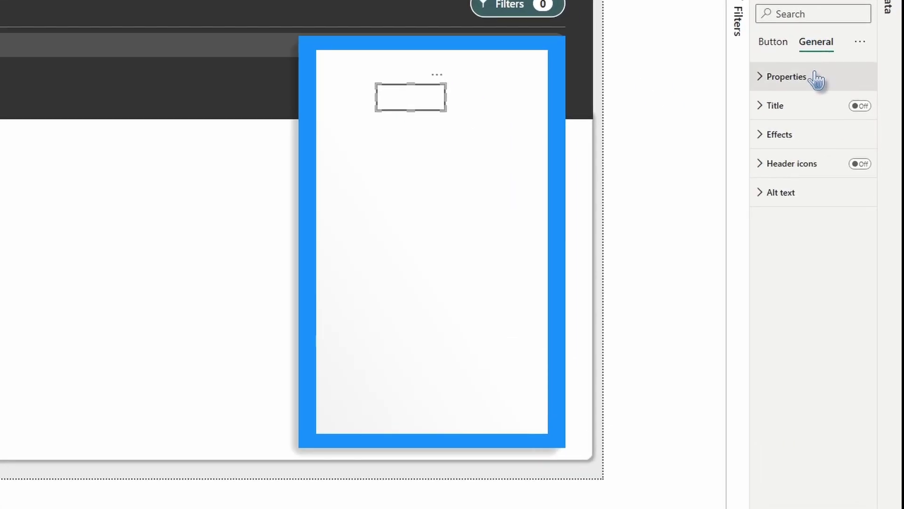
{"action": "left_click", "coordinate": [816, 79]}
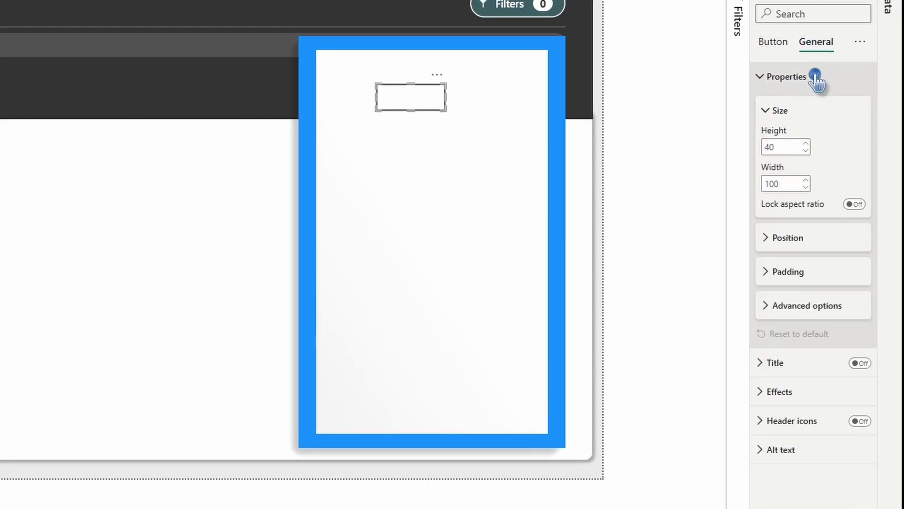
{"action": "left_click", "coordinate": [791, 144]}
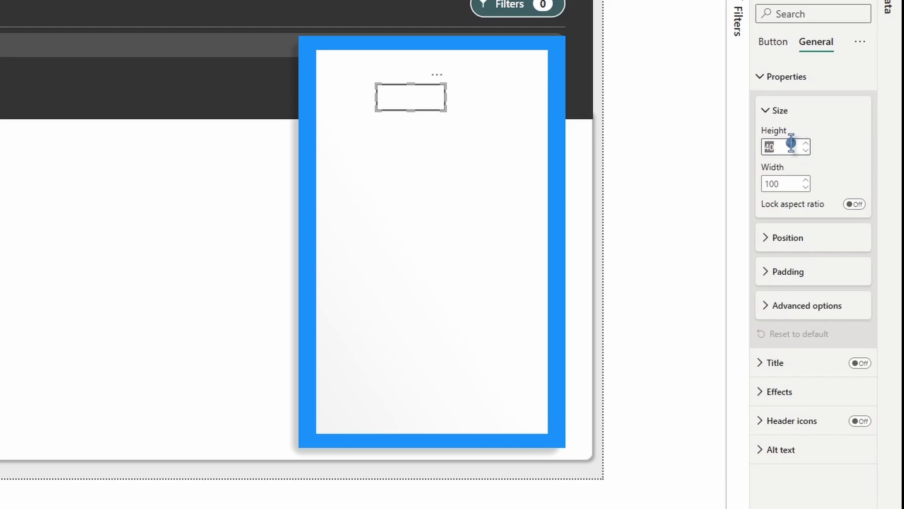
{"action": "type", "text": "26"}
{"action": "key", "text": "Tab"}
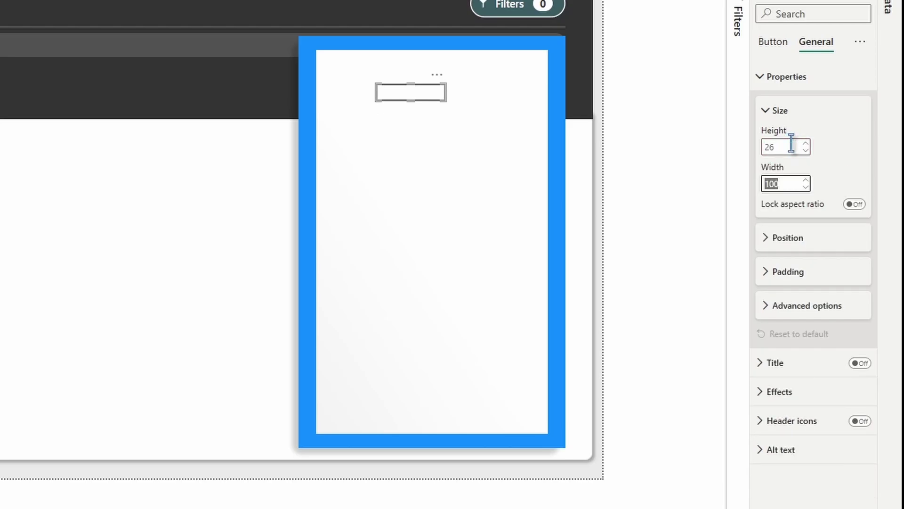
{"action": "type", "text": "35"}
{"action": "left_click", "coordinate": [785, 273]}
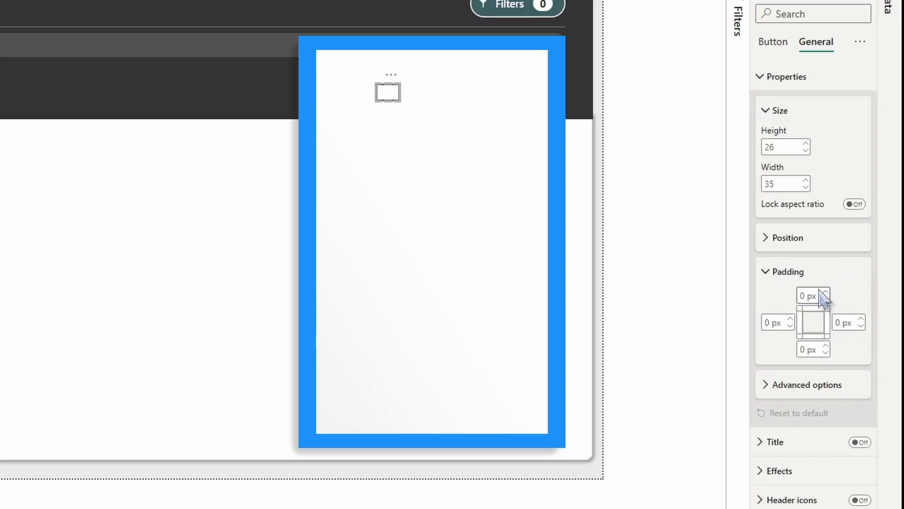
{"action": "left_click", "coordinate": [814, 463]}
{"action": "scroll", "coordinate": [838, 464], "scroll_direction": "down", "scroll_amount": 3}
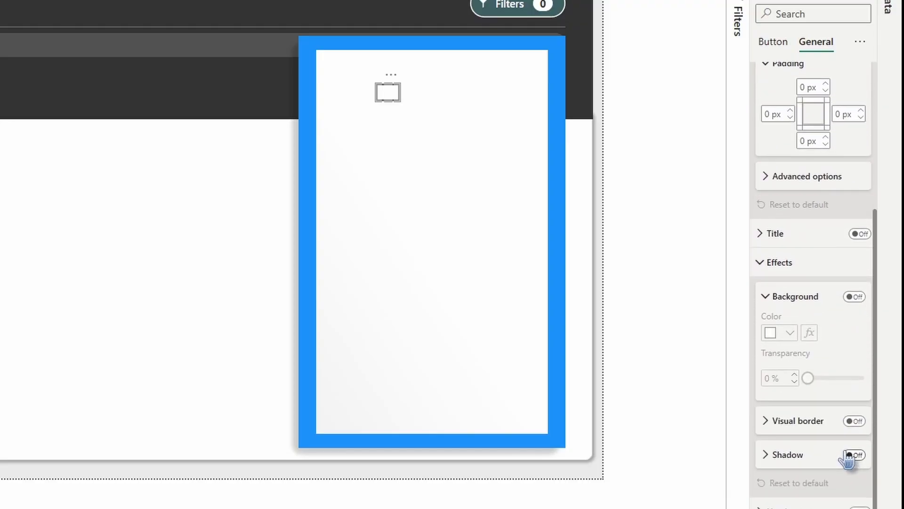
{"action": "scroll", "coordinate": [847, 460], "scroll_direction": "up", "scroll_amount": 3}
Step: Change the button's shape to Rounded Rectangle
{"action": "left_click", "coordinate": [773, 47]}
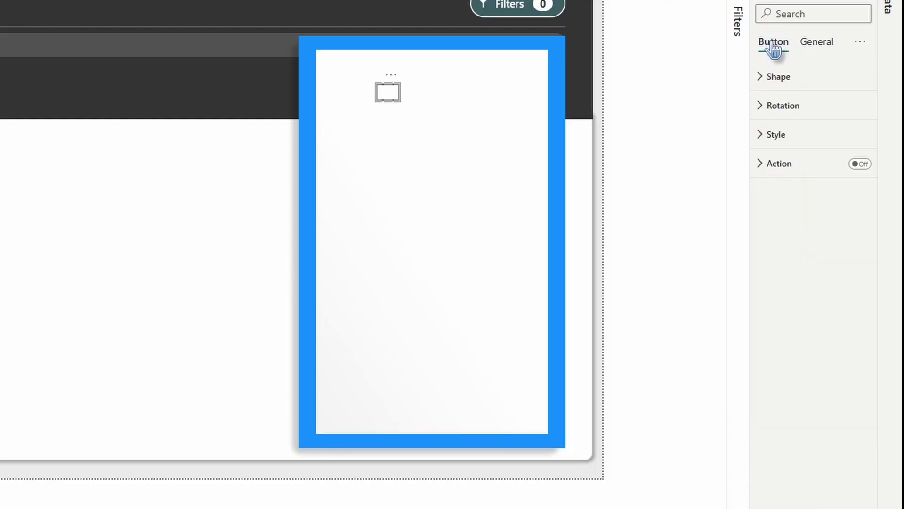
{"action": "left_click", "coordinate": [778, 76]}
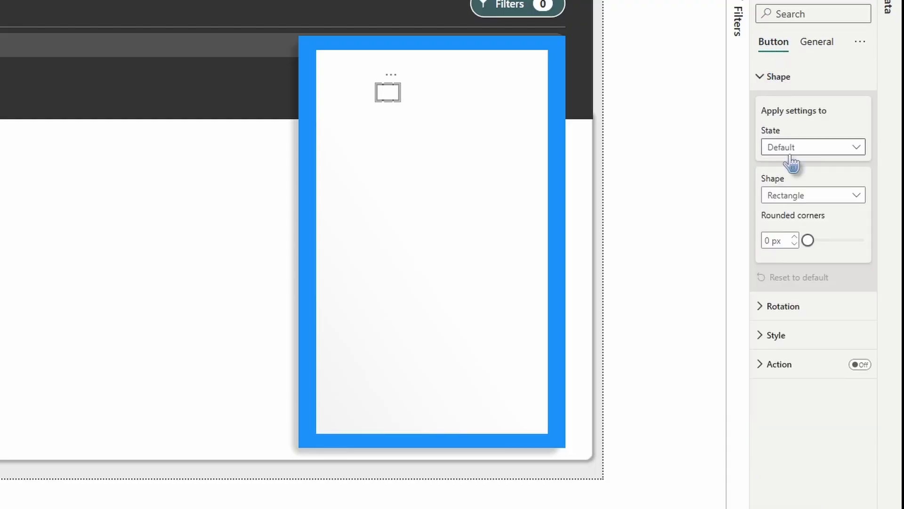
{"action": "left_click", "coordinate": [801, 195]}
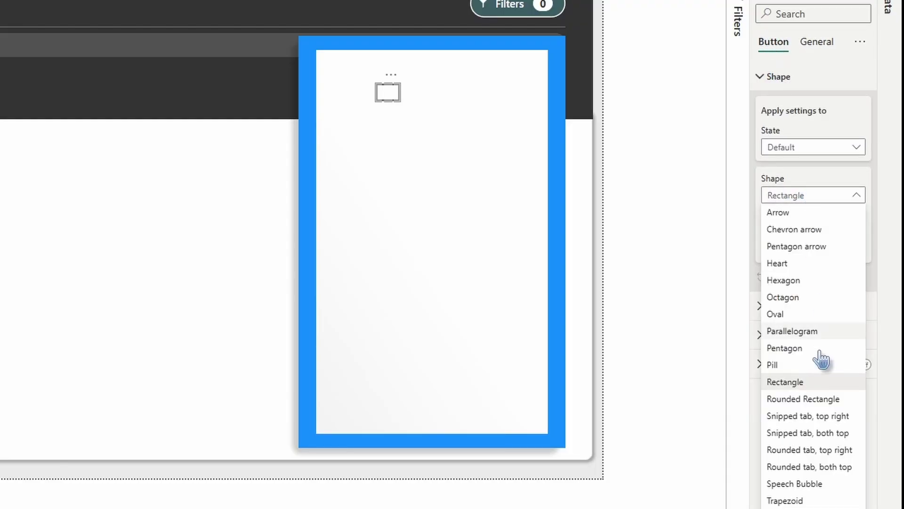
{"action": "left_click", "coordinate": [811, 400]}
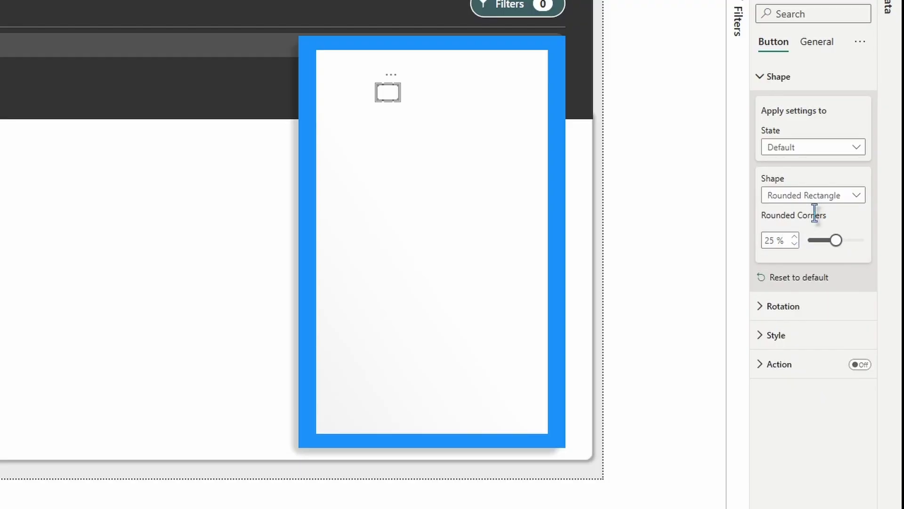
Step: Turn off the button's icon and turn on its fill in the Default state's style
{"action": "left_click", "coordinate": [795, 338]}
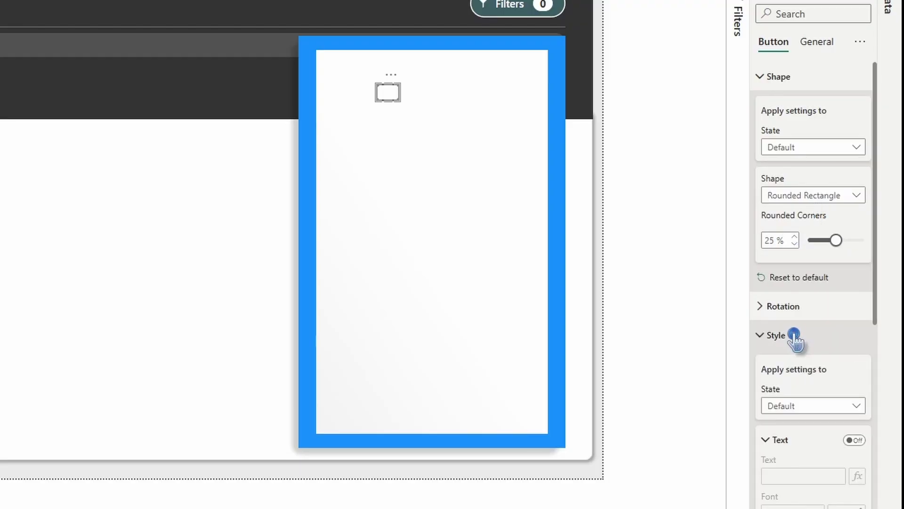
{"action": "scroll", "coordinate": [797, 341], "scroll_direction": "down", "scroll_amount": 5}
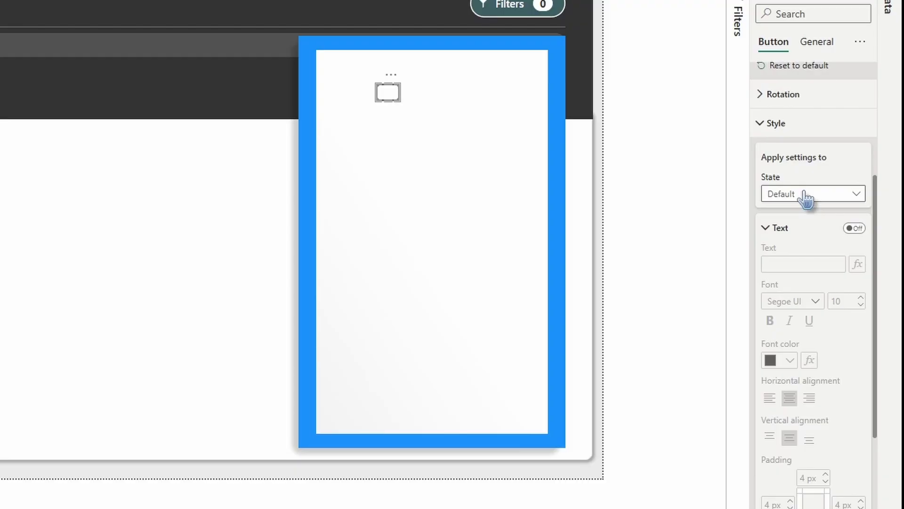
{"action": "scroll", "coordinate": [806, 198], "scroll_direction": "down", "scroll_amount": 5}
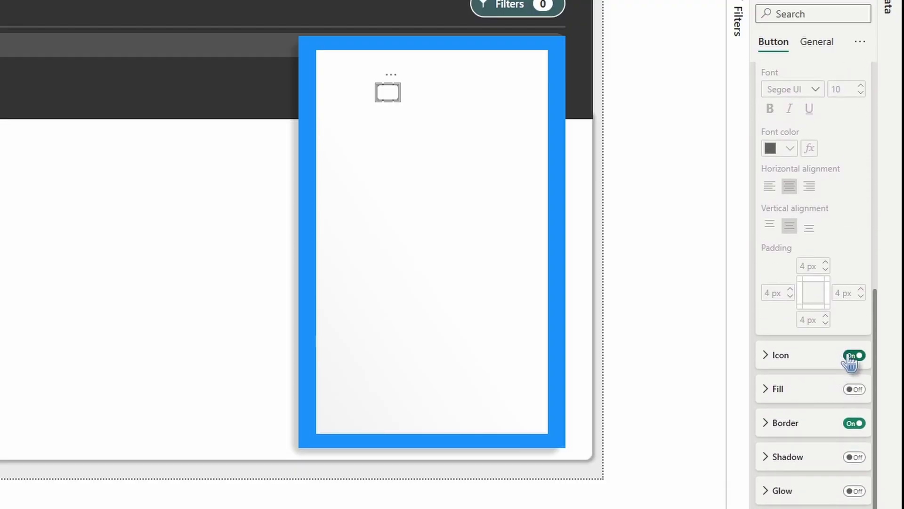
{"action": "left_click", "coordinate": [849, 355]}
{"action": "left_click", "coordinate": [858, 390]}
{"action": "left_click", "coordinate": [803, 398]}
{"action": "scroll", "coordinate": [799, 395], "scroll_direction": "down", "scroll_amount": 4}
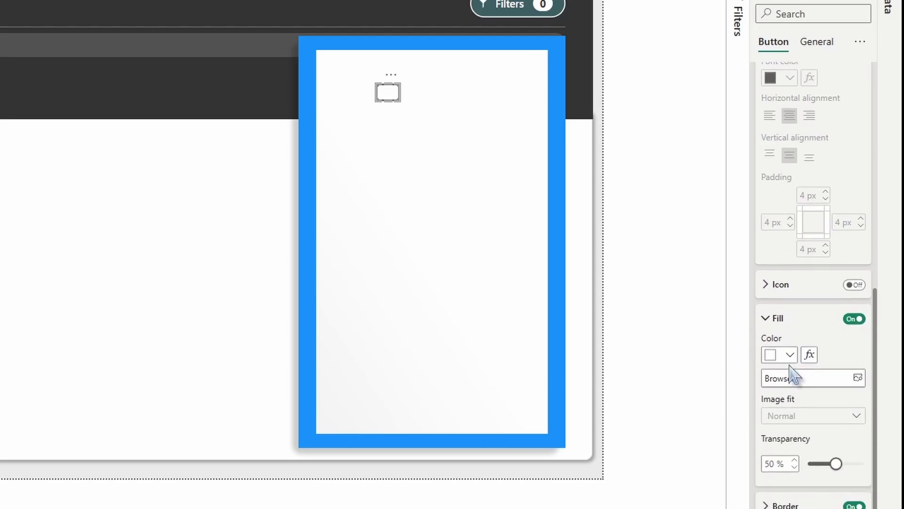
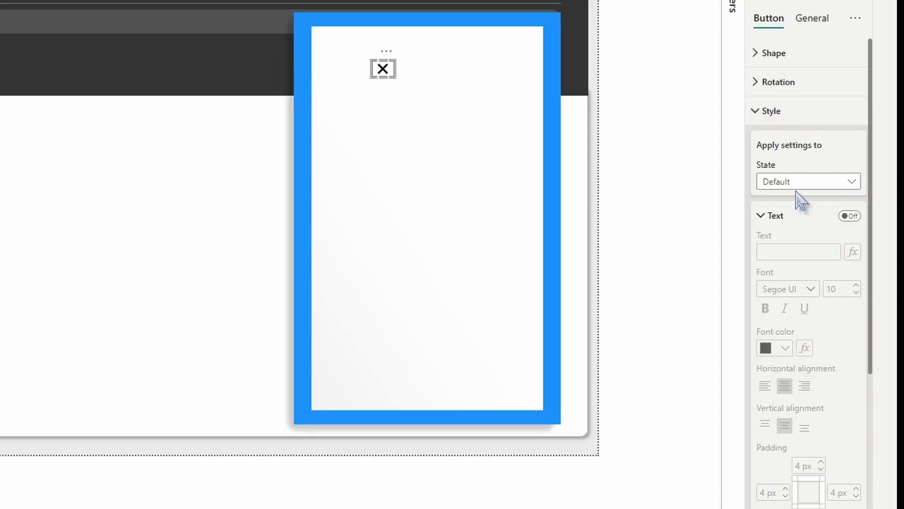
Step: Set the close button's fill color for the On hover state to #F3F2F1
{"action": "left_click", "coordinate": [791, 181]}
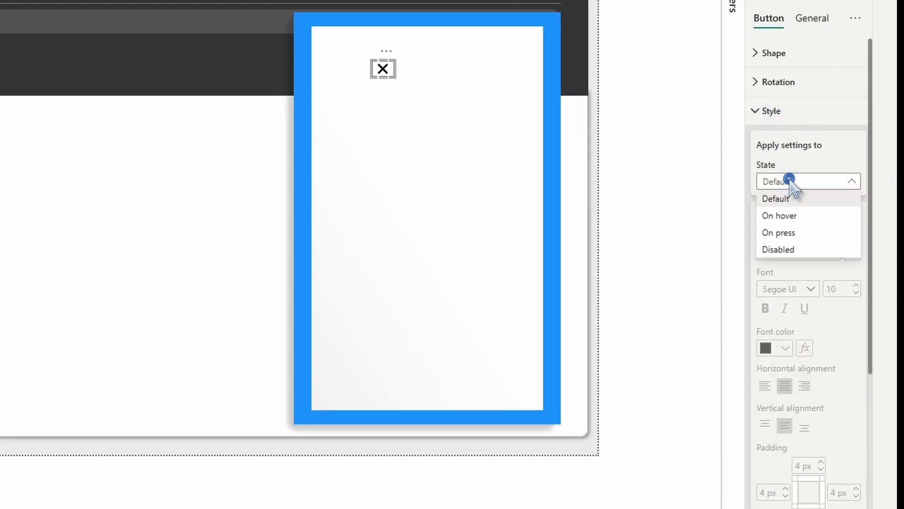
{"action": "left_click", "coordinate": [795, 216]}
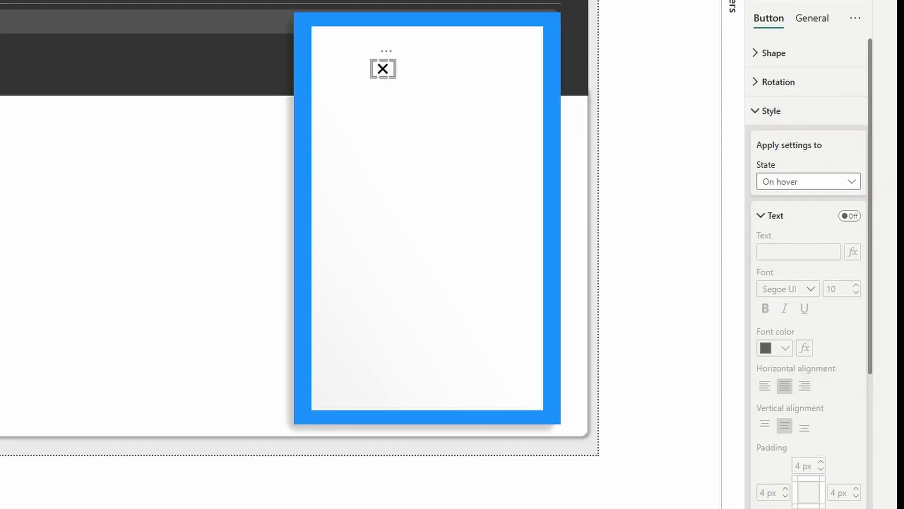
{"action": "scroll", "coordinate": [801, 330], "scroll_direction": "down", "scroll_amount": 5}
{"action": "left_click", "coordinate": [776, 367]}
{"action": "scroll", "coordinate": [782, 368], "scroll_direction": "down", "scroll_amount": 2}
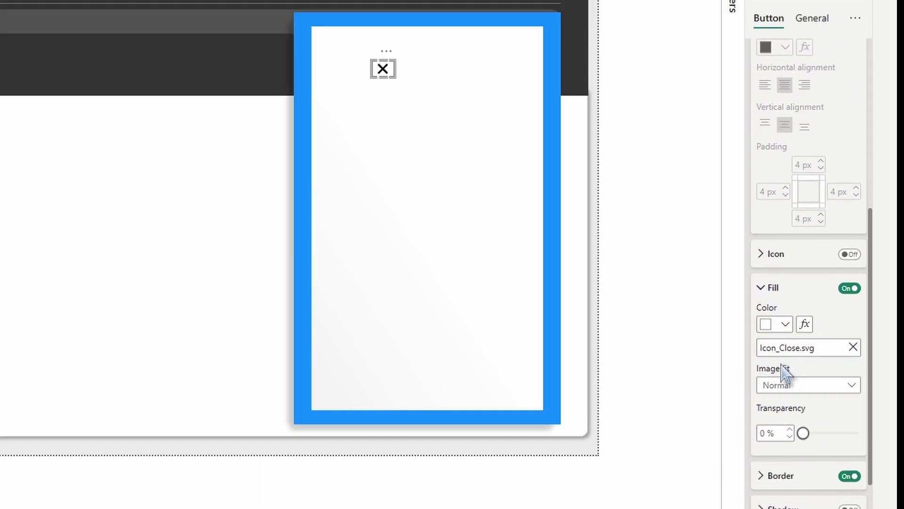
{"action": "left_click", "coordinate": [784, 325]}
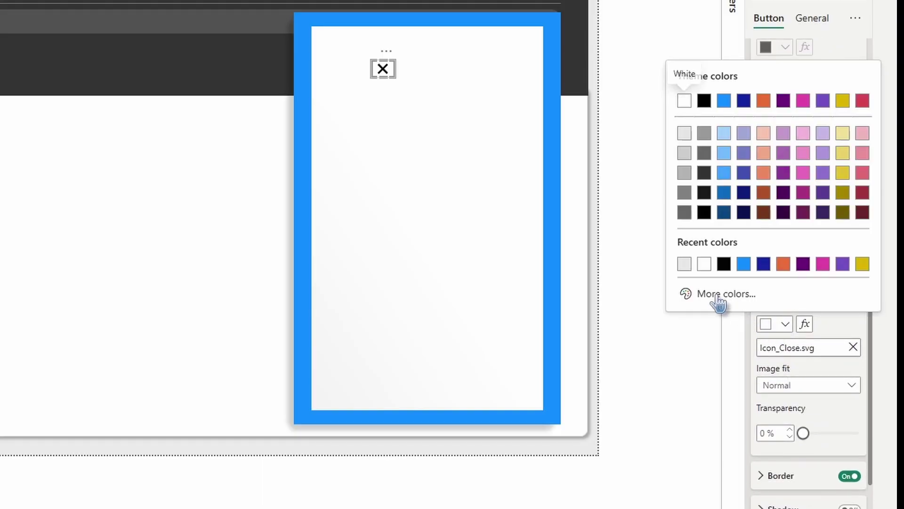
{"action": "left_click", "coordinate": [715, 293]}
{"action": "type", "text": "#F3F2F1"}
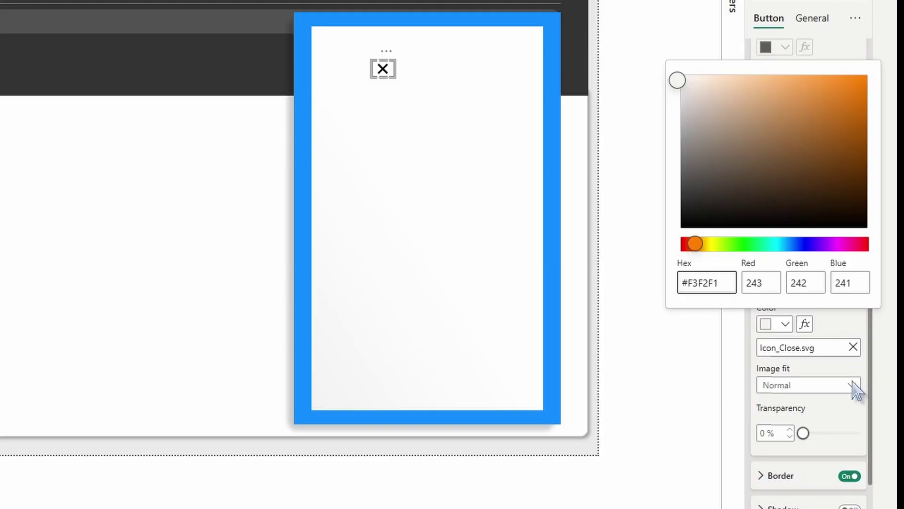
{"action": "left_click", "coordinate": [820, 415]}
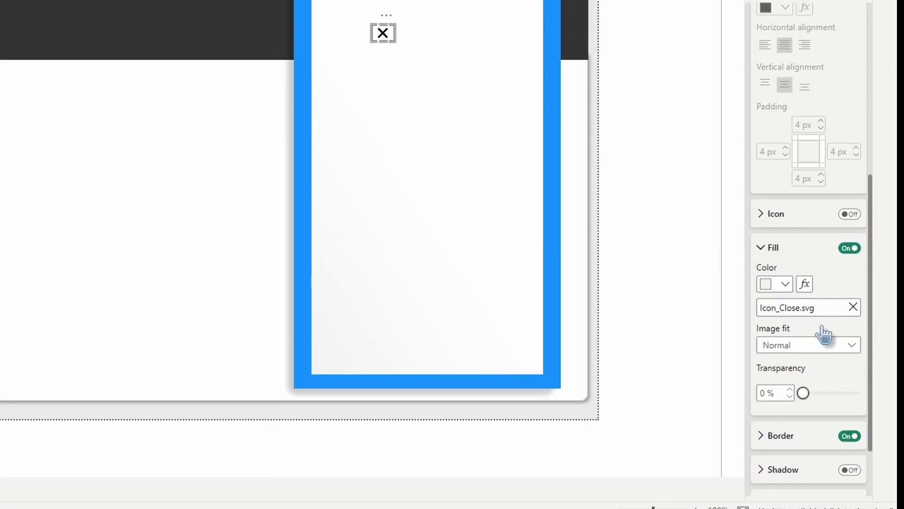
Step: Turn on the close button's action and set the action type to Bookmark
{"action": "scroll", "coordinate": [822, 333], "scroll_direction": "down", "scroll_amount": 2}
{"action": "left_click", "coordinate": [855, 481]}
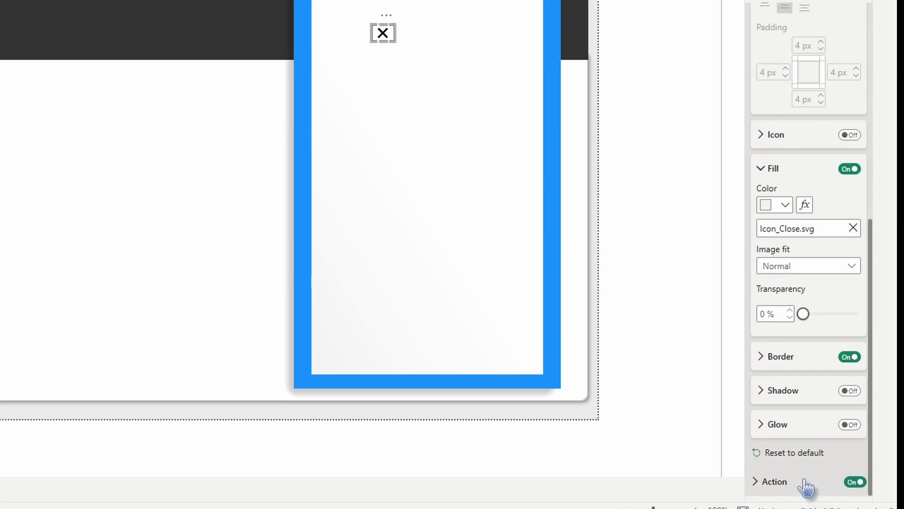
{"action": "left_click", "coordinate": [794, 485]}
{"action": "left_click", "coordinate": [791, 309]}
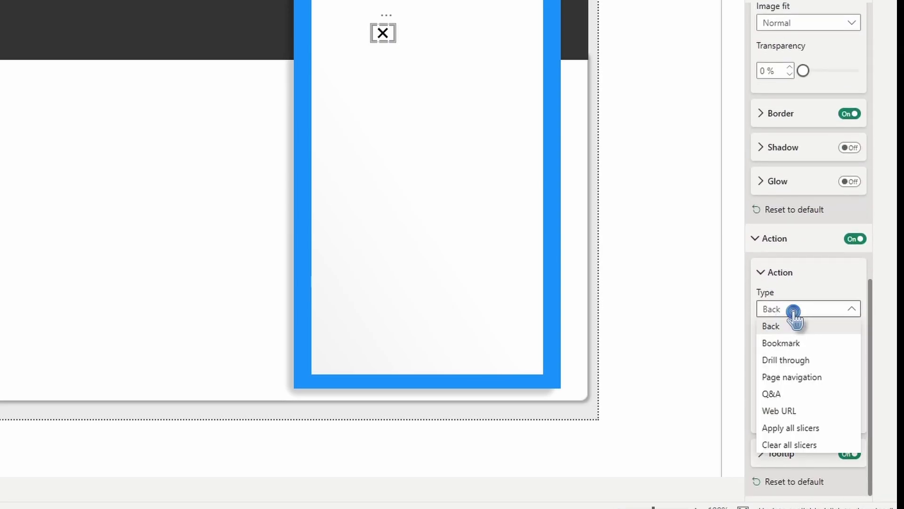
{"action": "left_click", "coordinate": [797, 350]}
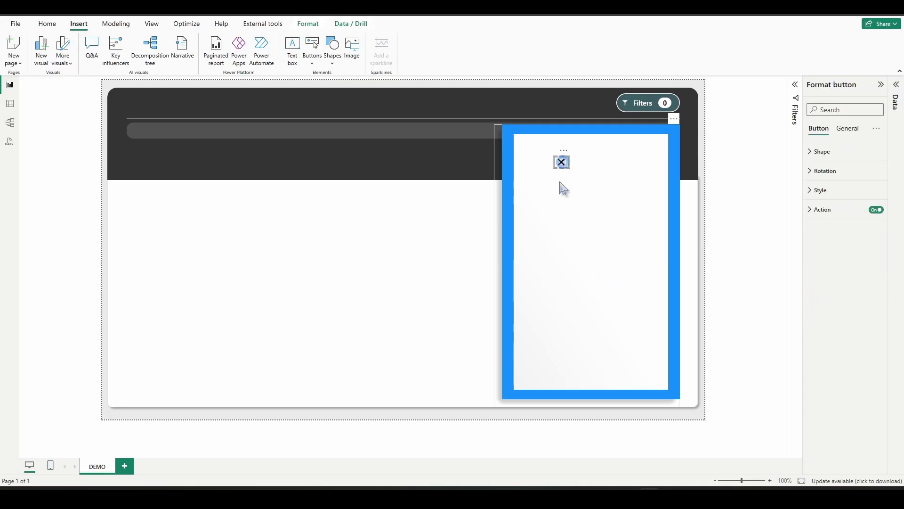
Step: Move the close button to the upper-right corner of the filter panel, inside the blue guide bars
{"action": "left_click", "coordinate": [749, 481]}
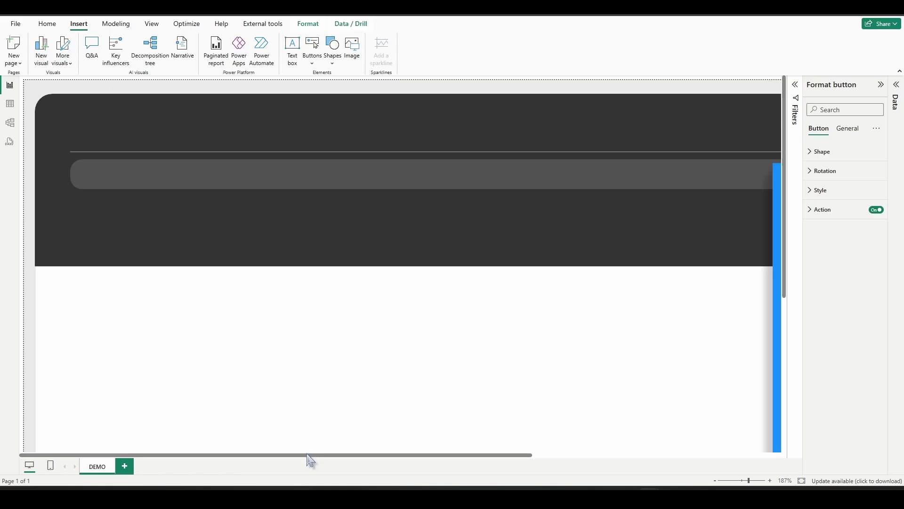
{"action": "scroll", "coordinate": [310, 460], "scroll_direction": "right", "scroll_amount": 10}
{"action": "left_click_drag", "start_coordinate": [530, 247], "coordinate": [699, 203]}
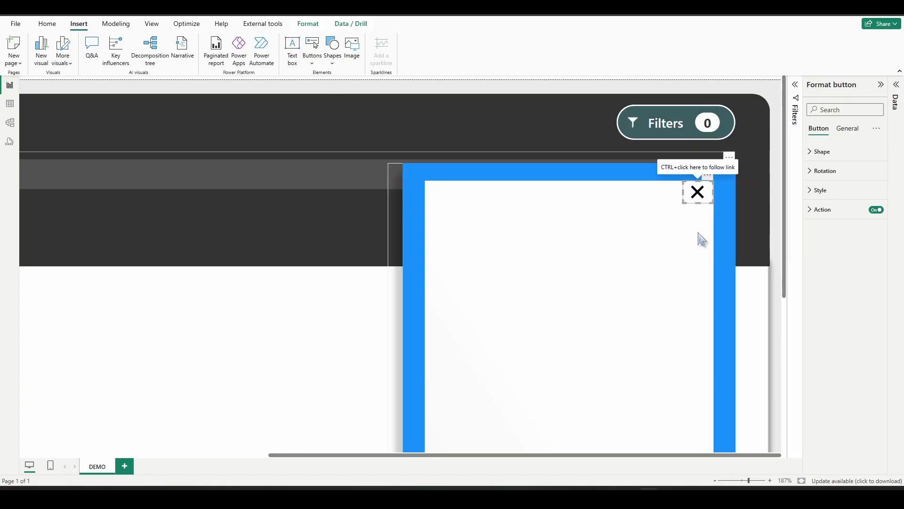
{"action": "left_click", "coordinate": [785, 480]}
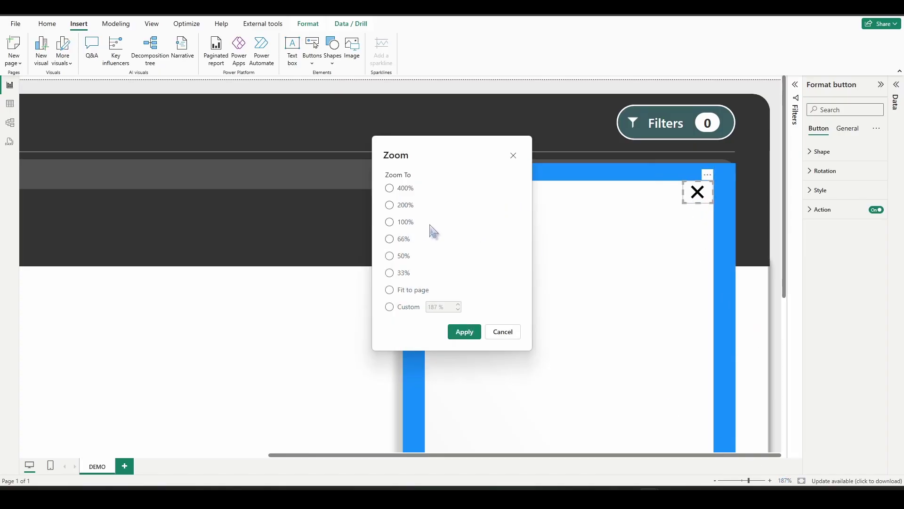
{"action": "left_click", "coordinate": [403, 222]}
{"action": "left_click", "coordinate": [460, 333]}
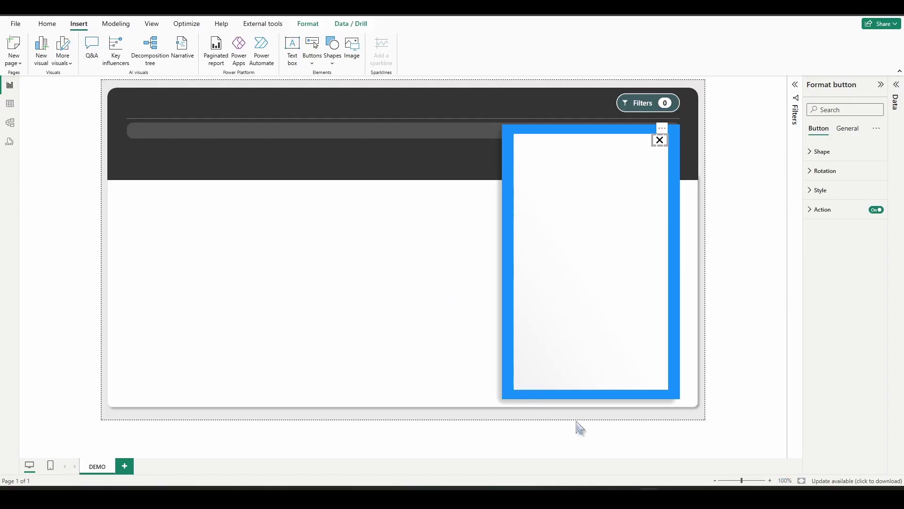
Step: Insert a blank button and place it in the upper-left corner of the filter panel, inside the guide bars
{"action": "left_click", "coordinate": [316, 68]}
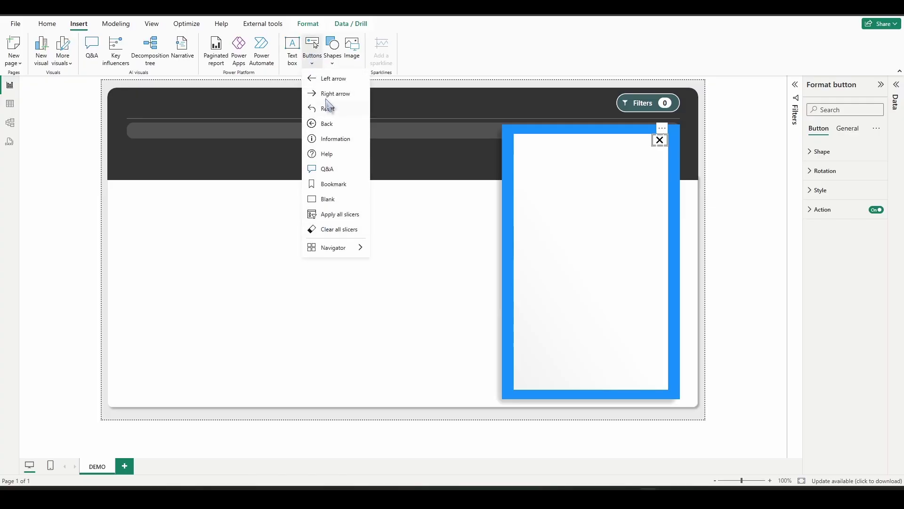
{"action": "left_click", "coordinate": [331, 199]}
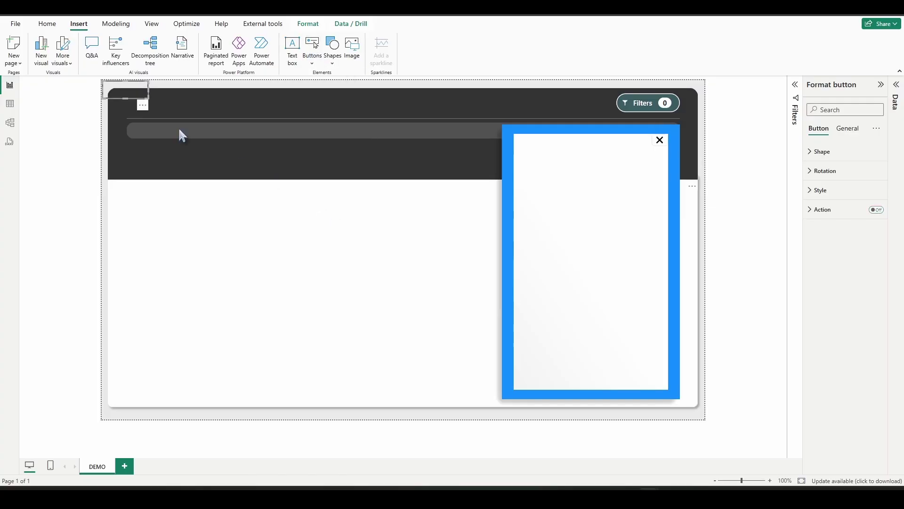
{"action": "left_click_drag", "start_coordinate": [139, 107], "coordinate": [545, 156]}
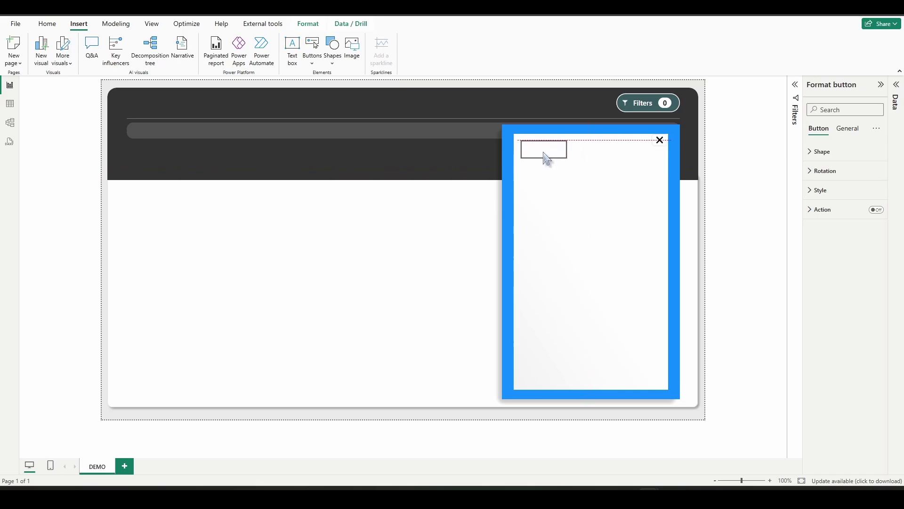
Step: Set the blank button's height to 63 and width to 130
{"action": "left_click", "coordinate": [848, 129]}
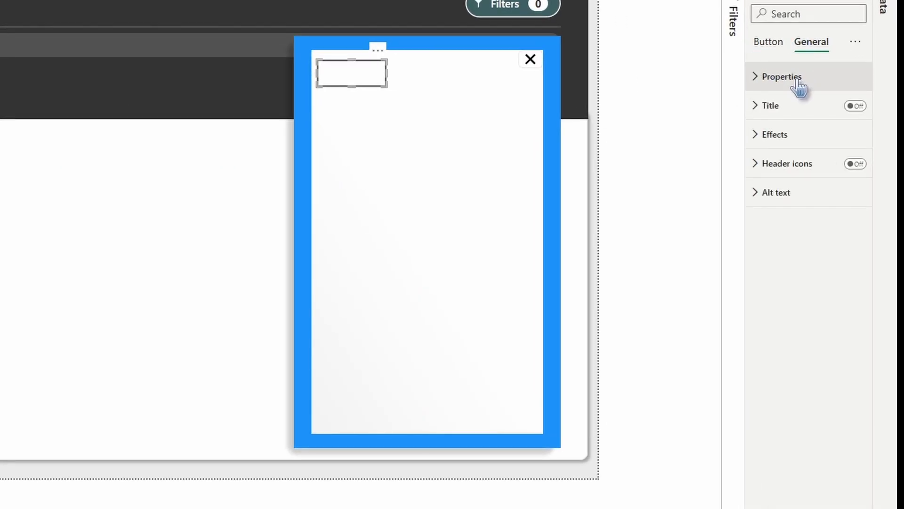
{"action": "left_click", "coordinate": [782, 76]}
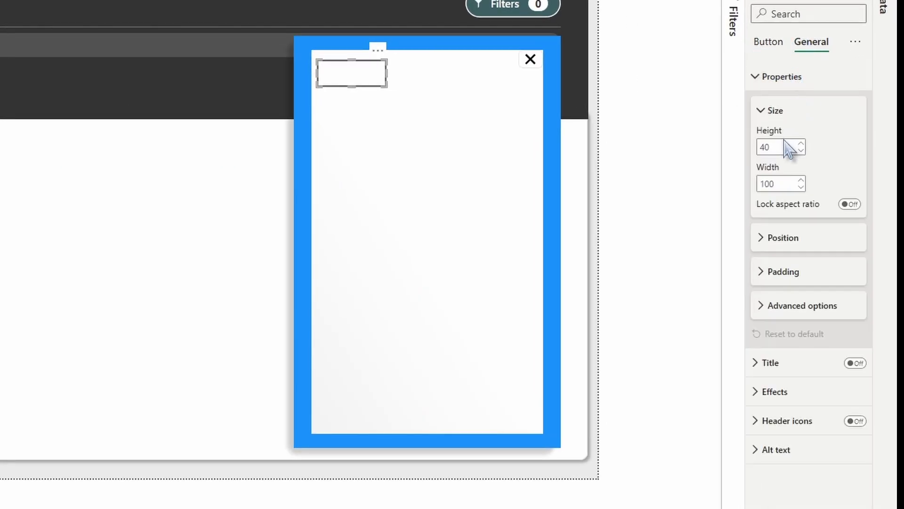
{"action": "double_click", "coordinate": [783, 146]}
{"action": "type", "text": "63"}
{"action": "key", "text": "Tab"}
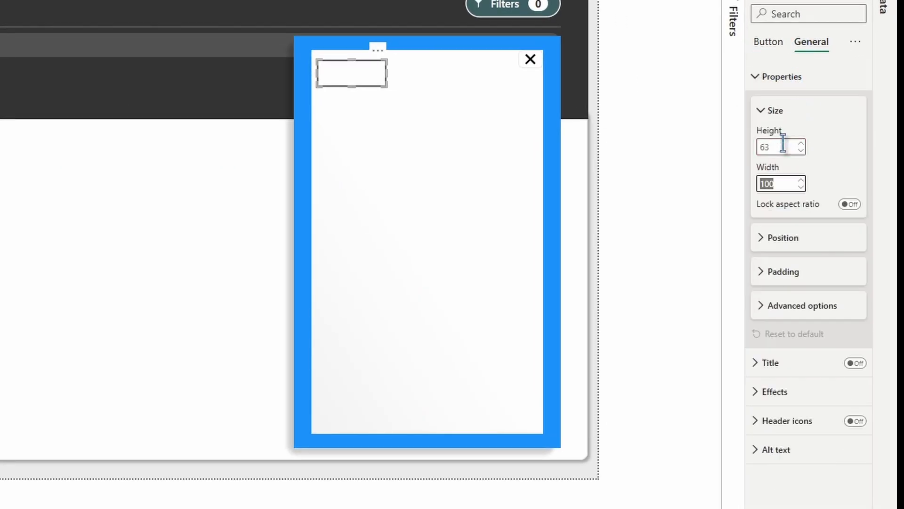
{"action": "type", "text": "130"}
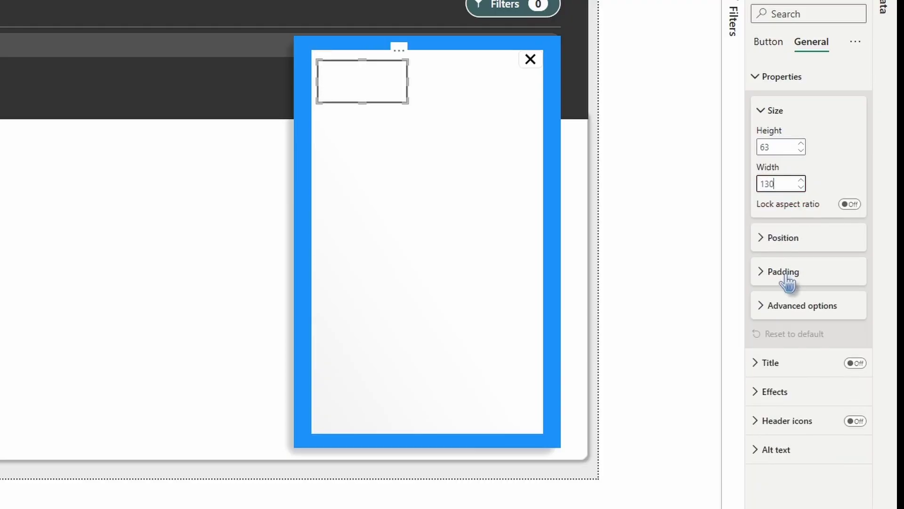
Step: Set the blank button's padding to 12 px left, 11 px top and 11 px bottom, and add padding on its right side
{"action": "left_click", "coordinate": [784, 272]}
{"action": "double_click", "coordinate": [763, 322]}
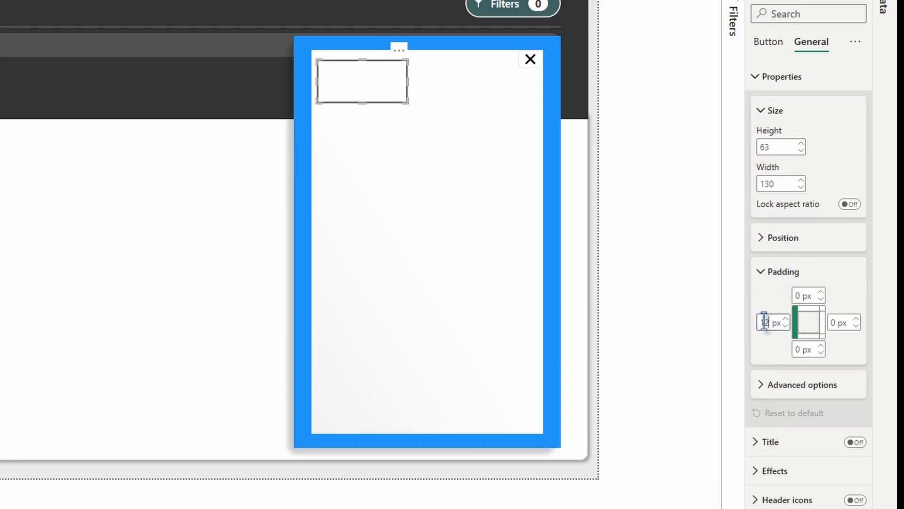
{"action": "double_click", "coordinate": [801, 295]}
{"action": "type", "text": "11"}
{"action": "key", "text": "Tab"}
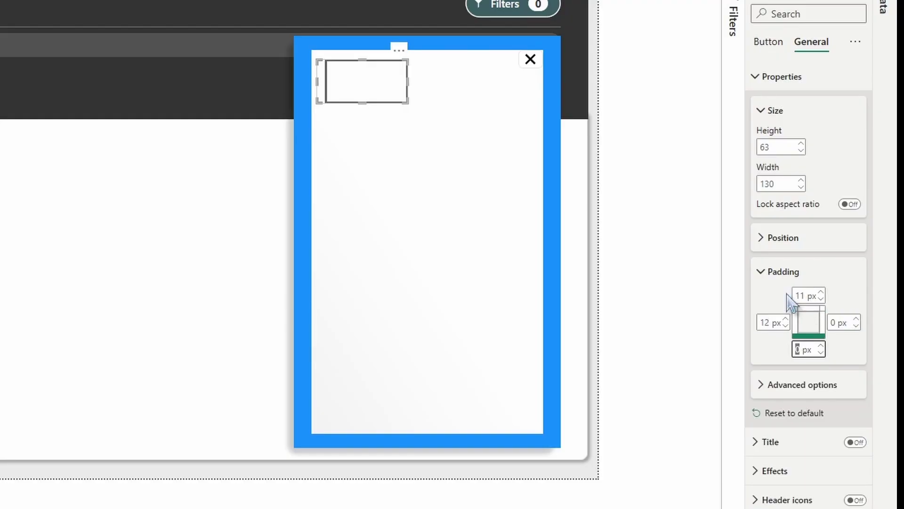
{"action": "type", "text": "11"}
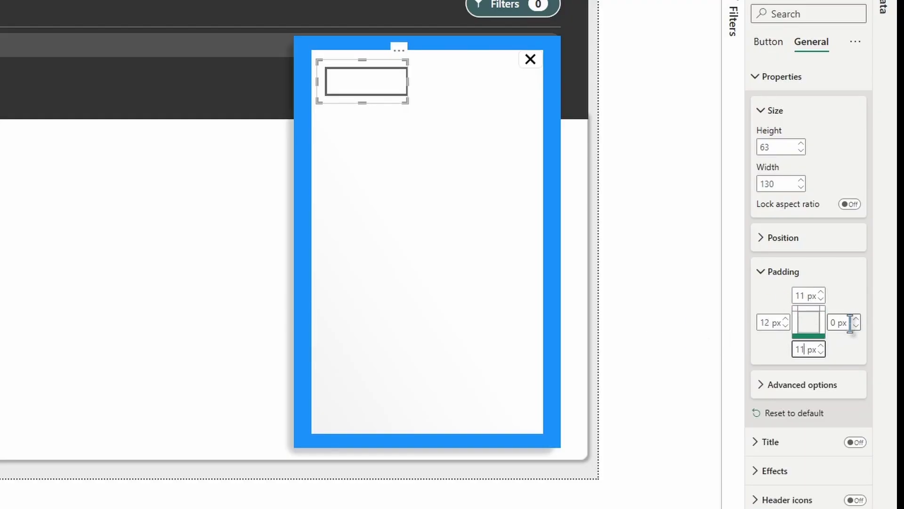
Step: Turn on the blank button's text for the Default state and enter "Filters" as the text
{"action": "left_click", "coordinate": [777, 43]}
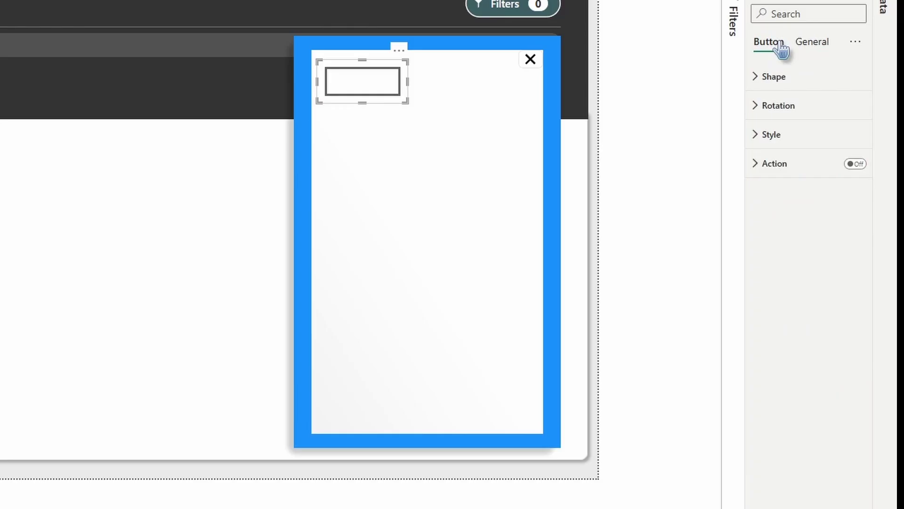
{"action": "left_click", "coordinate": [784, 136]}
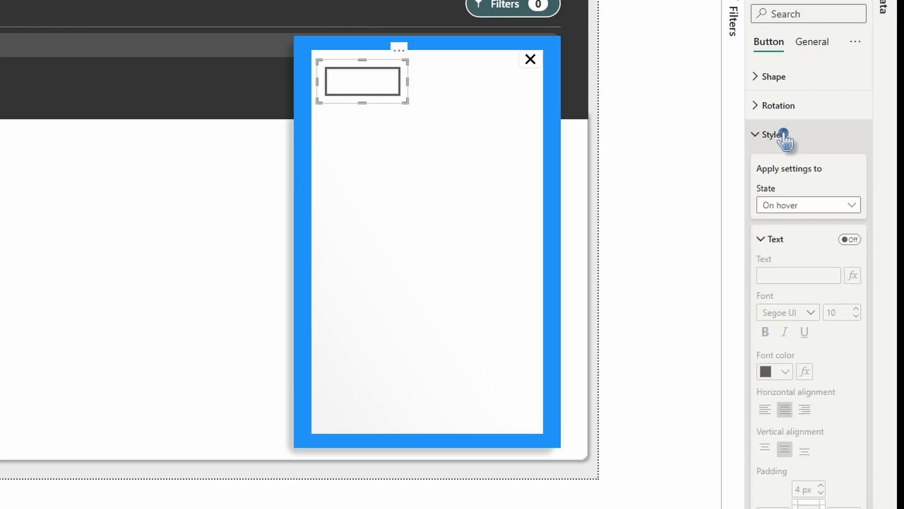
{"action": "left_click", "coordinate": [803, 205]}
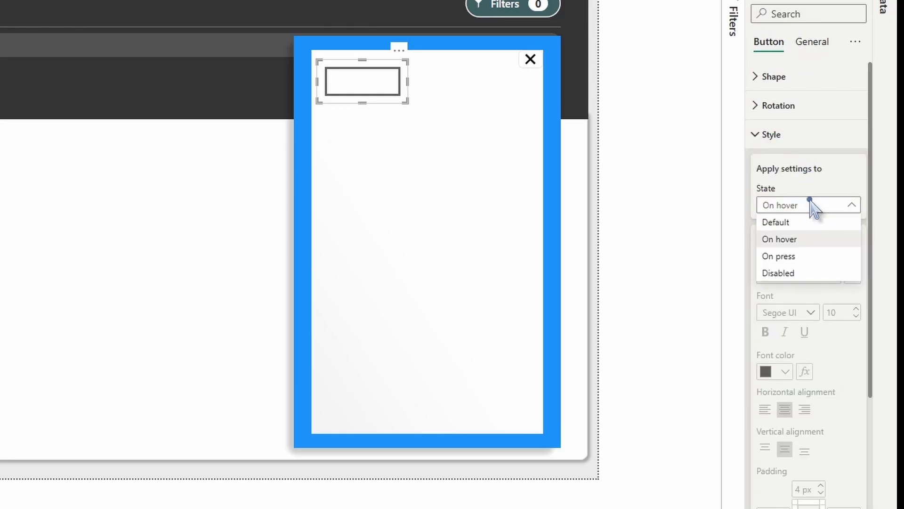
{"action": "left_click", "coordinate": [793, 220]}
{"action": "left_click", "coordinate": [851, 240]}
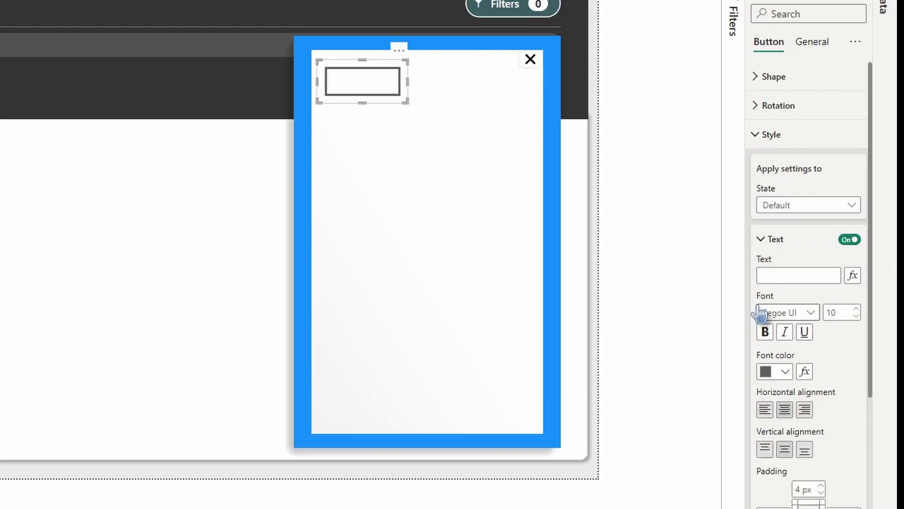
{"action": "left_click", "coordinate": [788, 277]}
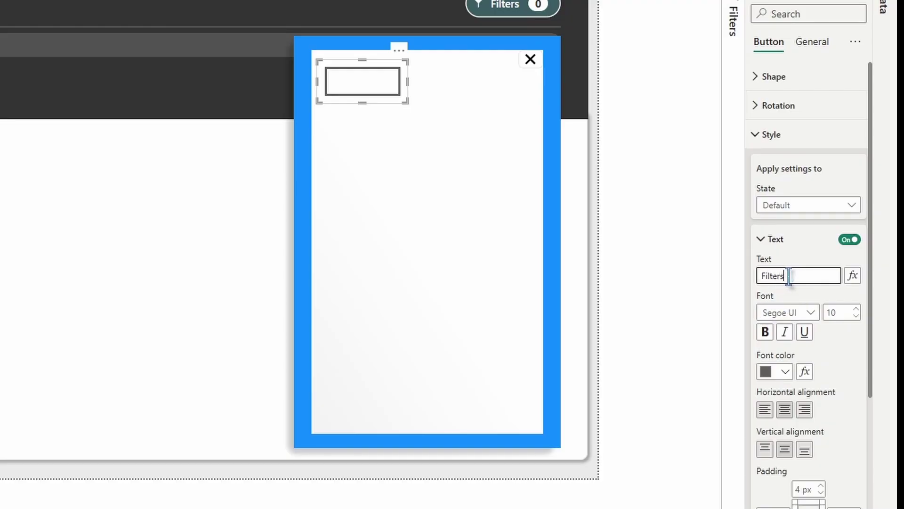
Step: Set the Filters button text to Segoe UI Bold at size 16
{"action": "left_click", "coordinate": [801, 312]}
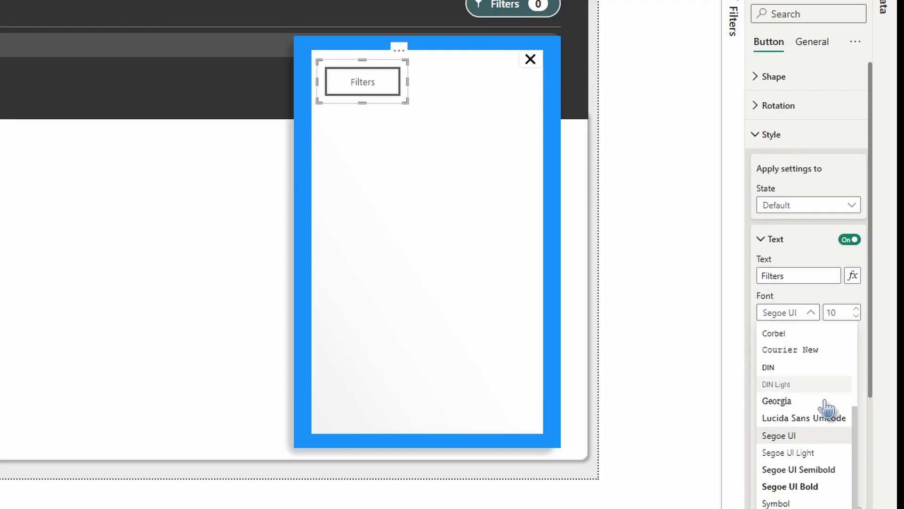
{"action": "left_click", "coordinate": [810, 487]}
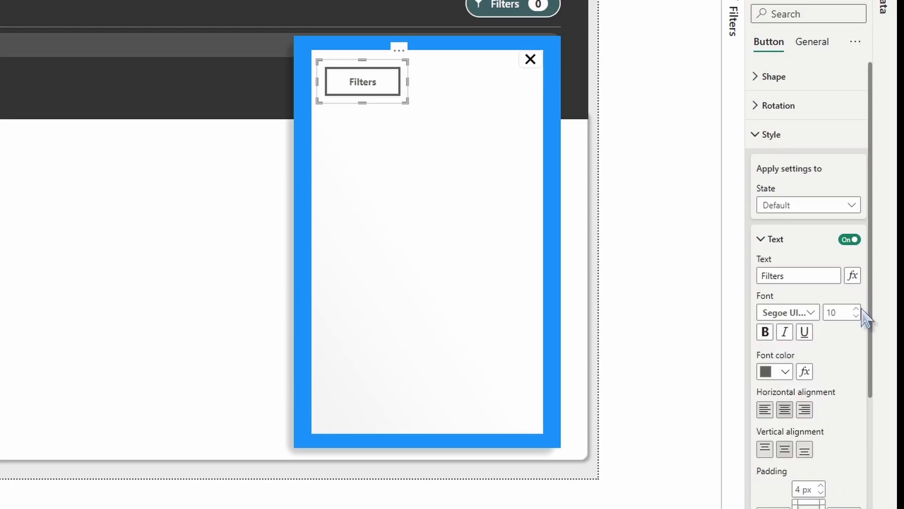
{"action": "left_click", "coordinate": [857, 309]}
{"action": "left_click", "coordinate": [857, 309]}
{"action": "left_click", "coordinate": [856, 309]}
{"action": "left_click", "coordinate": [856, 308]}
Step: Set the Filters button's font color to #333333 and align its text horizontally to the left
{"action": "left_click", "coordinate": [785, 371]}
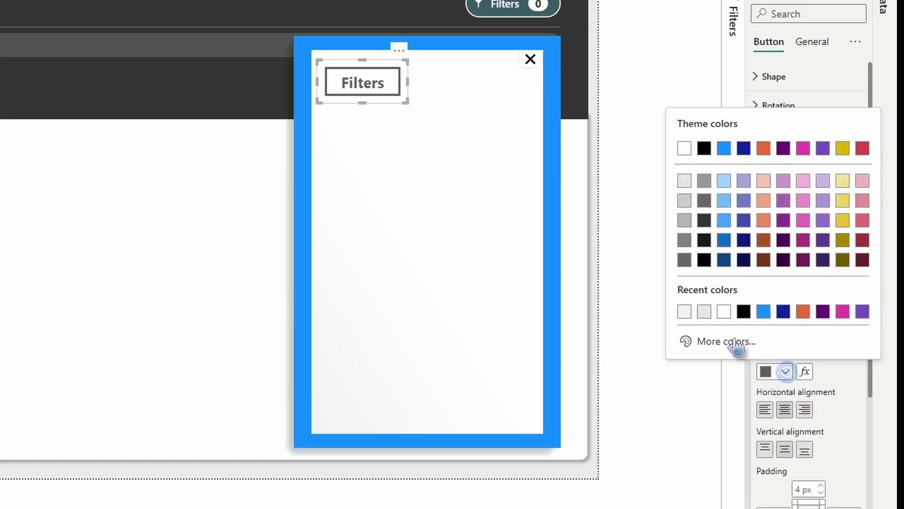
{"action": "left_click", "coordinate": [734, 344]}
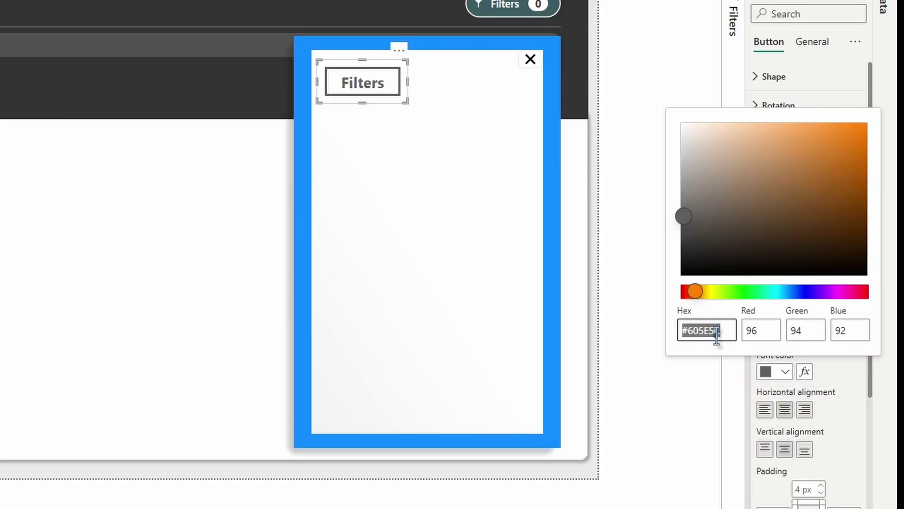
{"action": "left_click_drag", "start_coordinate": [721, 329], "coordinate": [691, 329]}
{"action": "type", "text": "333333"}
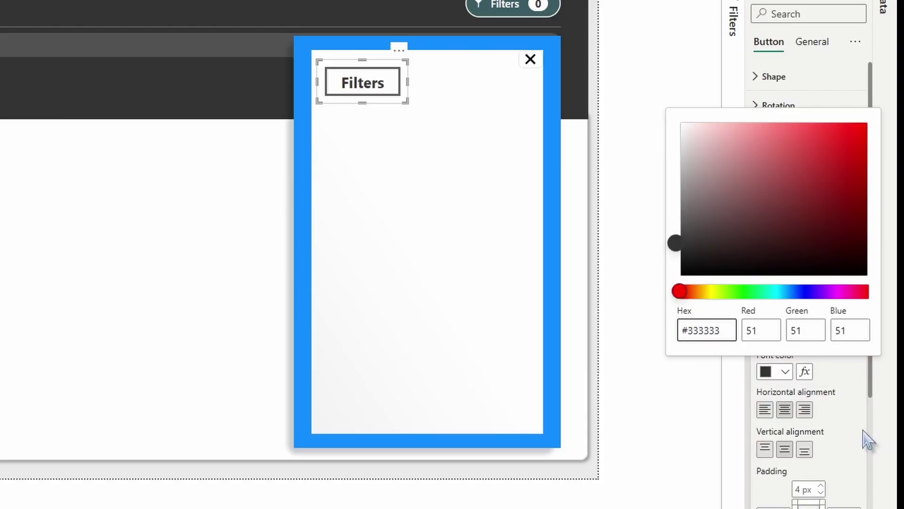
{"action": "left_click", "coordinate": [846, 428]}
{"action": "left_click", "coordinate": [765, 409]}
Step: Set the Filters text padding to 40 px on the left and 0 px on the top, bottom and right
{"action": "scroll", "coordinate": [763, 443], "scroll_direction": "down", "scroll_amount": 2}
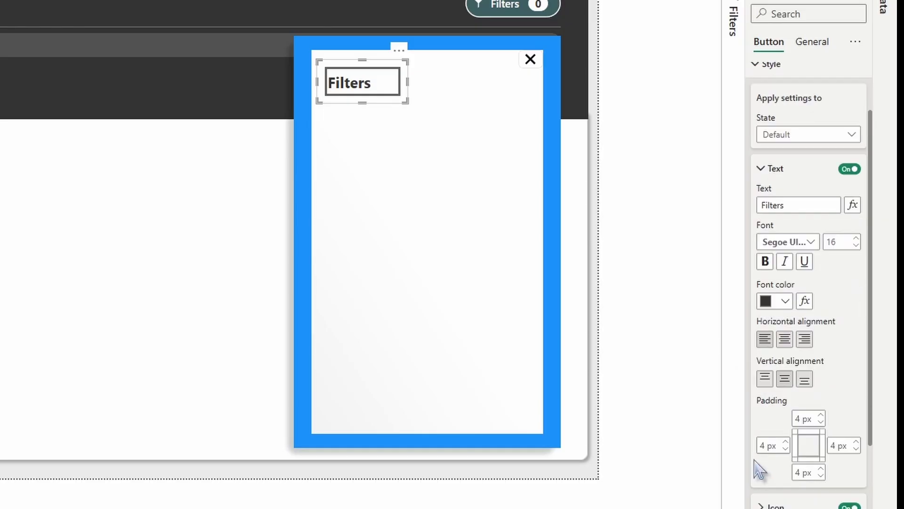
{"action": "left_click", "coordinate": [763, 445]}
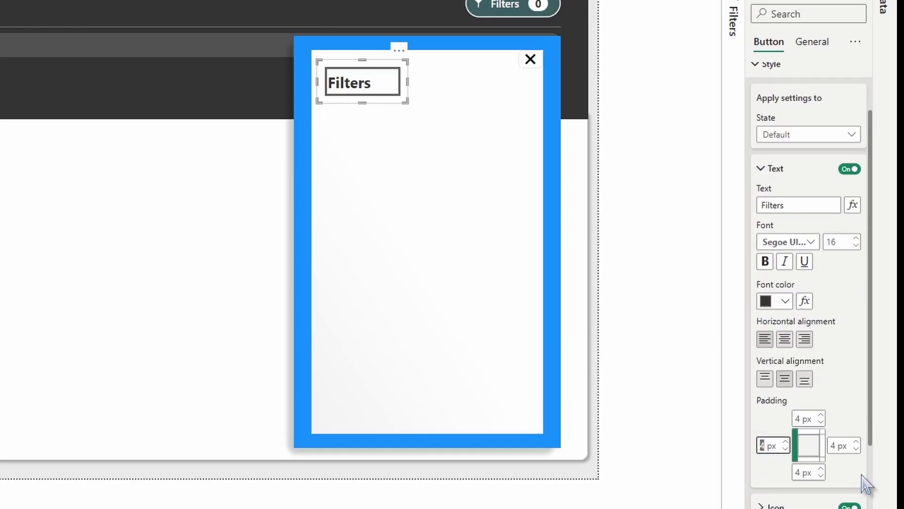
{"action": "type", "text": "4"}
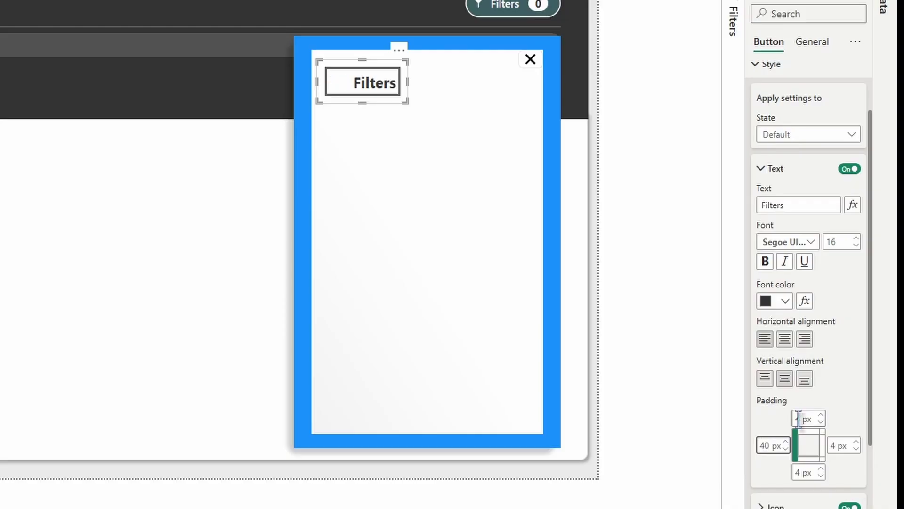
{"action": "key", "text": "Tab"}
{"action": "type", "text": "0"}
{"action": "left_click", "coordinate": [799, 471]}
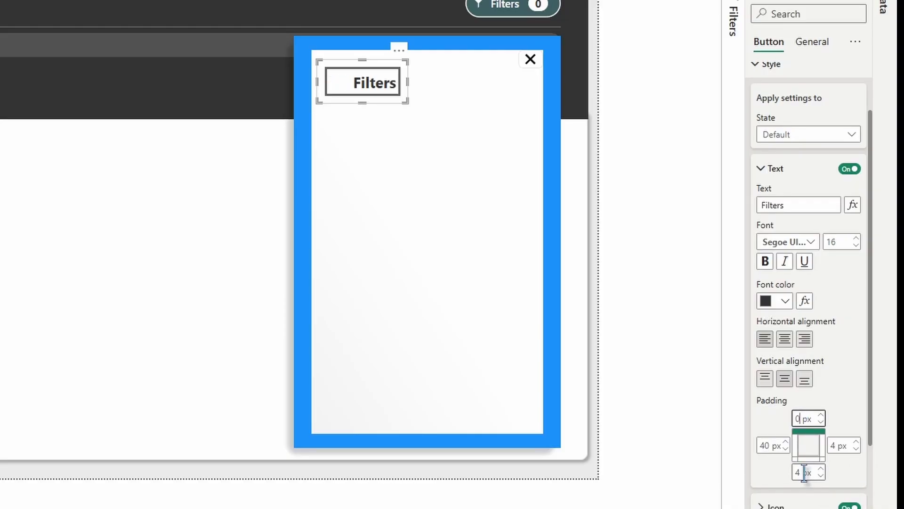
{"action": "type", "text": "0"}
{"action": "left_click", "coordinate": [833, 447]}
{"action": "type", "text": "0"}
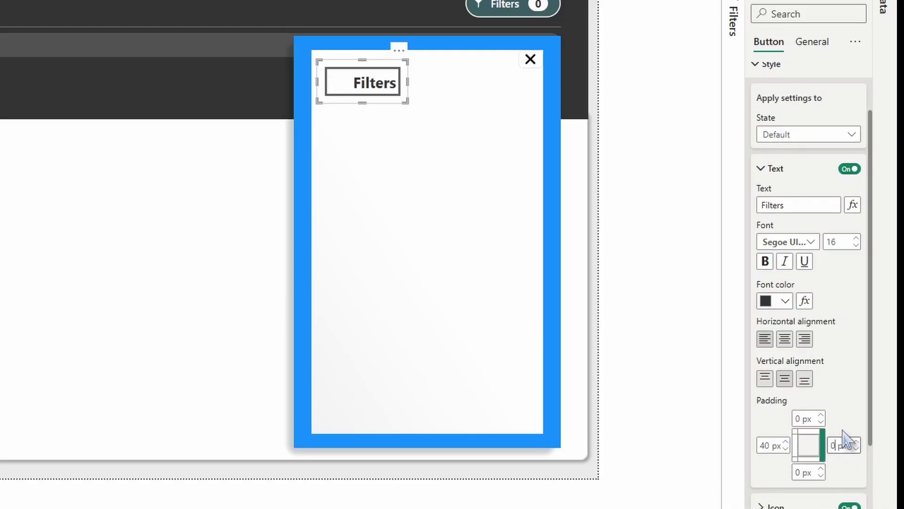
Step: Open the Filters button's icon settings for the Default state and choose a new icon type
{"action": "scroll", "coordinate": [800, 306], "scroll_direction": "down", "scroll_amount": 6}
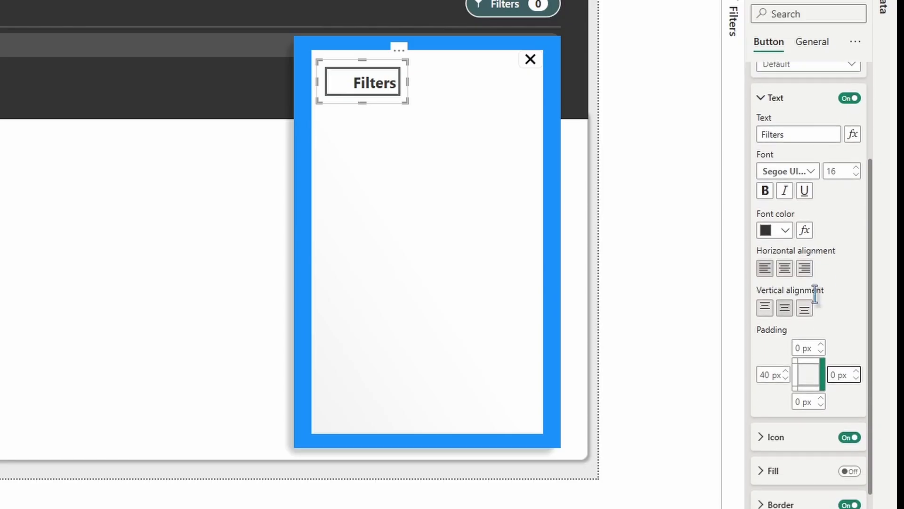
{"action": "left_click", "coordinate": [786, 369]}
{"action": "scroll", "coordinate": [789, 374], "scroll_direction": "down", "scroll_amount": 3}
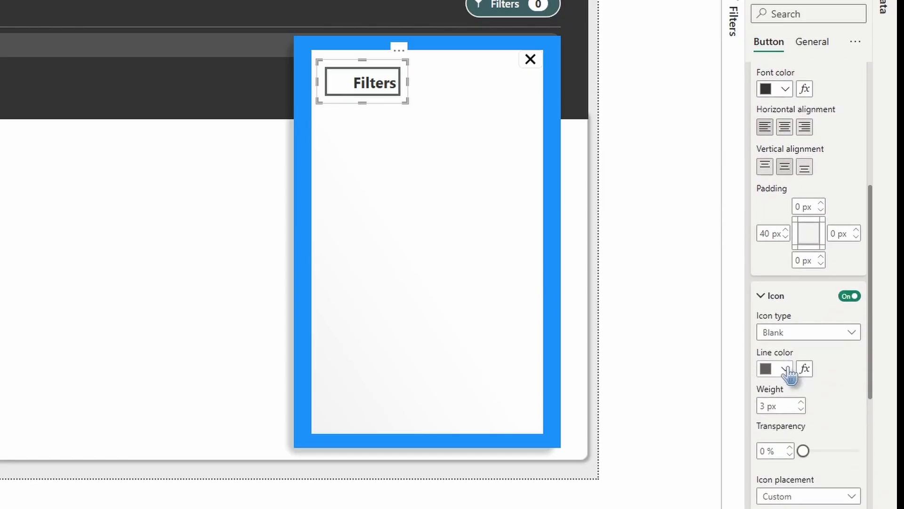
{"action": "left_click", "coordinate": [802, 332]}
{"action": "left_click", "coordinate": [778, 462]}
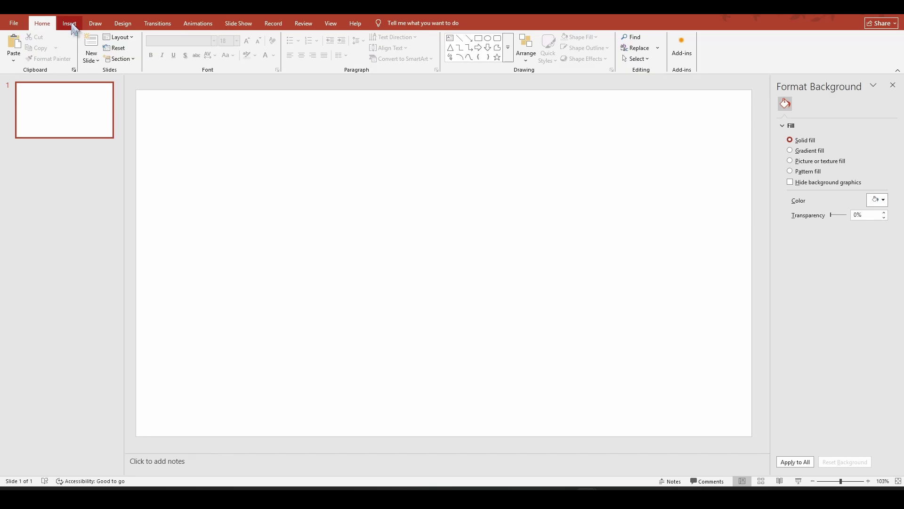
Step: In PowerPoint, insert the funnel icon from the Analytics icons onto the blank slide
{"action": "left_click", "coordinate": [72, 25]}
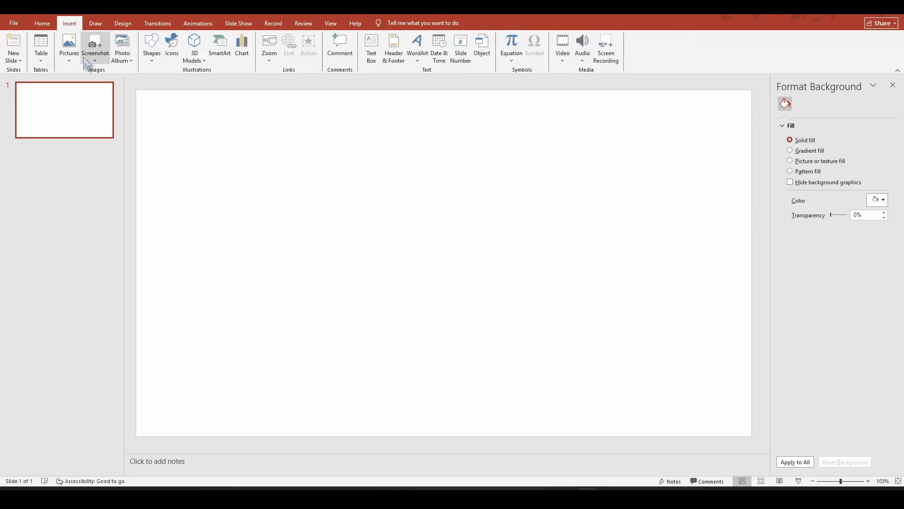
{"action": "left_click", "coordinate": [172, 44]}
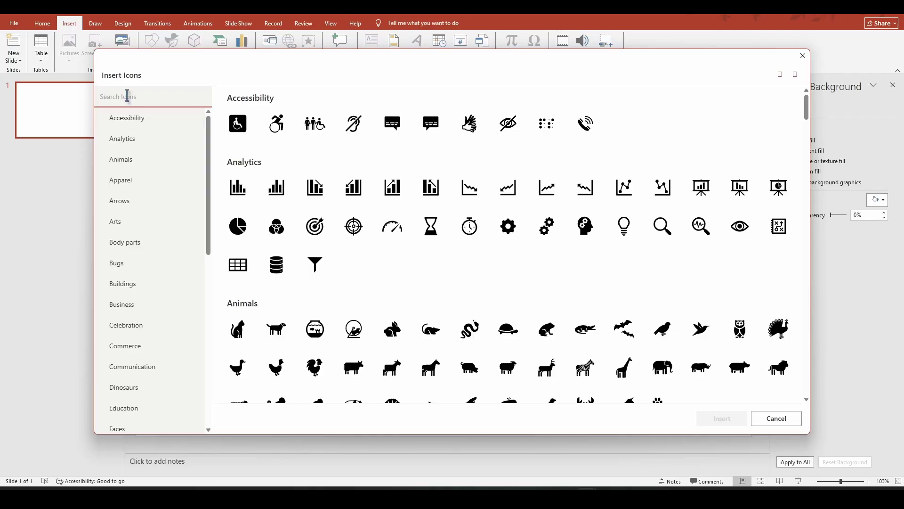
{"action": "left_click", "coordinate": [306, 265]}
{"action": "left_click", "coordinate": [720, 418]}
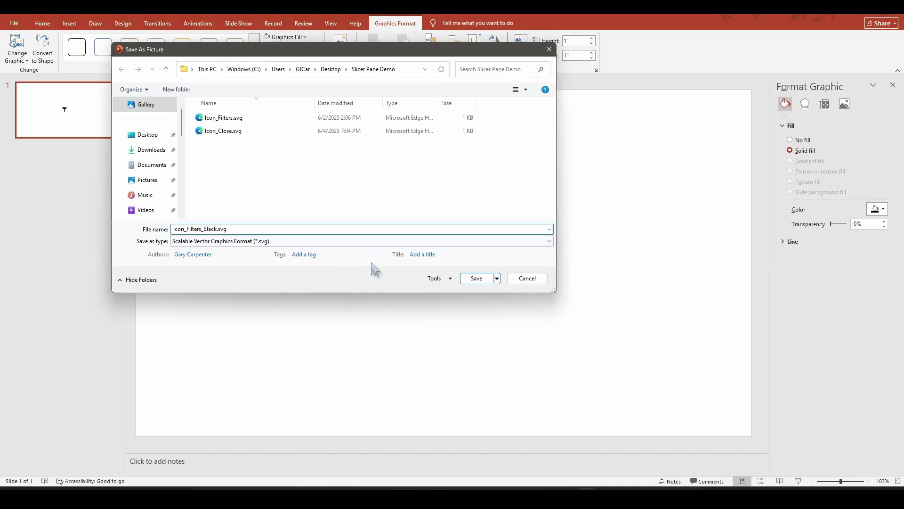
Step: Save the funnel as Icon_Filters_Black.svg, switch back to Power BI and load that file as the Filters button's custom icon
{"action": "left_click", "coordinate": [476, 279]}
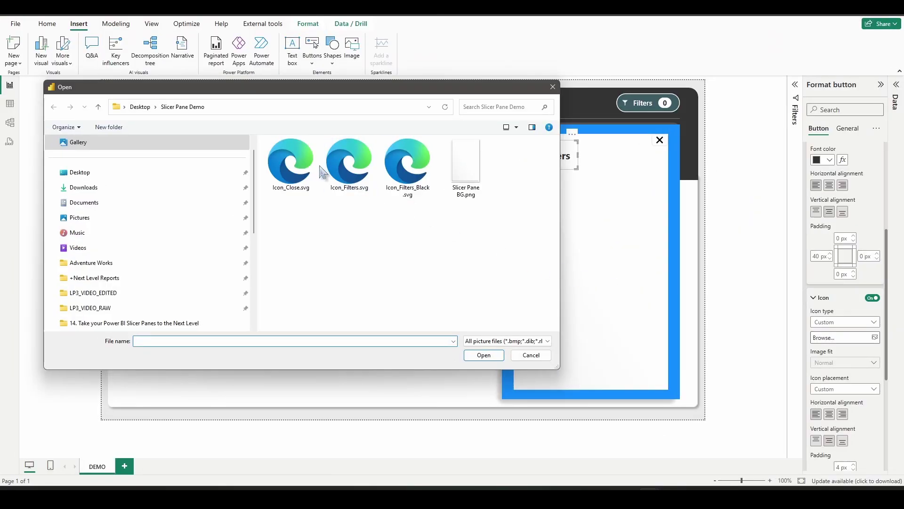
{"action": "left_click", "coordinate": [408, 168]}
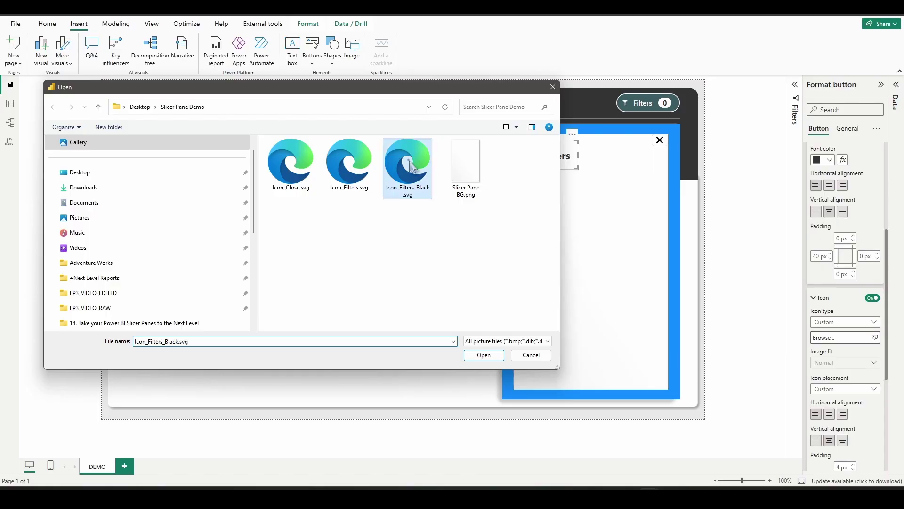
{"action": "double_click", "coordinate": [408, 174]}
Step: Set the funnel icon's padding to 10 px on the left and 0 px on the other sides, and its size to 20
{"action": "scroll", "coordinate": [835, 316], "scroll_direction": "down", "scroll_amount": 2}
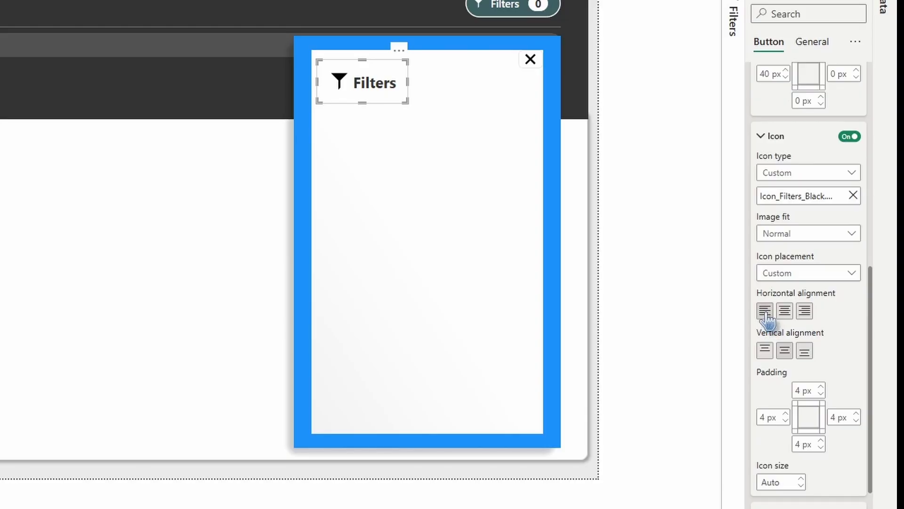
{"action": "double_click", "coordinate": [761, 417]}
{"action": "type", "text": "10"}
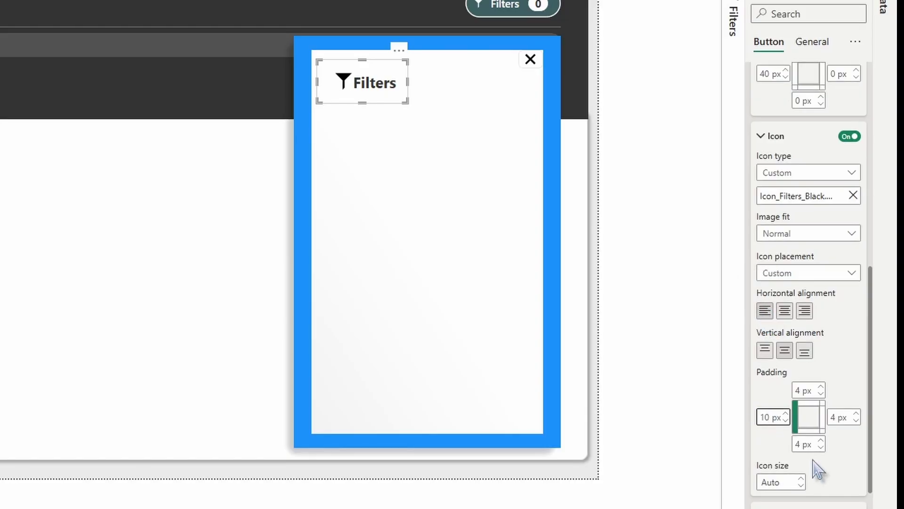
{"action": "double_click", "coordinate": [801, 390]}
{"action": "type", "text": "0"}
{"action": "double_click", "coordinate": [836, 417]}
{"action": "type", "text": "0"}
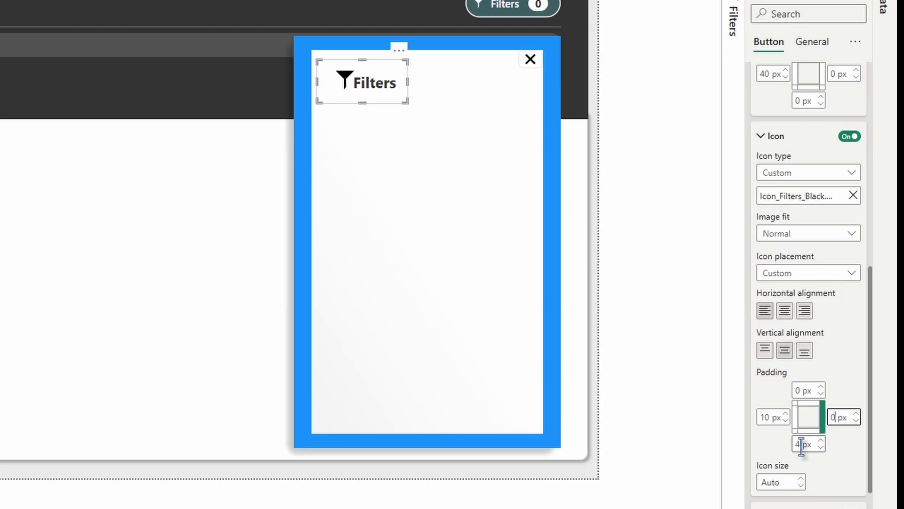
{"action": "double_click", "coordinate": [801, 444]}
{"action": "type", "text": "0"}
{"action": "double_click", "coordinate": [776, 481]}
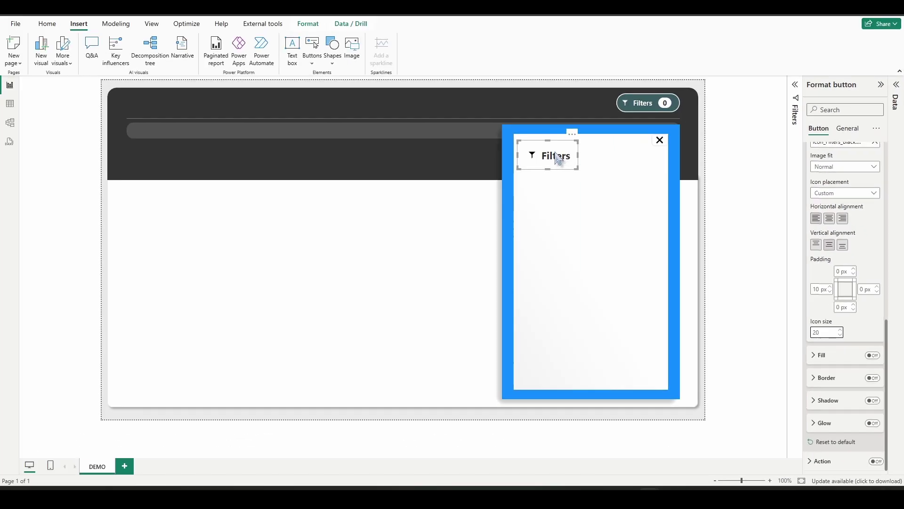
Step: Move the Filters heading to the pane's upper-left corner, snapping its left edge to the outer edge of the left guide bar
{"action": "left_click_drag", "start_coordinate": [388, 91], "coordinate": [402, 100]}
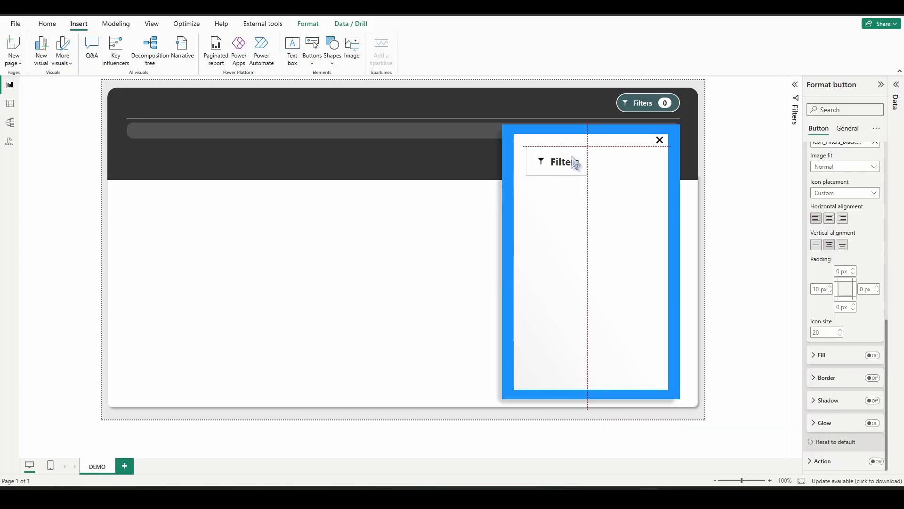
{"action": "left_click_drag", "start_coordinate": [574, 160], "coordinate": [550, 143]}
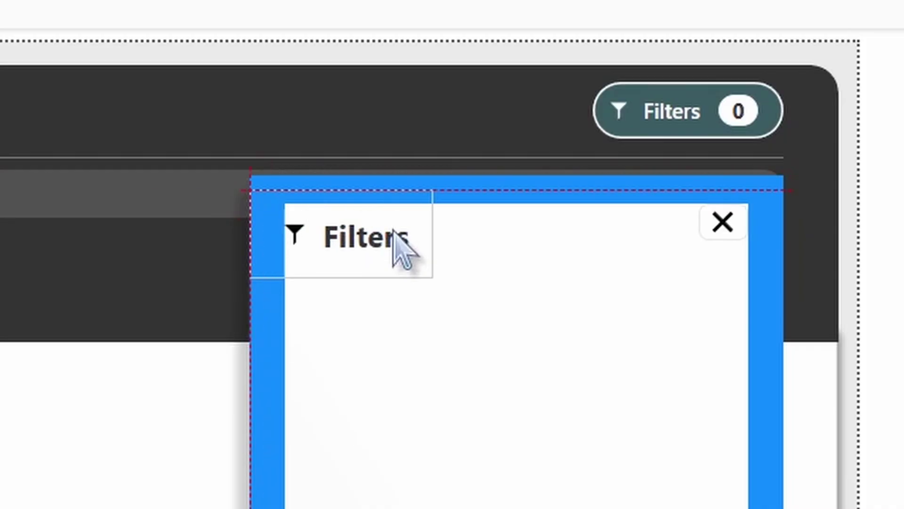
{"action": "left_click_drag", "start_coordinate": [395, 232], "coordinate": [395, 228]}
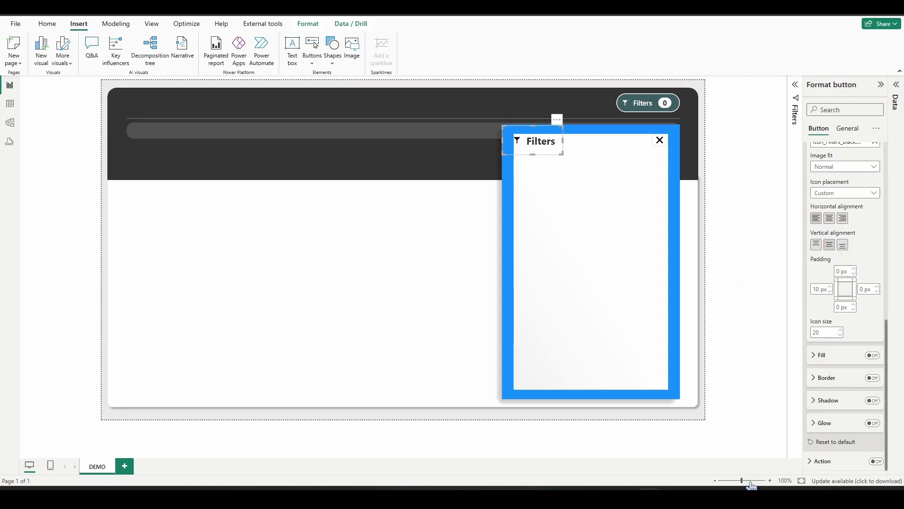
{"action": "left_click", "coordinate": [62, 351]}
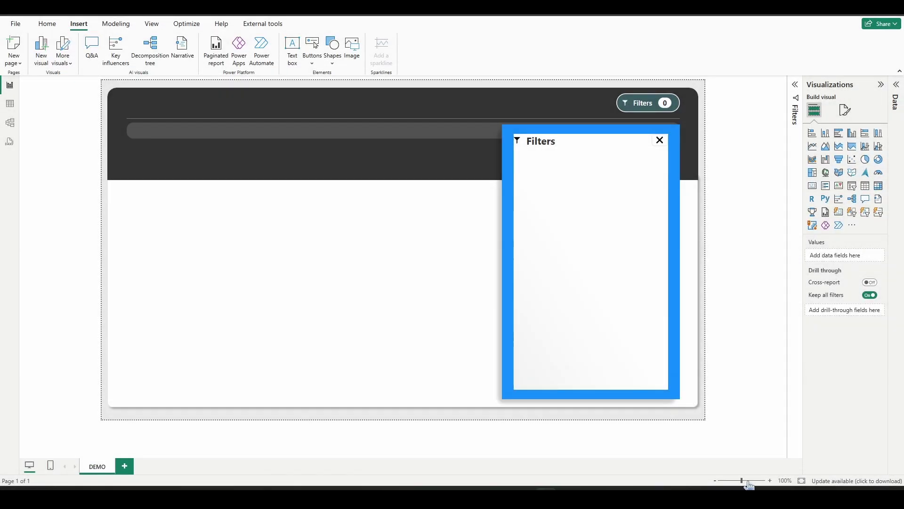
Step: Try to place a horizontal line shape across the pane's header, extending its left end to the left guide bar's inner edge
{"action": "left_click", "coordinate": [749, 481]}
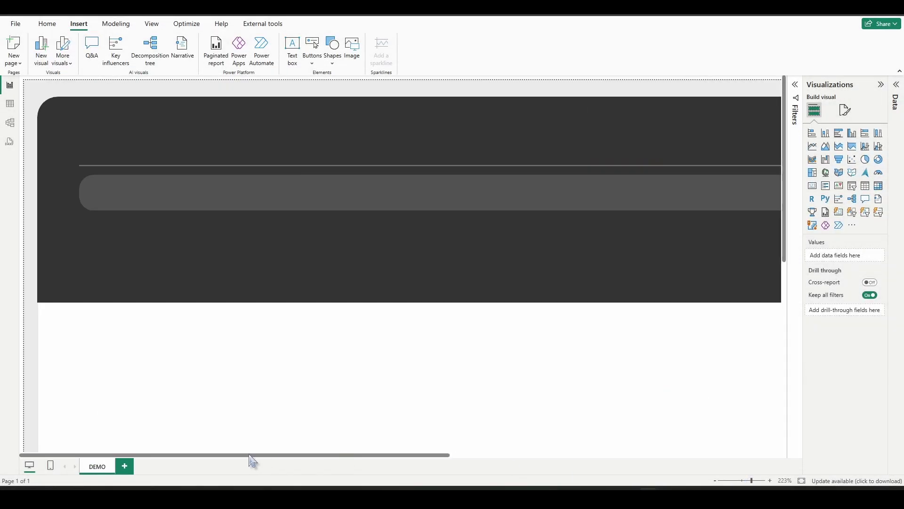
{"action": "scroll", "coordinate": [249, 456], "scroll_direction": "right", "scroll_amount": 10}
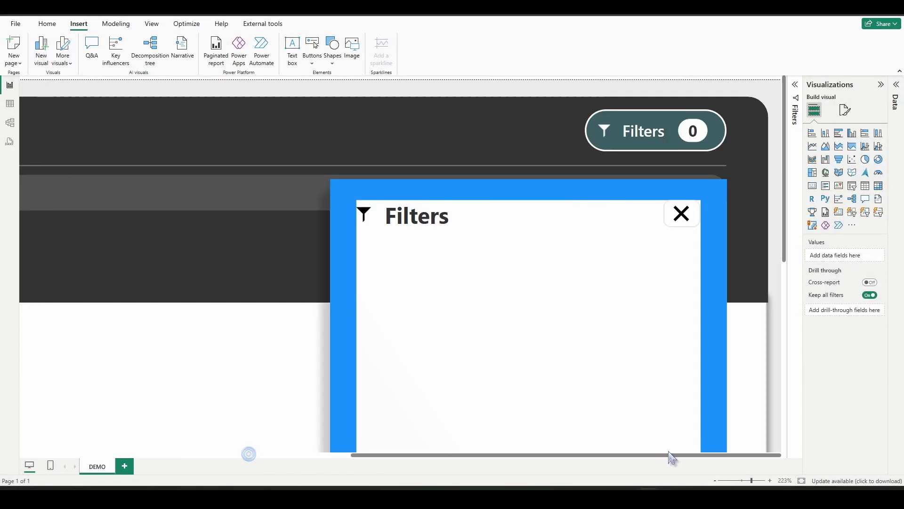
{"action": "left_click", "coordinate": [332, 60]}
{"action": "left_click", "coordinate": [379, 179]}
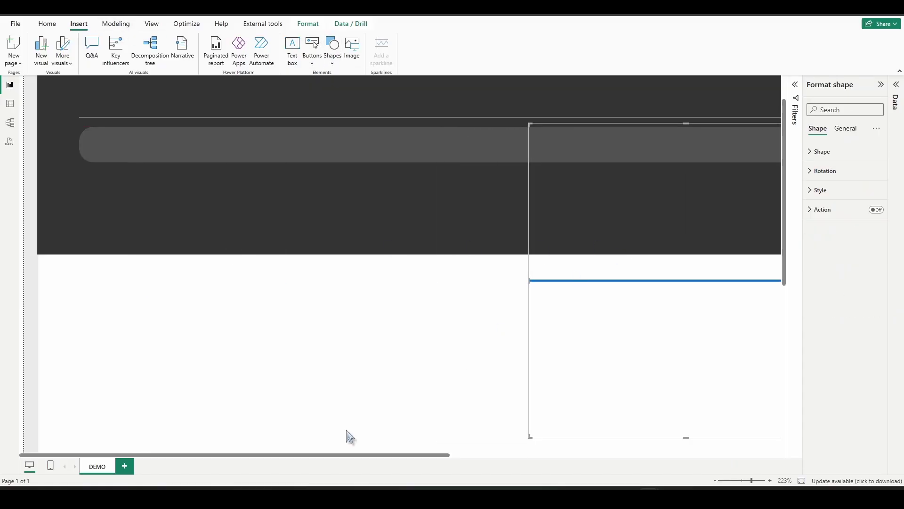
{"action": "left_click_drag", "start_coordinate": [293, 215], "coordinate": [548, 168]}
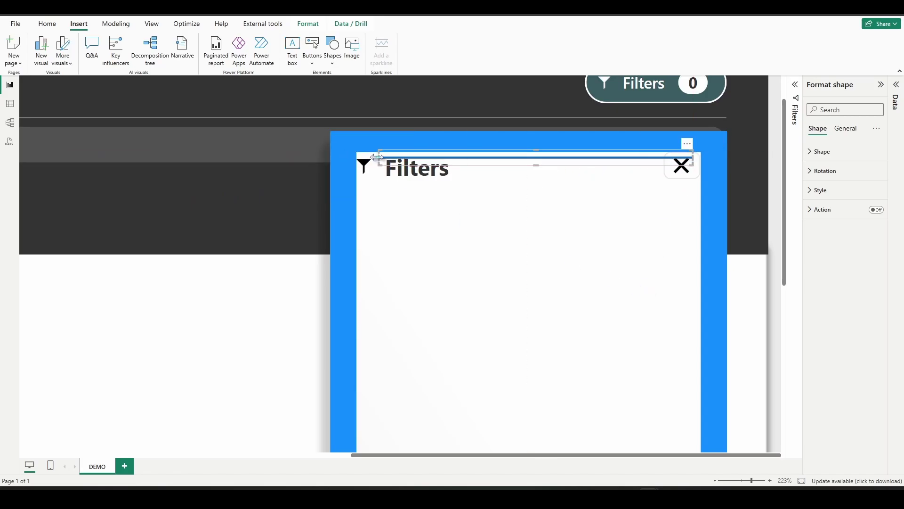
{"action": "left_click_drag", "start_coordinate": [376, 157], "coordinate": [356, 157]}
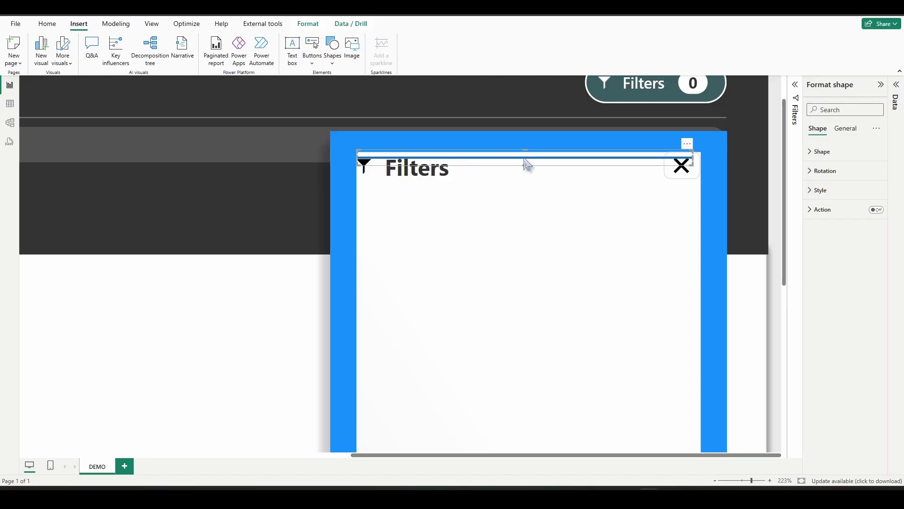
{"action": "key", "text": "Delete"}
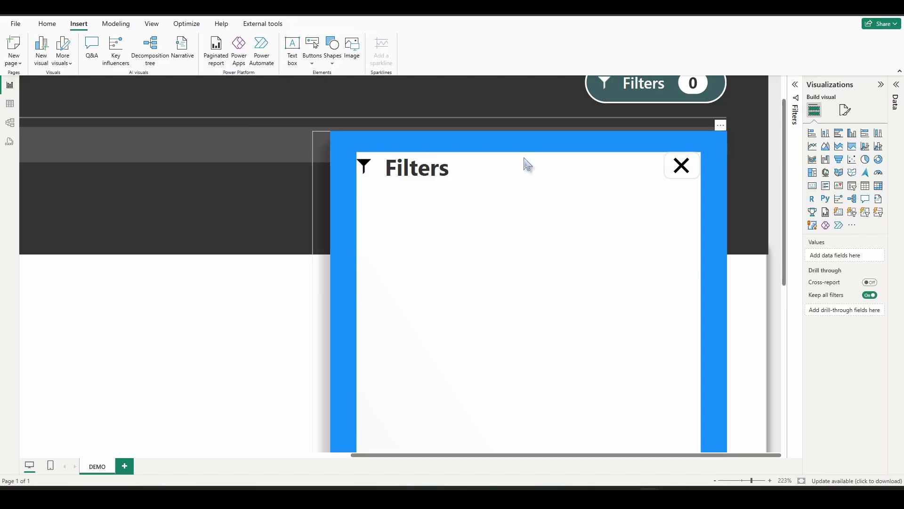
Step: Duplicate the top blue guide bar and place the copy directly below the Filters heading and close button
{"action": "left_click", "coordinate": [783, 482]}
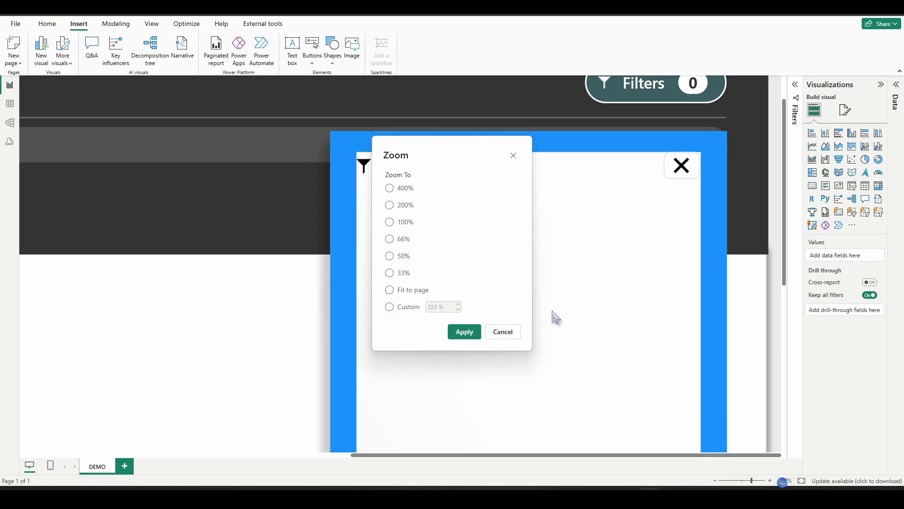
{"action": "left_click", "coordinate": [465, 332]}
{"action": "left_click", "coordinate": [585, 135]}
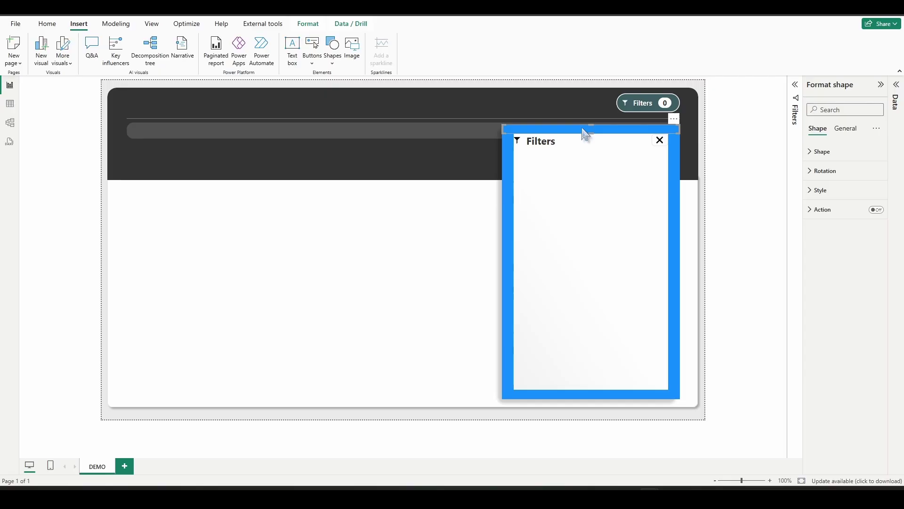
{"action": "left_click_drag", "start_coordinate": [582, 128], "coordinate": [590, 161]}
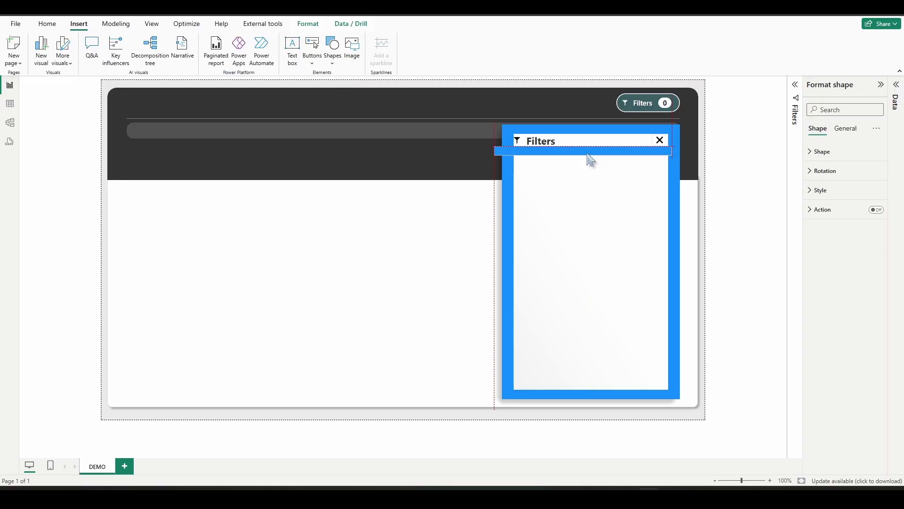
{"action": "left_click_drag", "start_coordinate": [591, 161], "coordinate": [591, 160]}
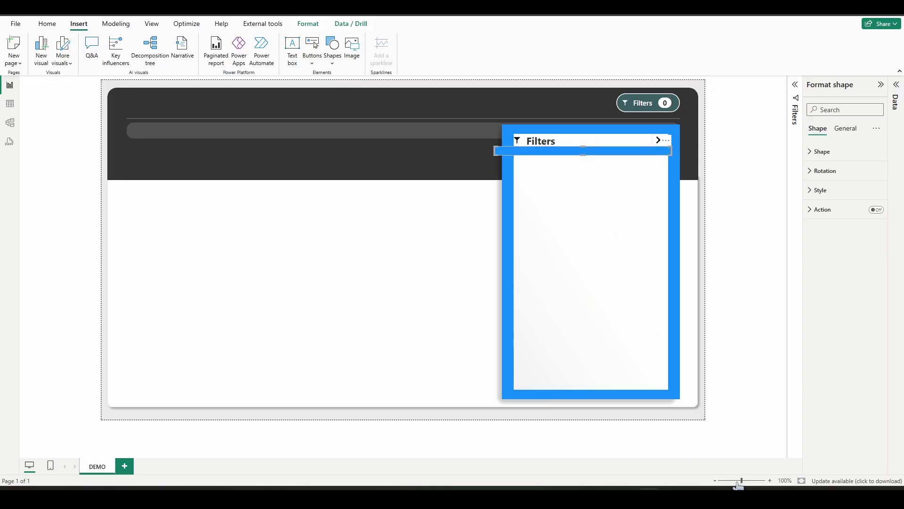
{"action": "left_click_drag", "start_coordinate": [742, 480], "coordinate": [749, 480]}
{"action": "left_click_drag", "start_coordinate": [376, 457], "coordinate": [708, 455]}
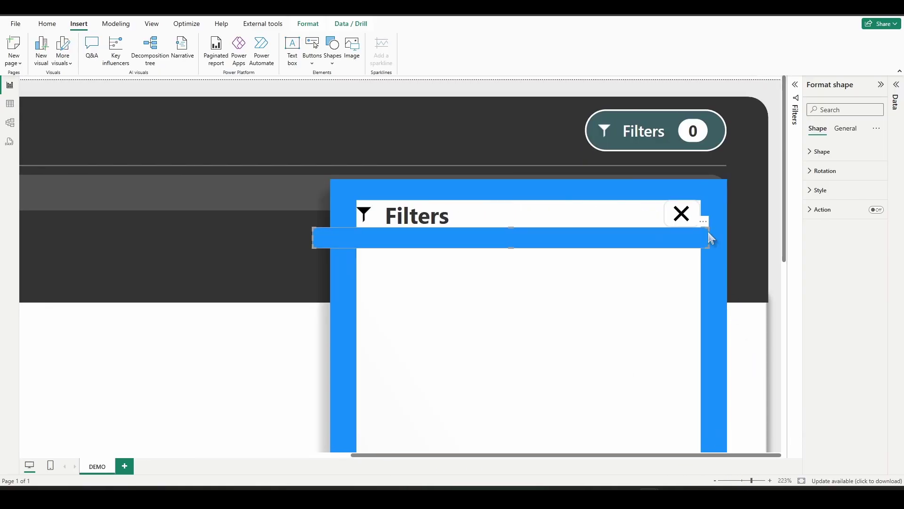
{"action": "mouse_move", "coordinate": [670, 229]}
{"action": "left_mouse_down"}
{"action": "mouse_move", "coordinate": [672, 247]}
{"action": "mouse_move", "coordinate": [668, 230]}
{"action": "left_mouse_up"}
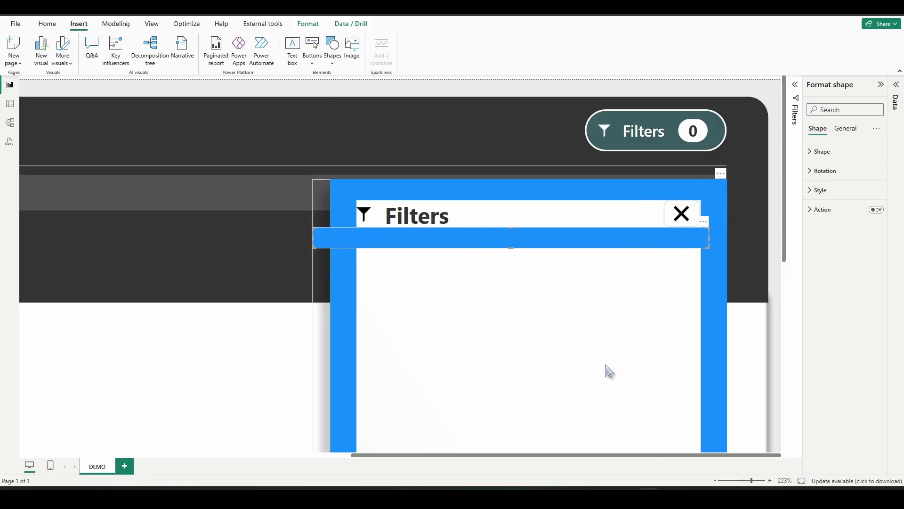
Step: Align the duplicated guide bar to the right edge of the pane's right guide bar
{"action": "left_click", "coordinate": [784, 481]}
{"action": "left_click", "coordinate": [408, 227]}
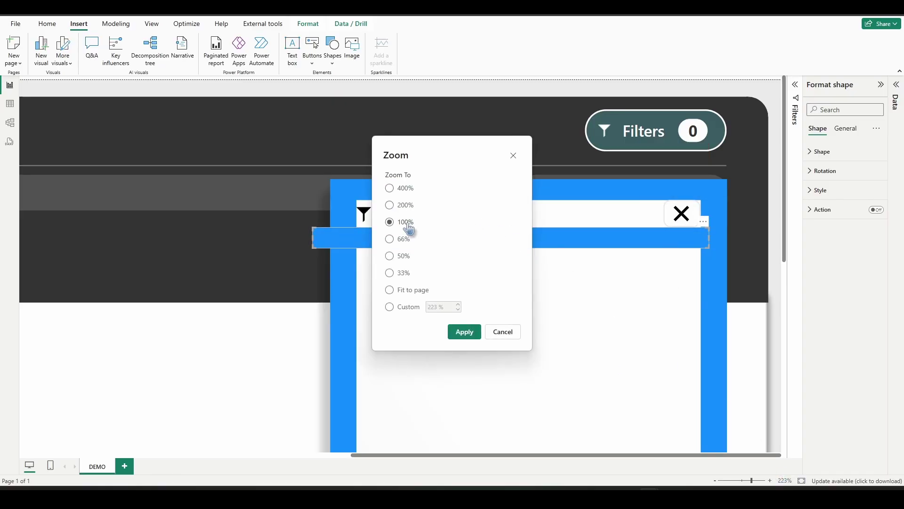
{"action": "left_click", "coordinate": [464, 332]}
{"action": "left_click", "coordinate": [679, 179]}
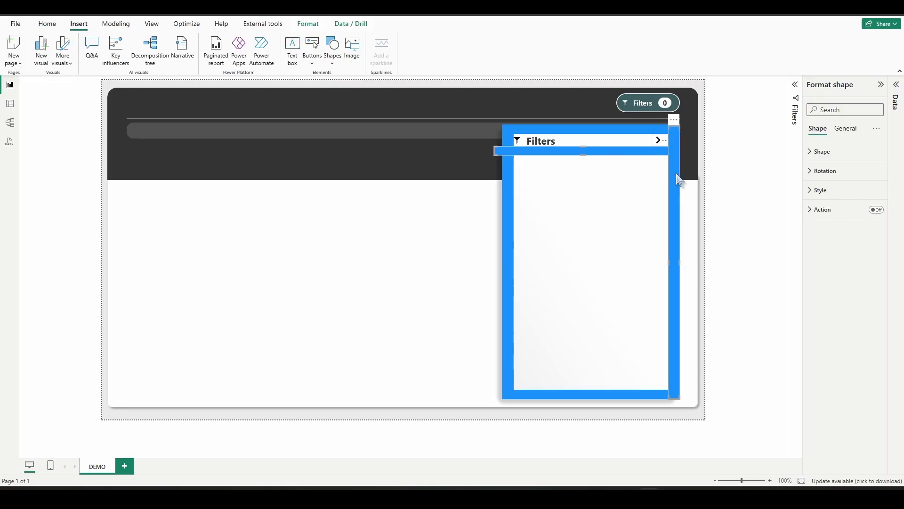
{"action": "left_click", "coordinate": [308, 23]}
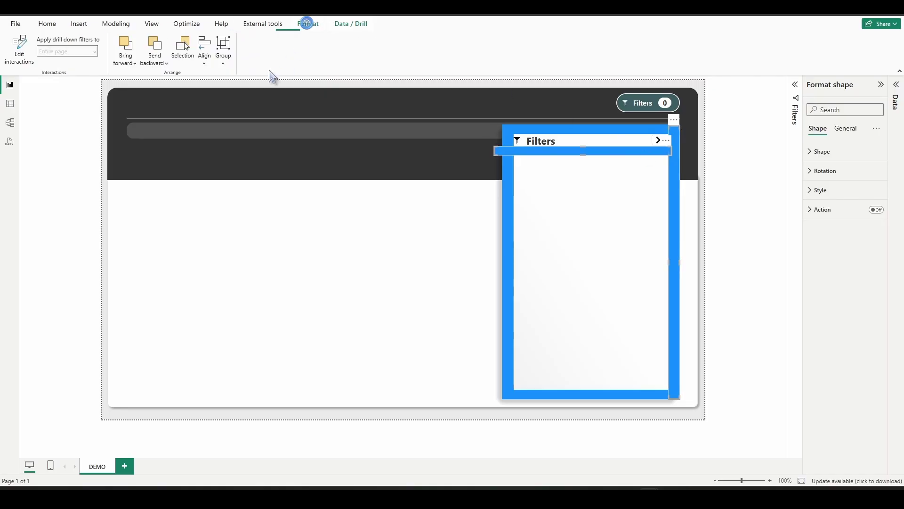
{"action": "left_click", "coordinate": [203, 60]}
{"action": "left_click", "coordinate": [228, 108]}
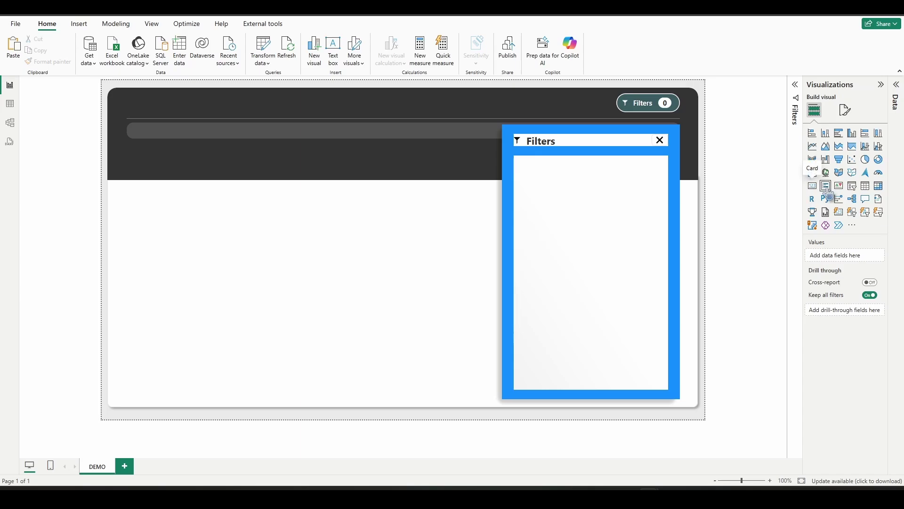
Step: Add a slicer to the page and assign the Month Year field from DIM_Calendar to it
{"action": "left_click", "coordinate": [853, 187]}
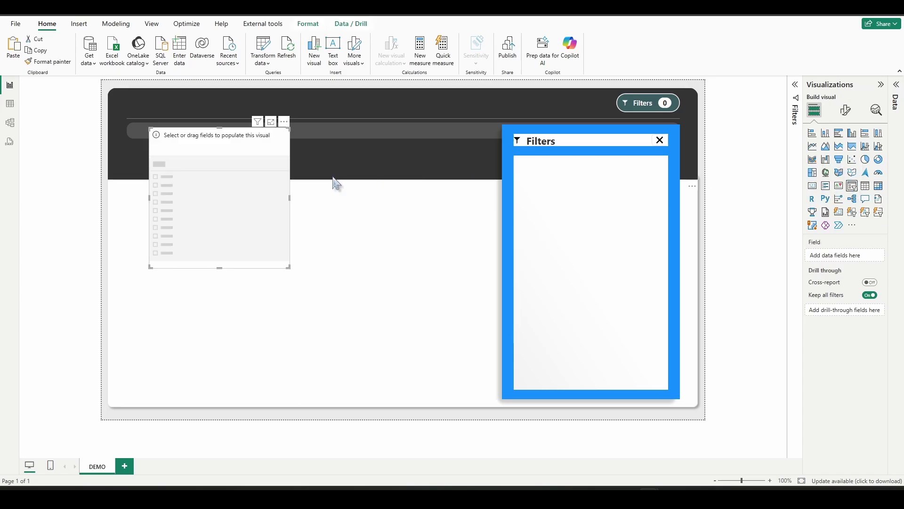
{"action": "left_click", "coordinate": [898, 90]}
{"action": "left_click", "coordinate": [847, 102]}
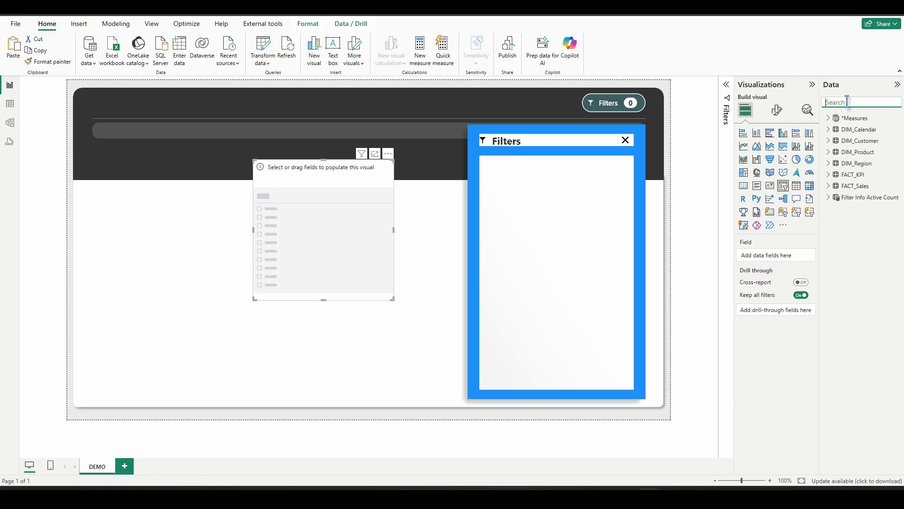
{"action": "type", "text": "month y"}
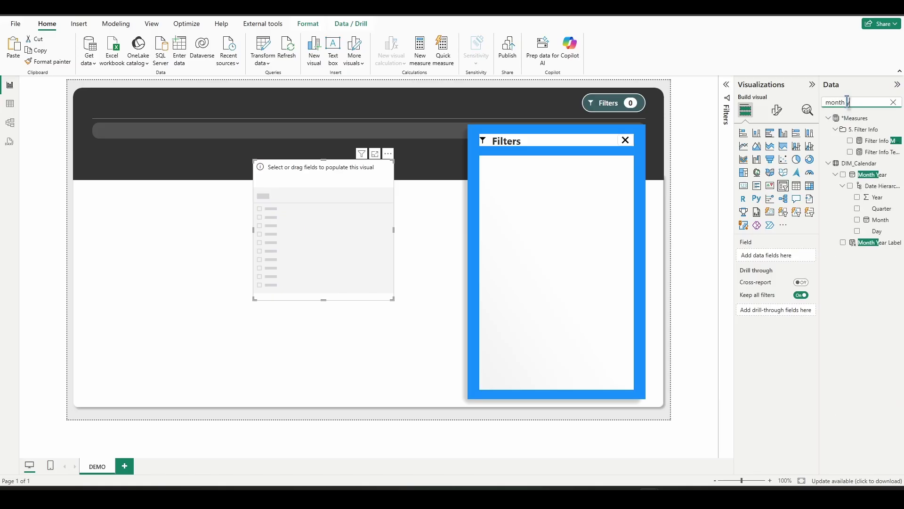
{"action": "left_click_drag", "start_coordinate": [844, 174], "coordinate": [754, 259]}
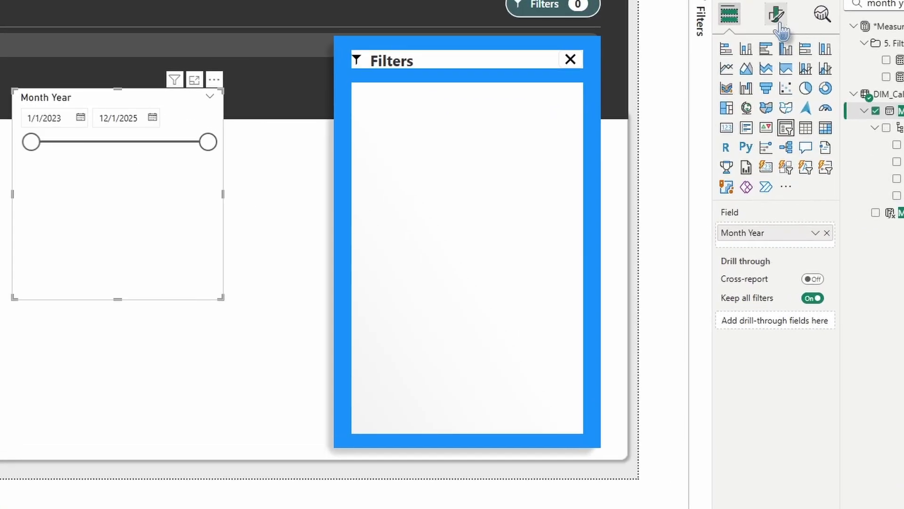
Step: Set the Month Year slicer's height to 80 and its width to 328
{"action": "left_click", "coordinate": [750, 109]}
{"action": "left_click", "coordinate": [777, 79]}
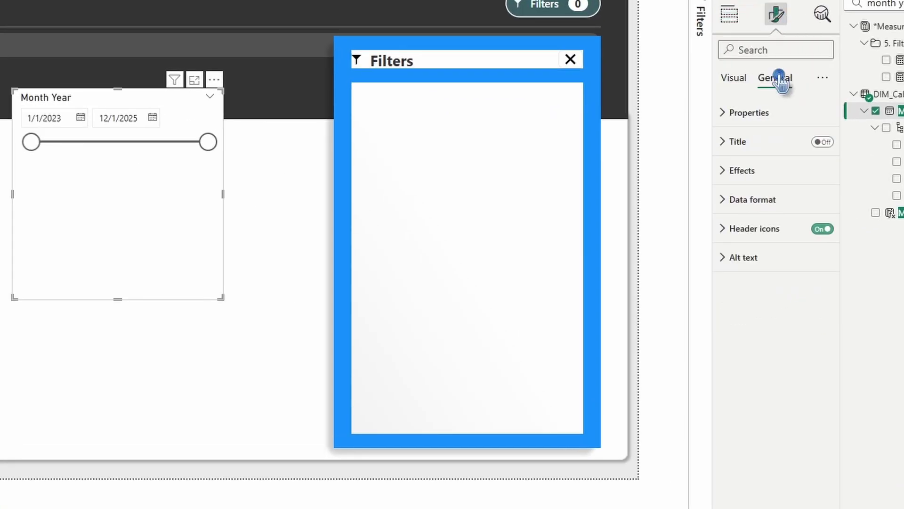
{"action": "left_click", "coordinate": [767, 113]}
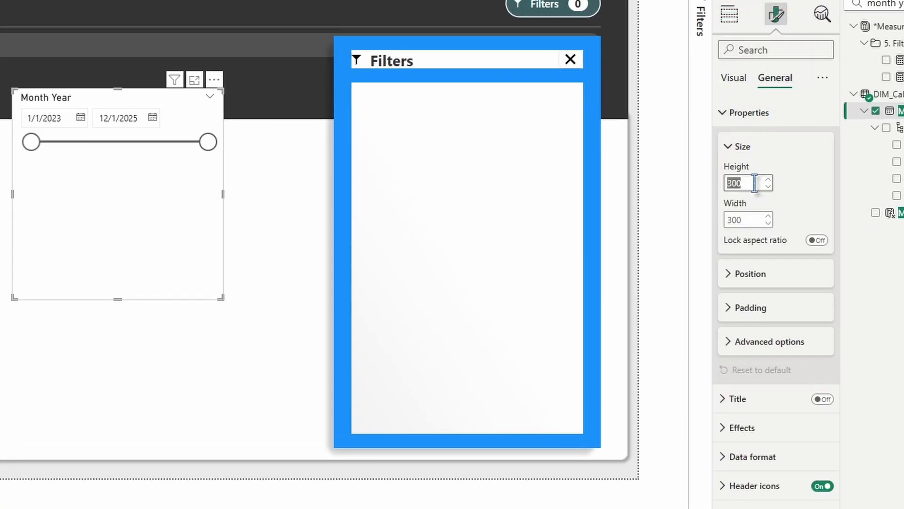
{"action": "type", "text": "80"}
{"action": "key", "text": "Tab"}
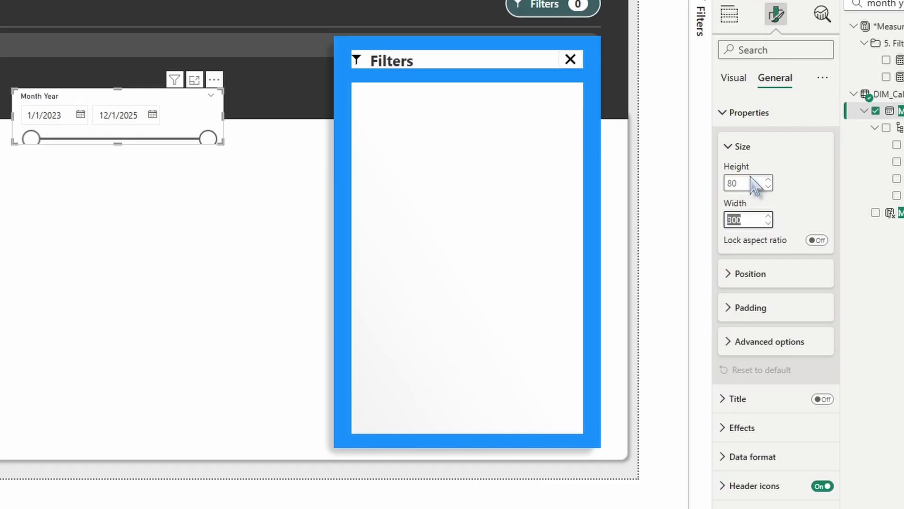
{"action": "type", "text": "328"}
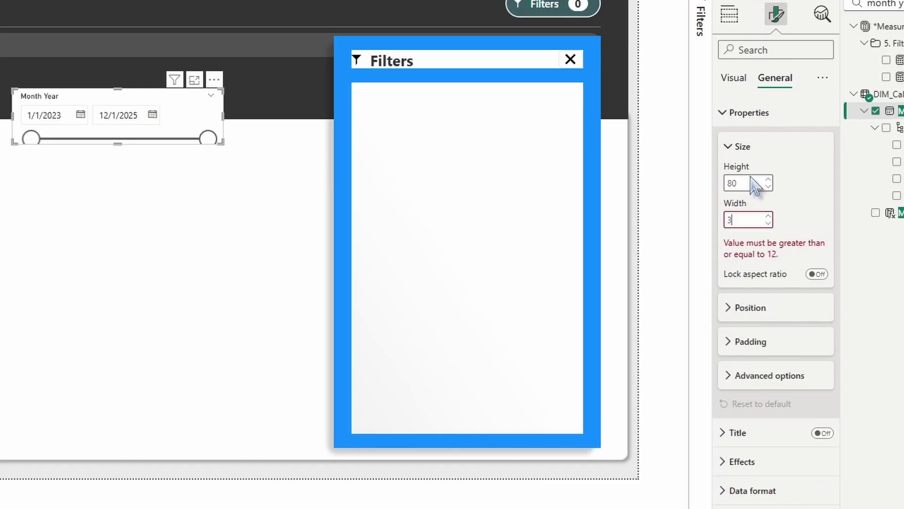
Step: Set the Month Year slicer's padding to 10 px on every side
{"action": "left_click", "coordinate": [753, 309]}
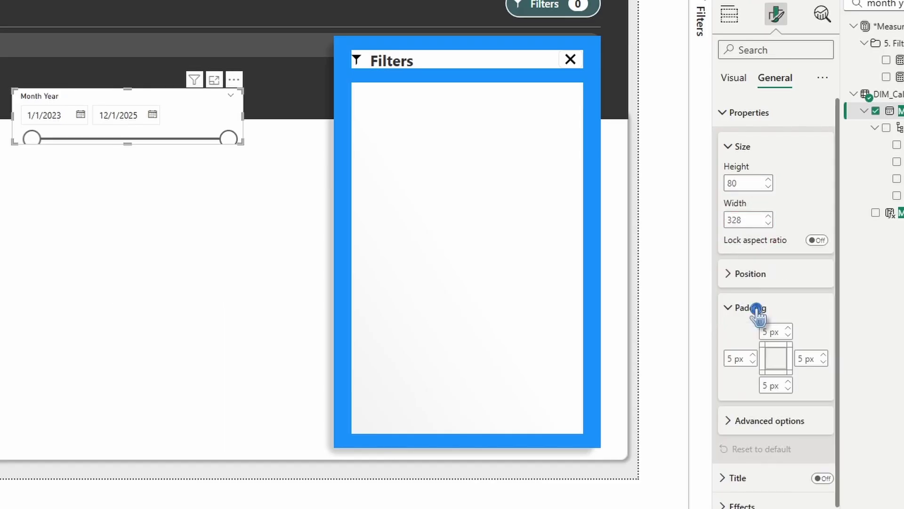
{"action": "left_click", "coordinate": [749, 359]}
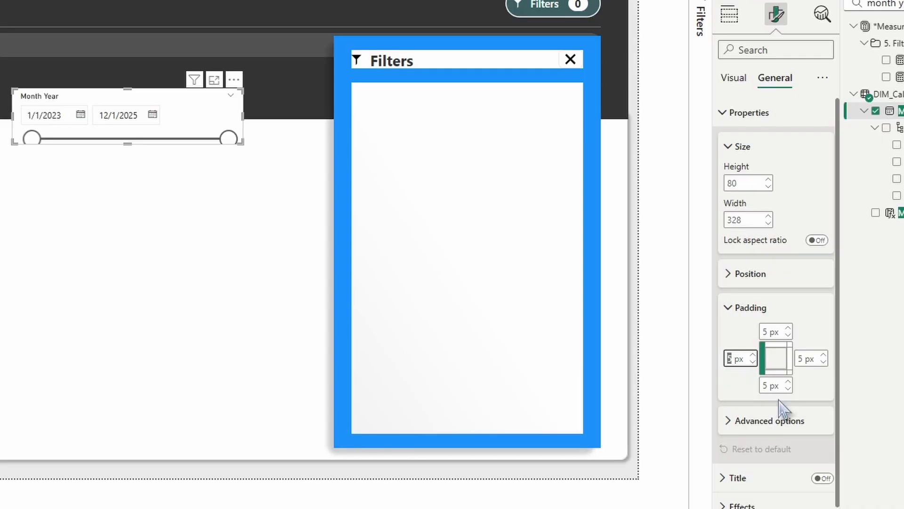
{"action": "type", "text": "10"}
{"action": "left_click", "coordinate": [769, 330]}
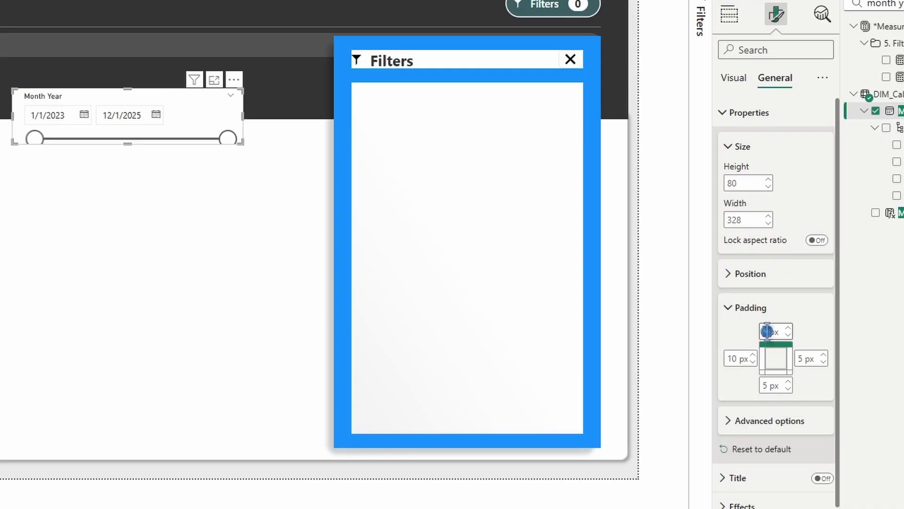
{"action": "type", "text": "10"}
{"action": "left_click", "coordinate": [799, 358]}
{"action": "type", "text": "10"}
Step: Turn off the background effect of the Month Year slicer
{"action": "scroll", "coordinate": [822, 372], "scroll_direction": "down", "scroll_amount": 1}
{"action": "left_click", "coordinate": [740, 455]}
{"action": "scroll", "coordinate": [790, 428], "scroll_direction": "down", "scroll_amount": 5}
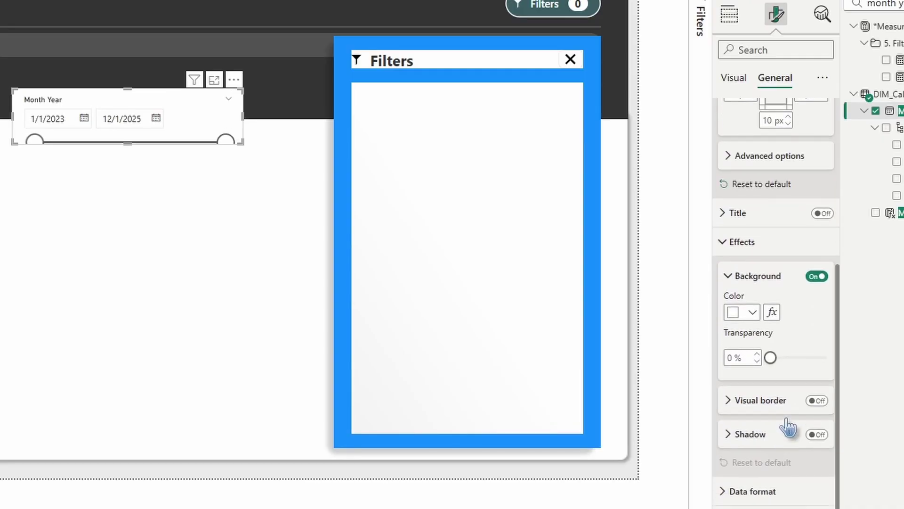
{"action": "left_click", "coordinate": [816, 277]}
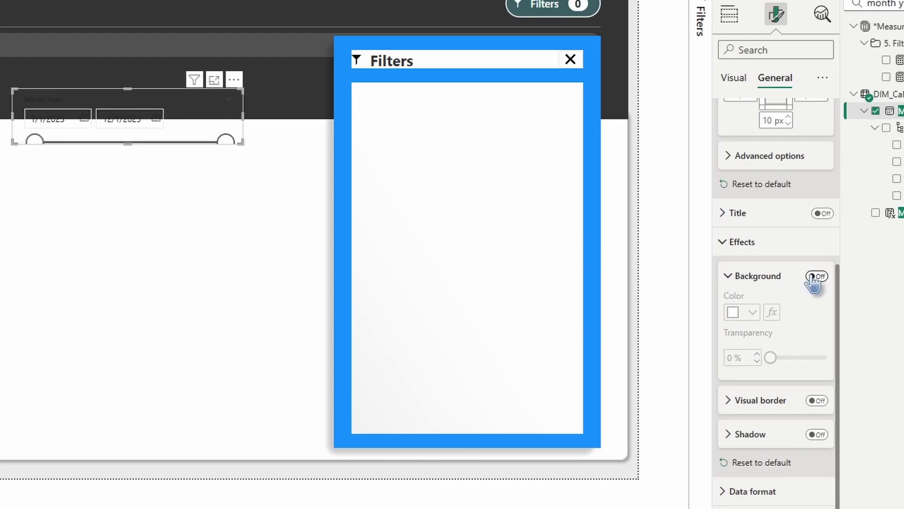
Step: Turn on the slicer's visual border with colour #F3F2F1 and 15 px rounded corners
{"action": "scroll", "coordinate": [816, 358], "scroll_direction": "down", "scroll_amount": 1}
{"action": "left_click", "coordinate": [817, 392]}
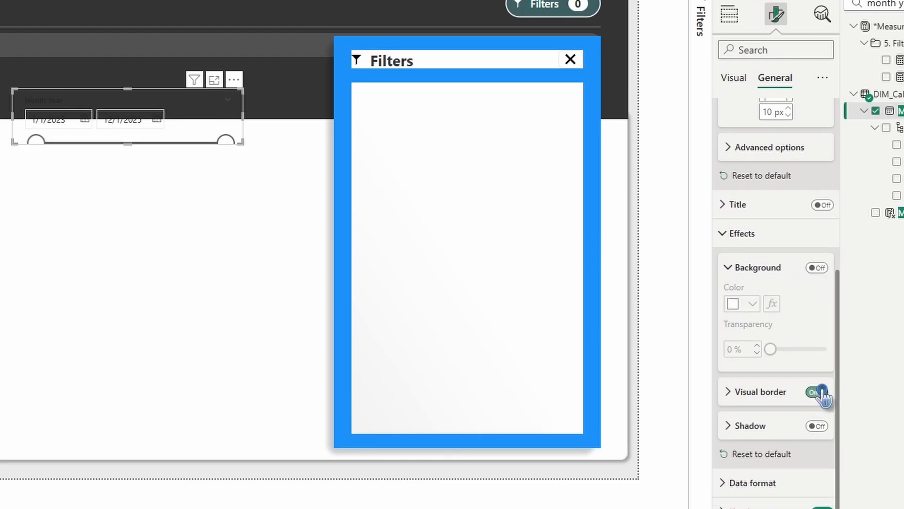
{"action": "left_click", "coordinate": [782, 398]}
{"action": "left_click", "coordinate": [753, 428]}
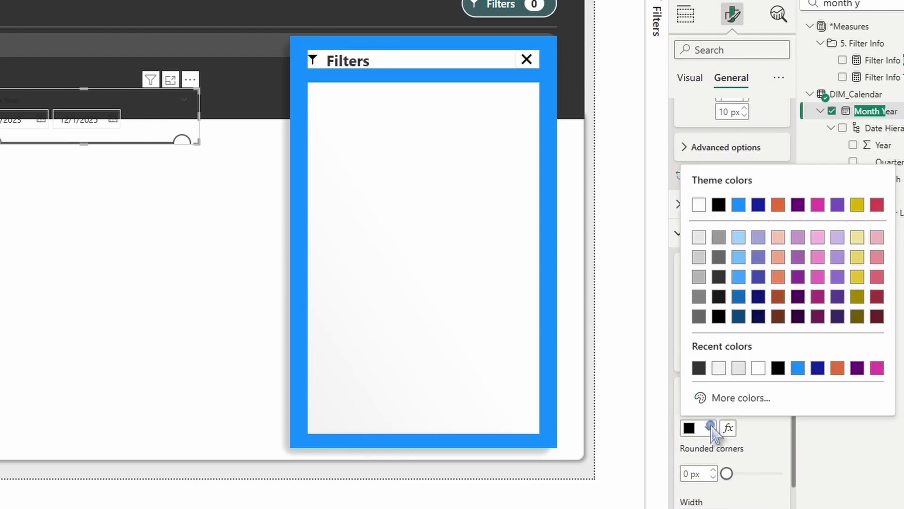
{"action": "left_click", "coordinate": [777, 402]}
{"action": "type", "text": "#F3F2F1"}
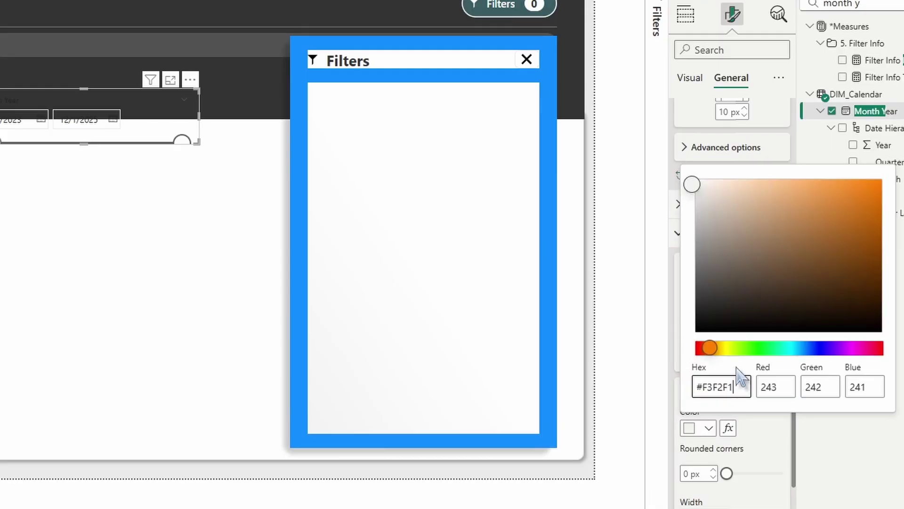
{"action": "left_click", "coordinate": [765, 443]}
{"action": "double_click", "coordinate": [686, 473]}
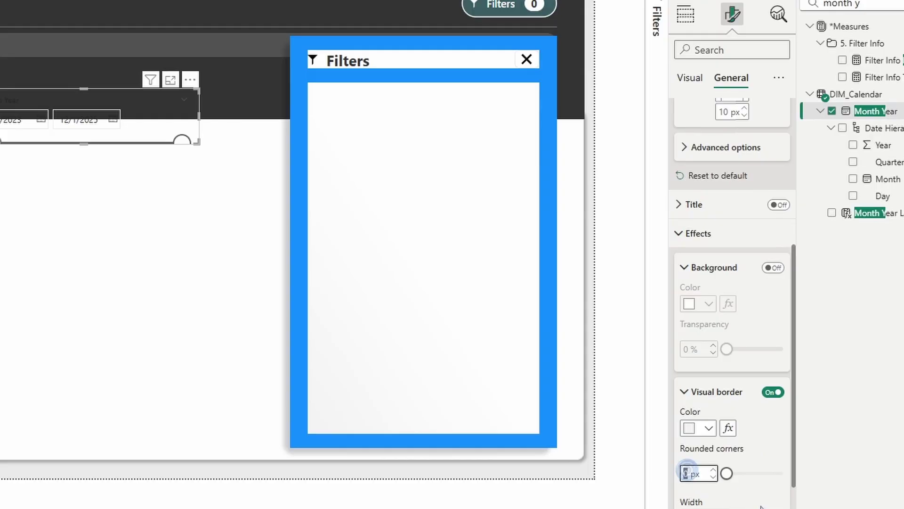
{"action": "type", "text": "15"}
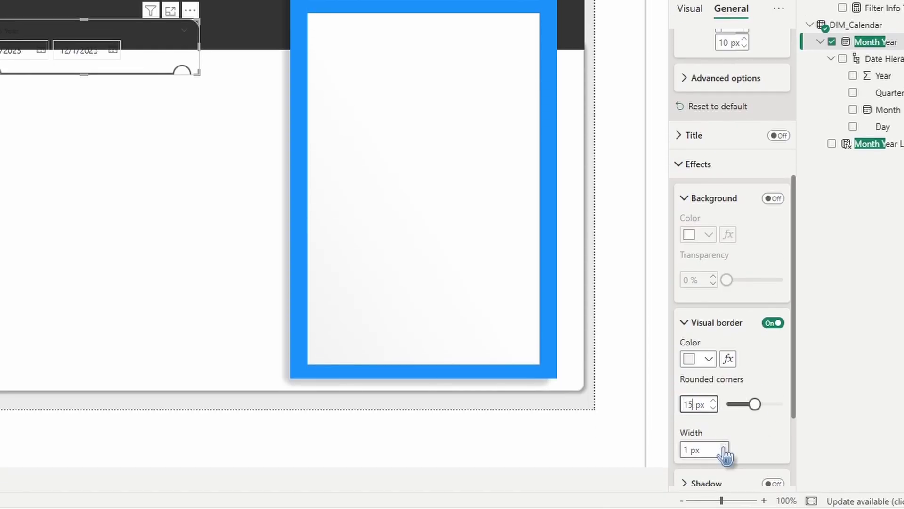
{"action": "left_click", "coordinate": [745, 441]}
Step: Change the slicer style to Dropdown and move the slicer into the filter pane below the Filters heading, between the side guide bars
{"action": "left_click", "coordinate": [692, 10]}
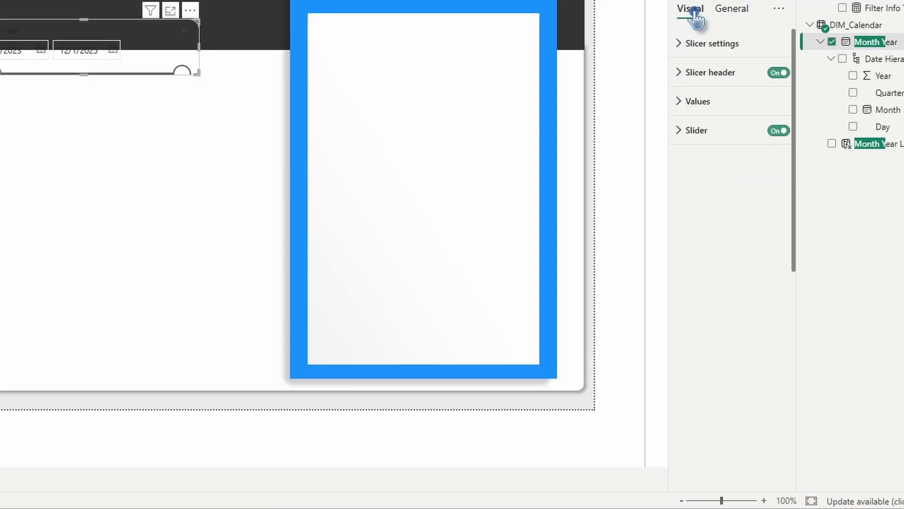
{"action": "left_click", "coordinate": [718, 47]}
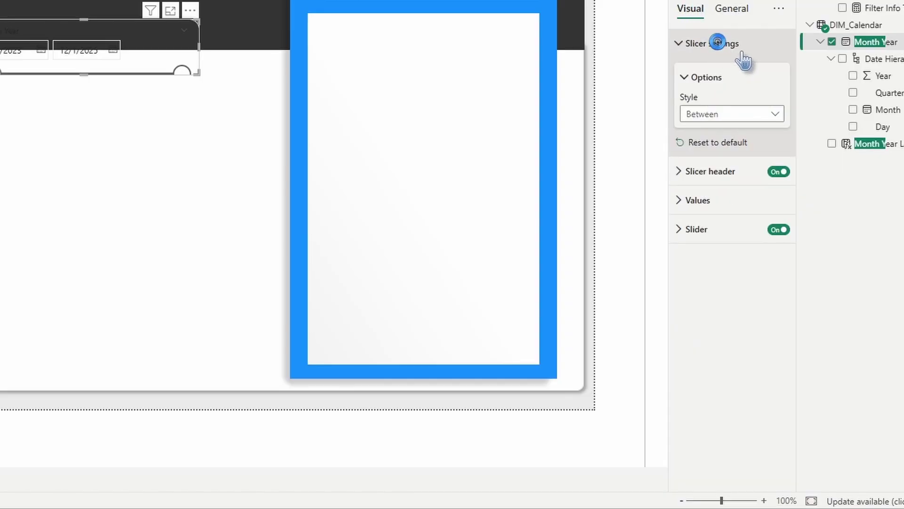
{"action": "left_click", "coordinate": [728, 116]}
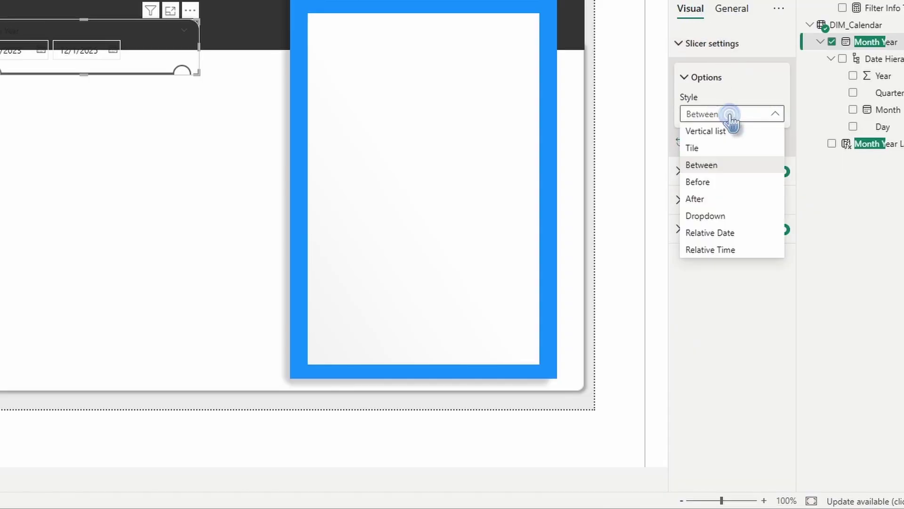
{"action": "left_click", "coordinate": [719, 216]}
{"action": "left_click_drag", "start_coordinate": [19, 45], "coordinate": [358, 73]}
Step: Check the slicer's selection options and change its header title text to Period
{"action": "left_click", "coordinate": [738, 150]}
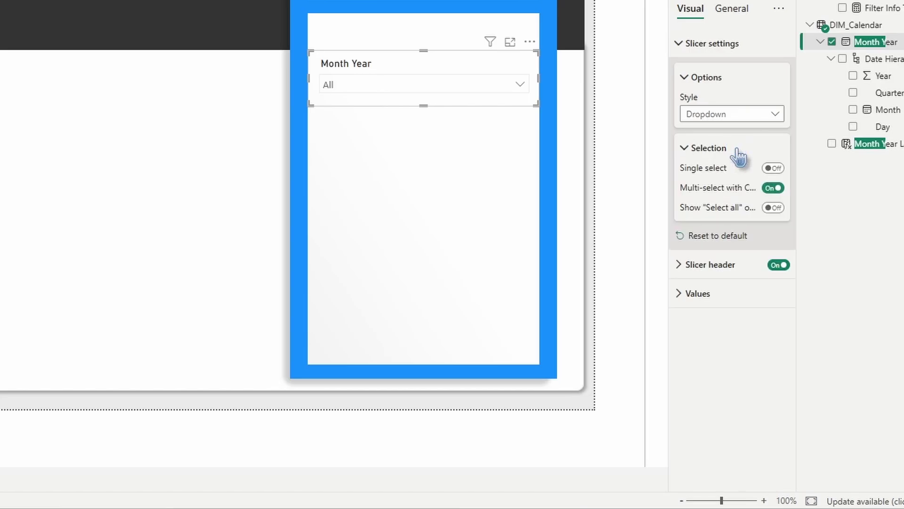
{"action": "mouse_move", "coordinate": [735, 188]}
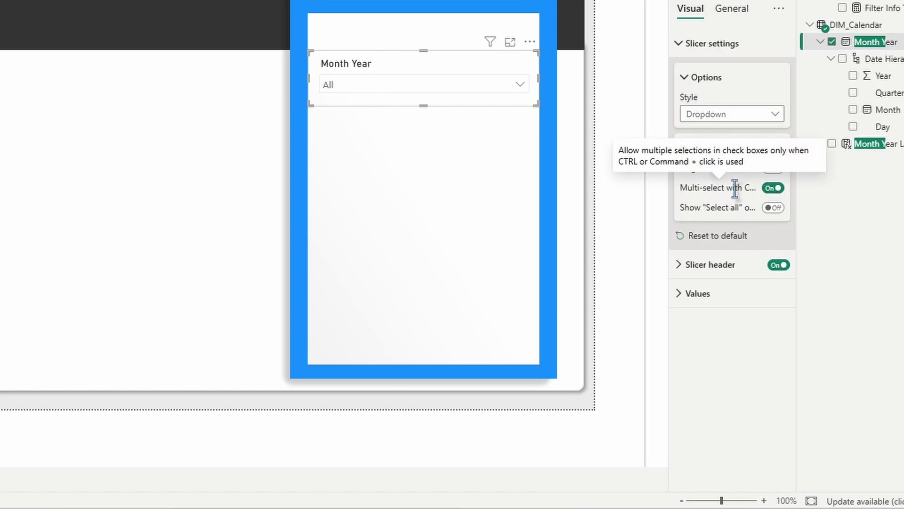
{"action": "left_click", "coordinate": [712, 264]}
{"action": "scroll", "coordinate": [713, 264], "scroll_direction": "down", "scroll_amount": 3}
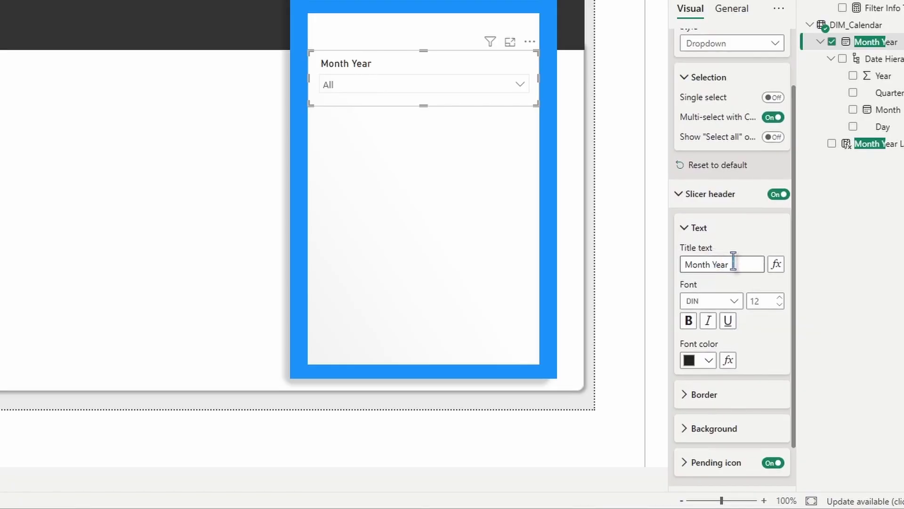
{"action": "triple_click", "coordinate": [733, 264]}
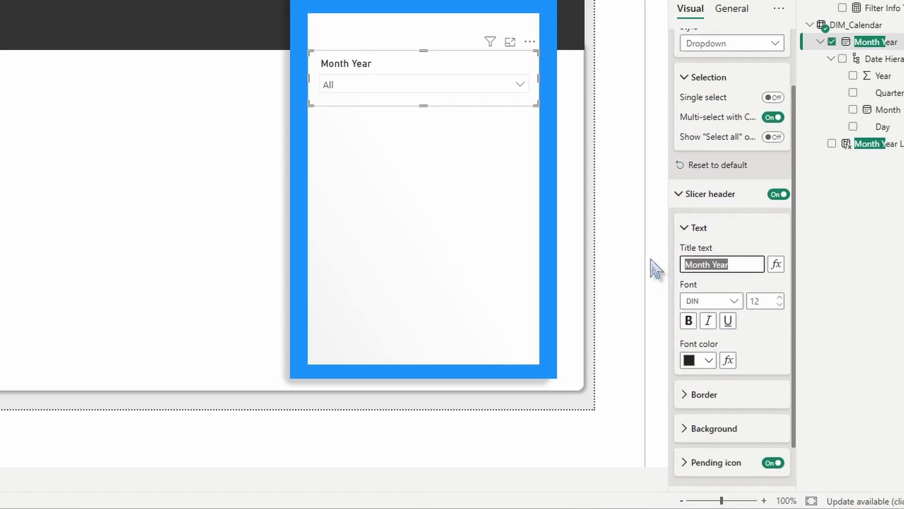
{"action": "type", "text": "Period"}
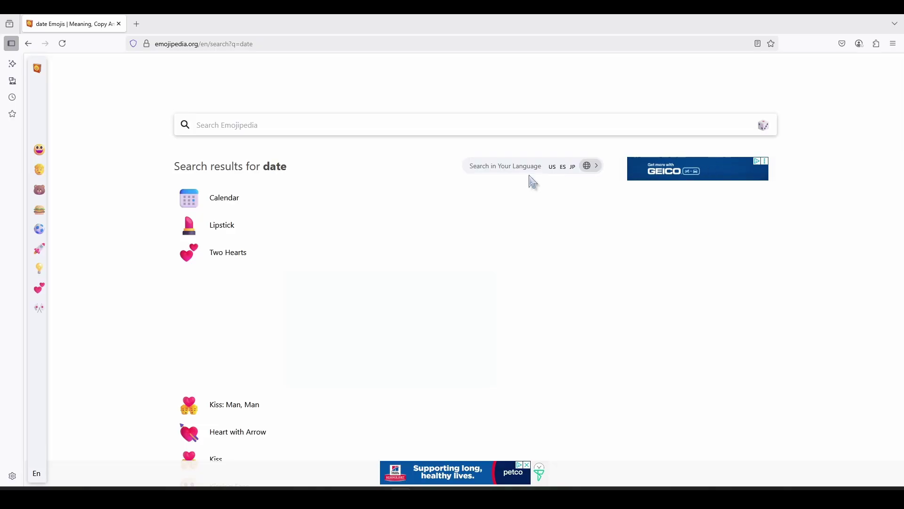
Step: Switch to Emojipedia, search for "date" and copy the Calendar emoji for use in front of Period in the slicer title
{"action": "left_click", "coordinate": [220, 125]}
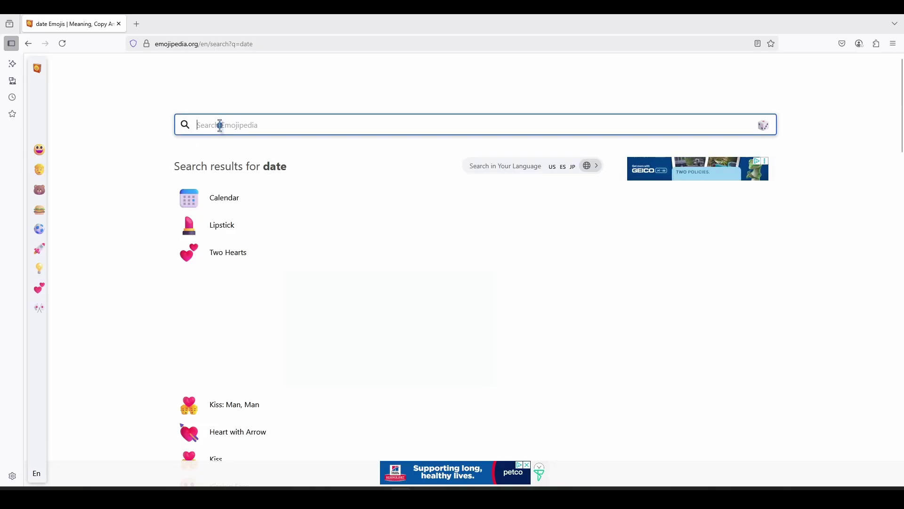
{"action": "type", "text": "date"}
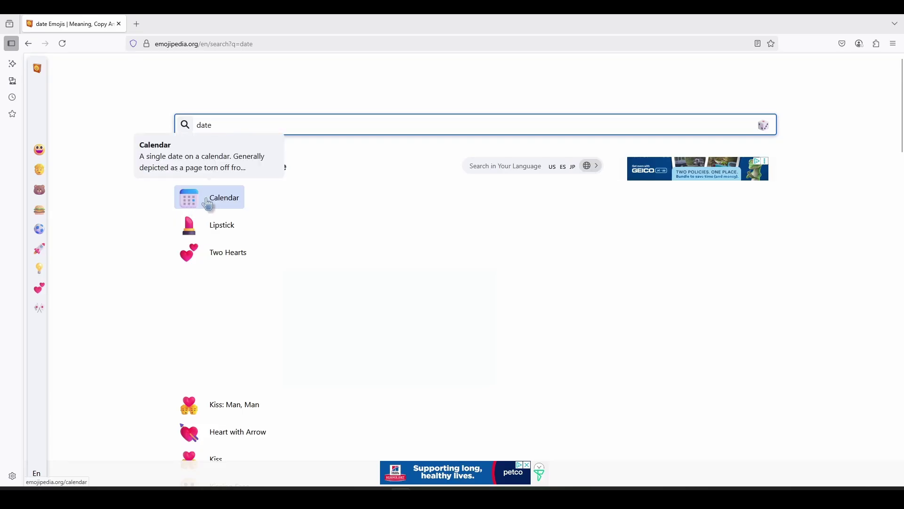
{"action": "left_click", "coordinate": [219, 204]}
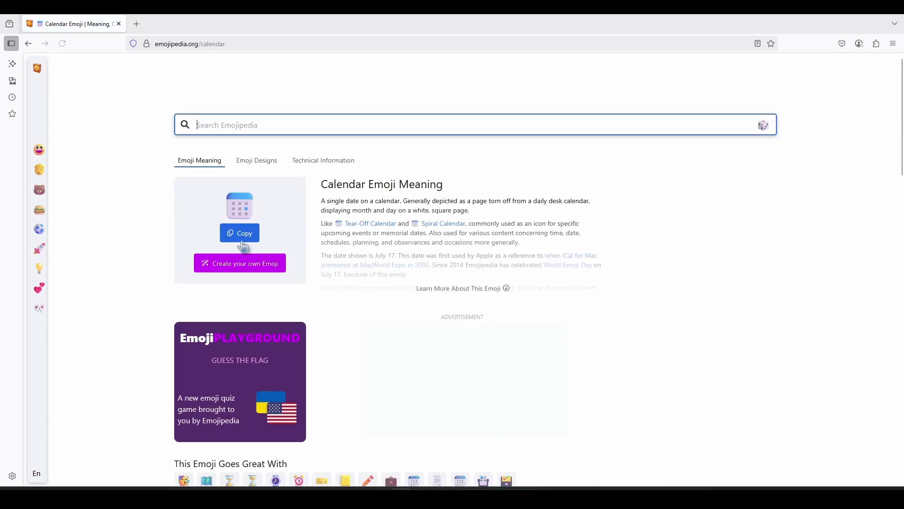
{"action": "left_click", "coordinate": [241, 234]}
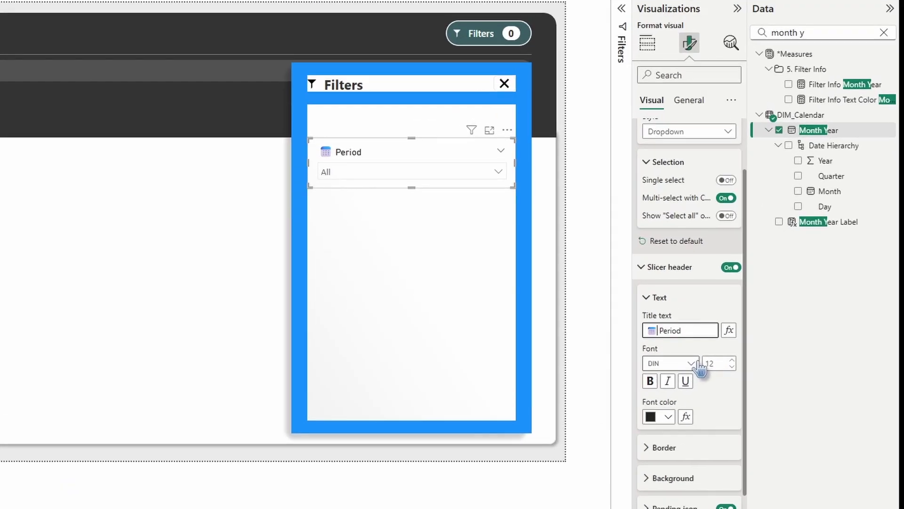
Step: Format the slicer header text in a heavier Segoe UI variant at size 10 with colour #333333
{"action": "left_click", "coordinate": [753, 347]}
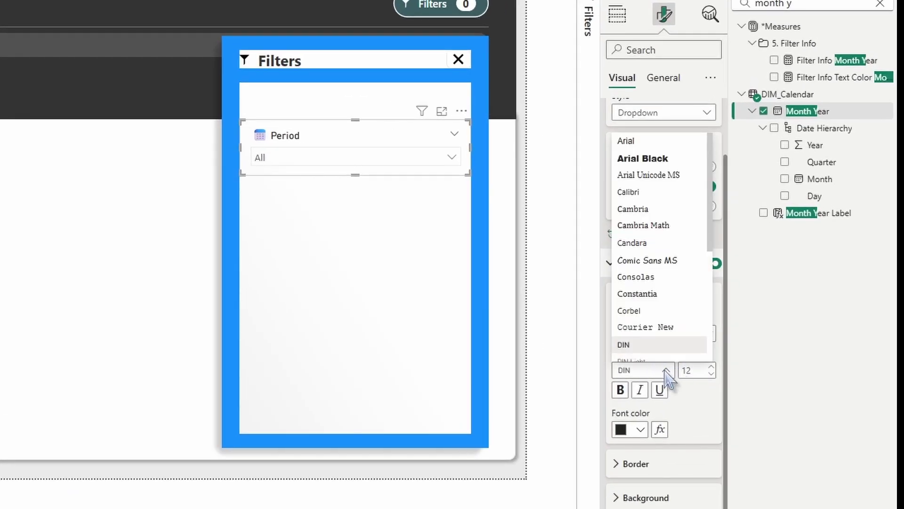
{"action": "scroll", "coordinate": [666, 262], "scroll_direction": "down", "scroll_amount": 3}
{"action": "left_click", "coordinate": [668, 253]}
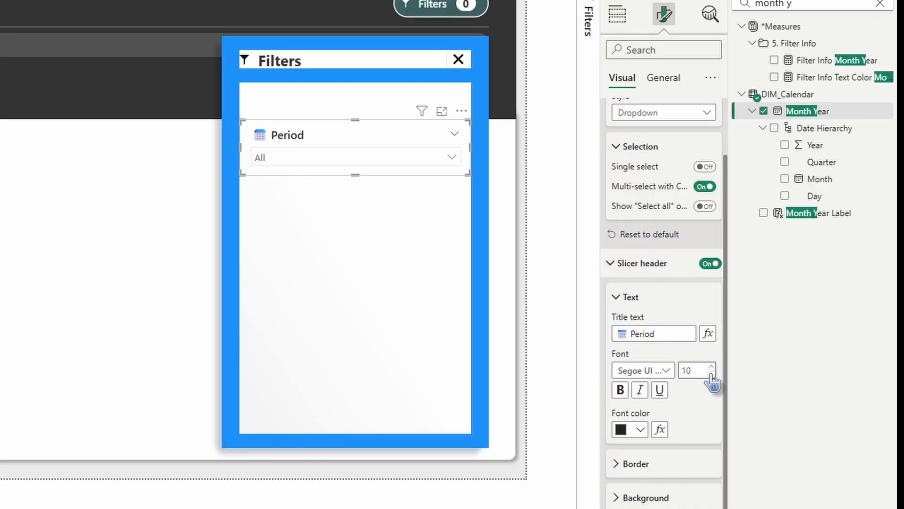
{"action": "left_click", "coordinate": [641, 429]}
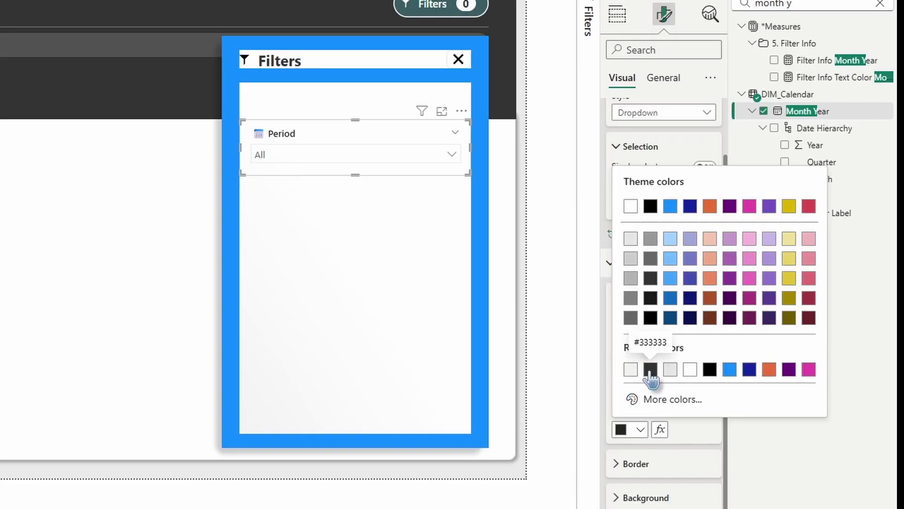
{"action": "left_click", "coordinate": [651, 371]}
Step: Set the slicer values' font size to 9 and their font colour to #333333
{"action": "scroll", "coordinate": [655, 374], "scroll_direction": "down", "scroll_amount": 2}
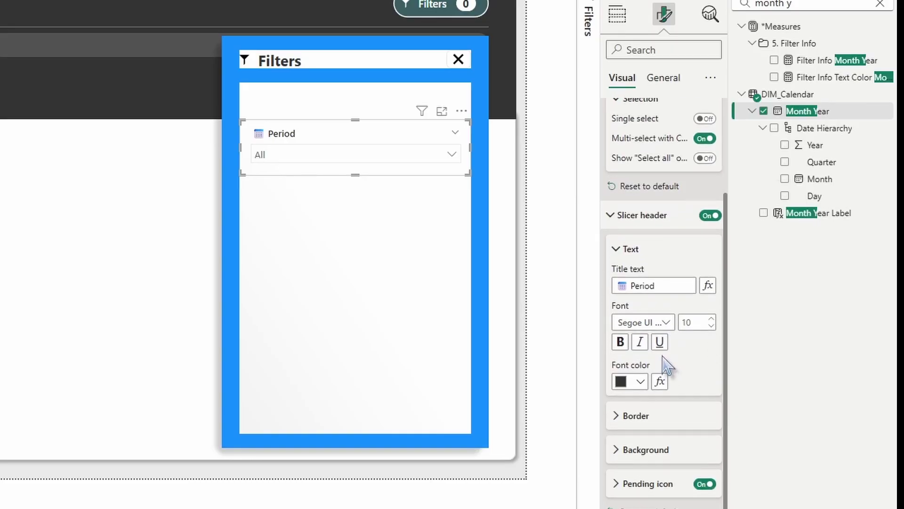
{"action": "scroll", "coordinate": [659, 424], "scroll_direction": "down", "scroll_amount": 5}
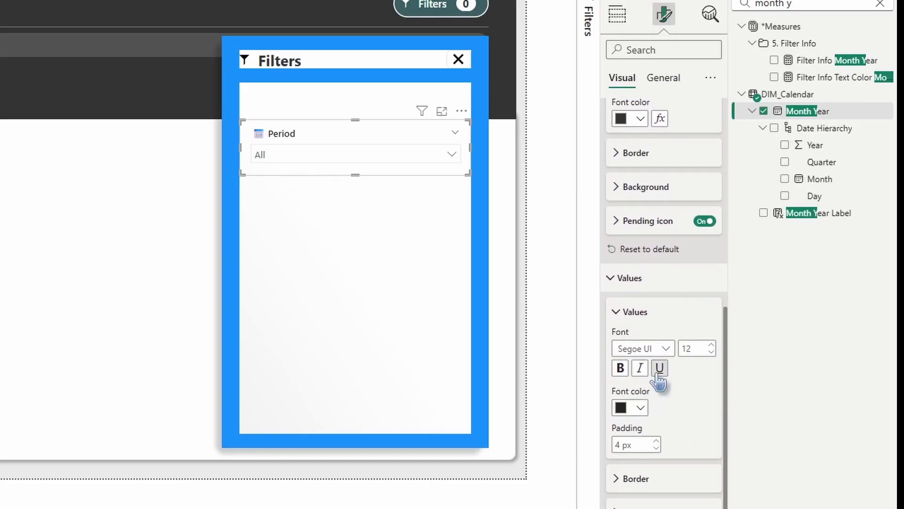
{"action": "left_click", "coordinate": [711, 352]}
{"action": "left_click", "coordinate": [711, 352]}
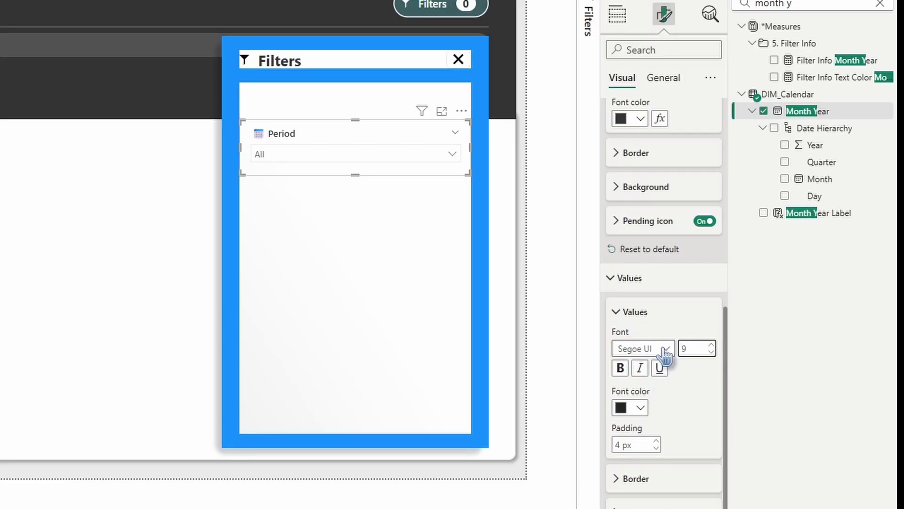
{"action": "left_click", "coordinate": [639, 408]}
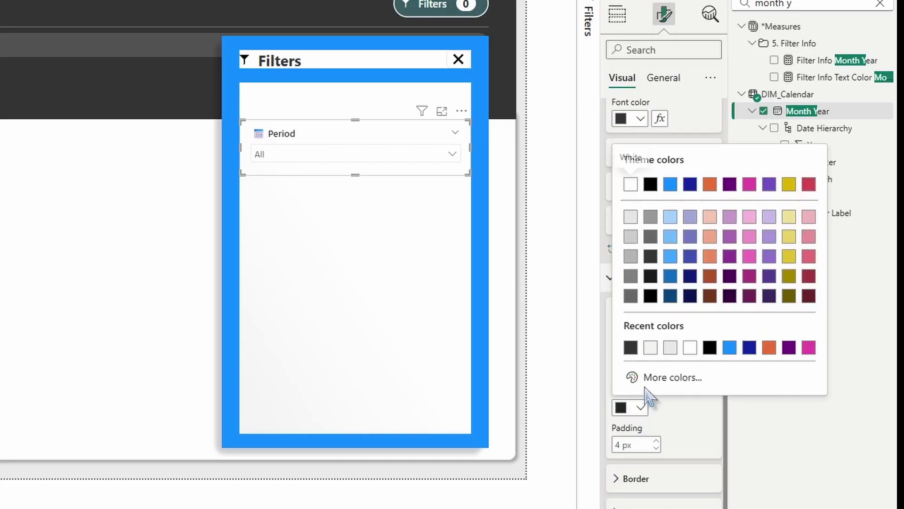
{"action": "left_click", "coordinate": [631, 348]}
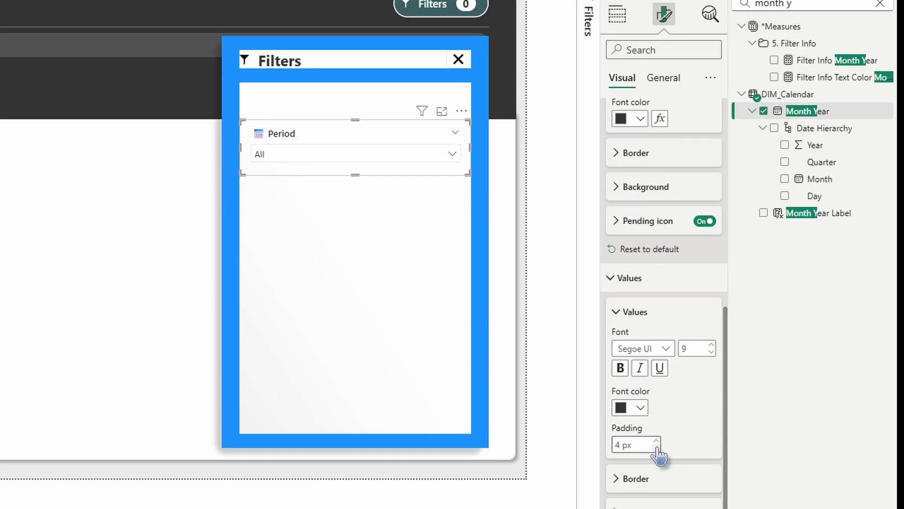
Step: Set the slicer values' padding to 3 px, comparing the month list's spacing with 4 px in the expanded dropdown
{"action": "left_click", "coordinate": [656, 445]}
{"action": "left_click", "coordinate": [410, 156]}
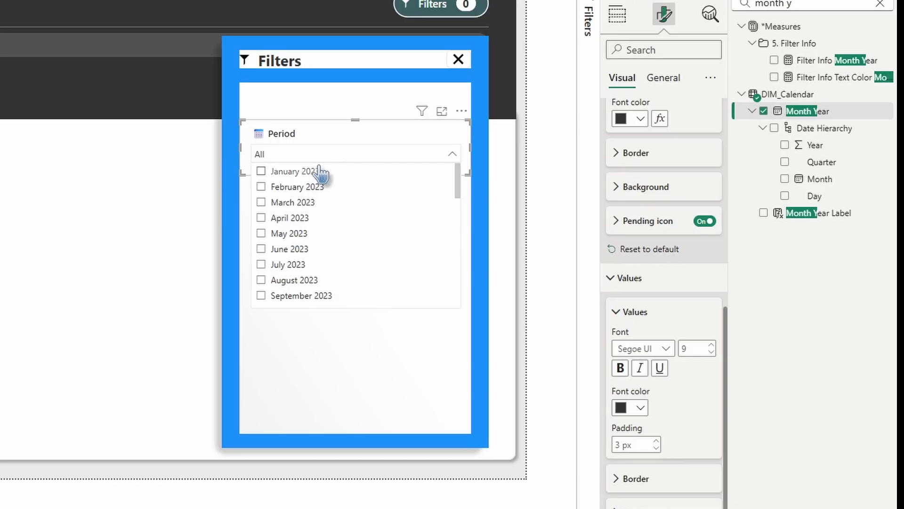
{"action": "left_click", "coordinate": [447, 156]}
{"action": "left_click", "coordinate": [440, 155]}
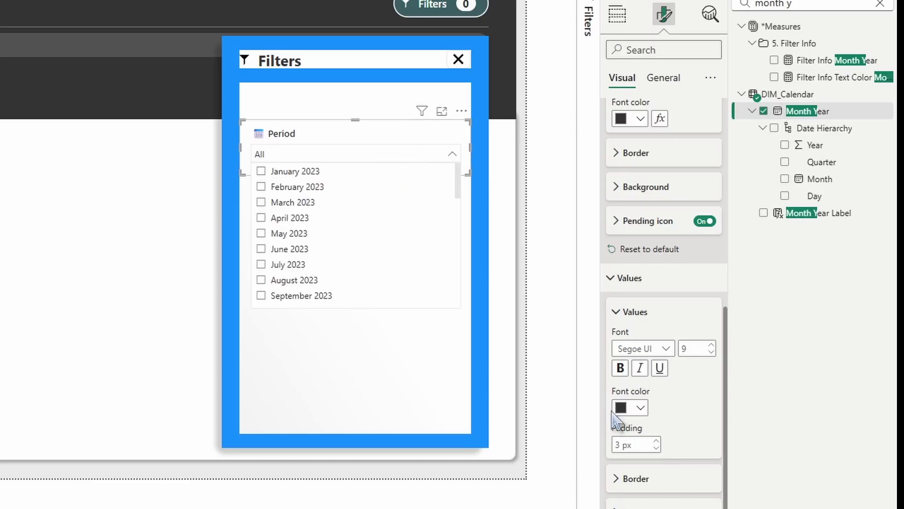
{"action": "left_click", "coordinate": [656, 441]}
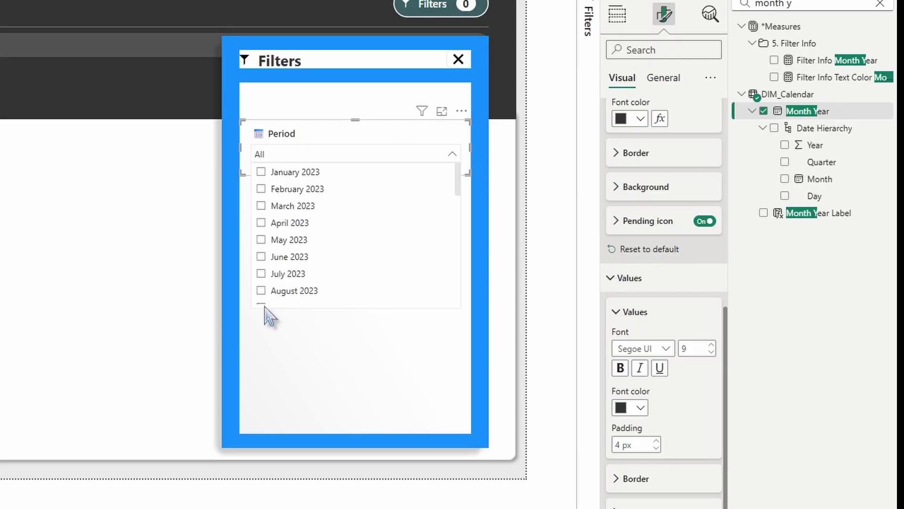
{"action": "left_click", "coordinate": [656, 448]}
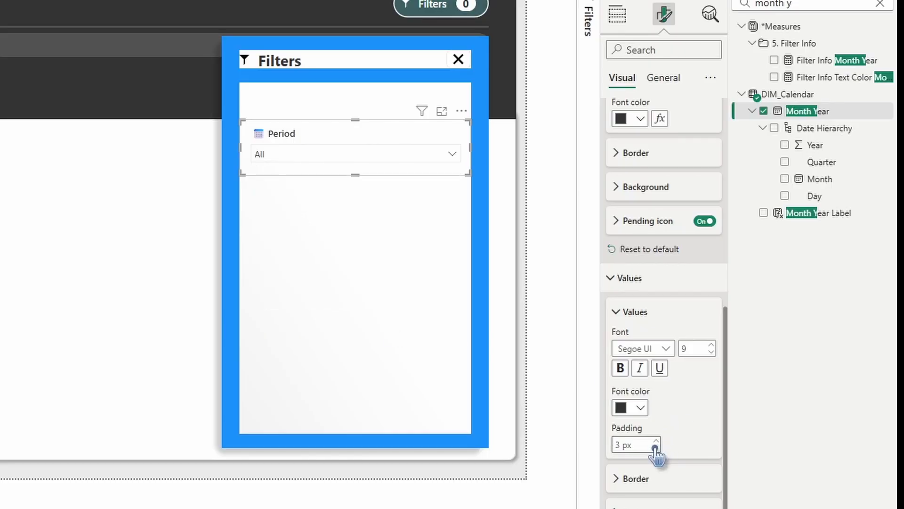
{"action": "left_click", "coordinate": [292, 153]}
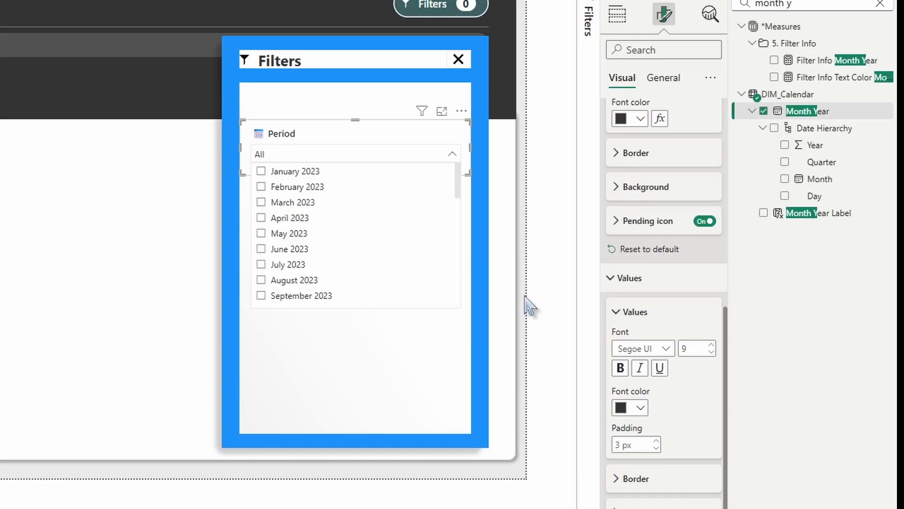
Step: Move the Period slicer up against the horizontal guide bar beneath the Filters heading, centred between the side guide bars
{"action": "left_click", "coordinate": [318, 138]}
{"action": "left_click_drag", "start_coordinate": [313, 129], "coordinate": [316, 101]}
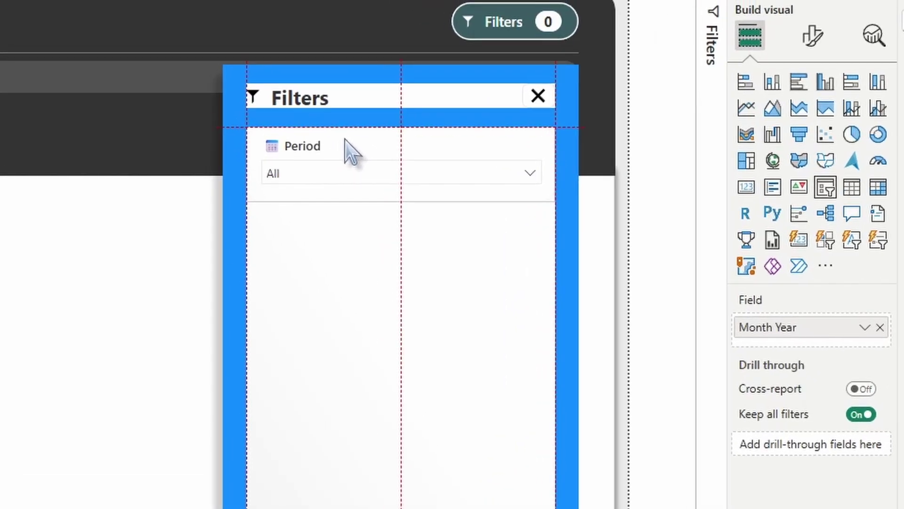
{"action": "mouse_move", "coordinate": [351, 151]}
{"action": "left_mouse_down"}
{"action": "mouse_move", "coordinate": [353, 137]}
{"action": "mouse_move", "coordinate": [353, 152]}
{"action": "left_mouse_up"}
Step: Move the horizontal guide bar directly below the Period slicer and align it with the vertical guide bar's outer edge
{"action": "left_click", "coordinate": [341, 118]}
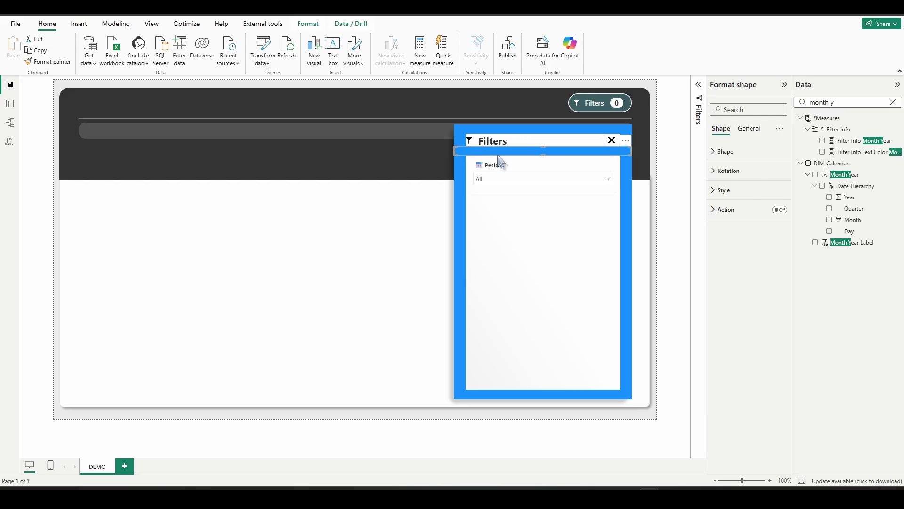
{"action": "left_click_drag", "start_coordinate": [509, 153], "coordinate": [507, 200]}
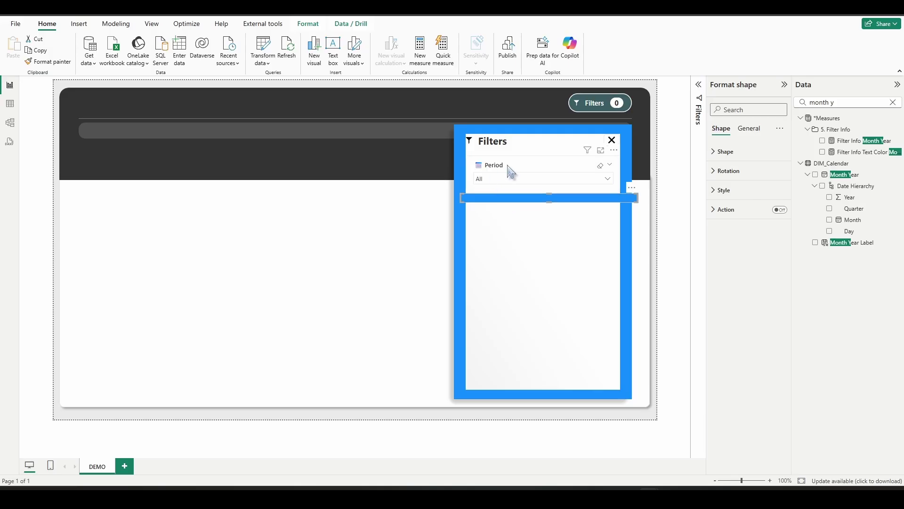
{"action": "left_click", "coordinate": [508, 170]}
{"action": "left_click", "coordinate": [517, 199]}
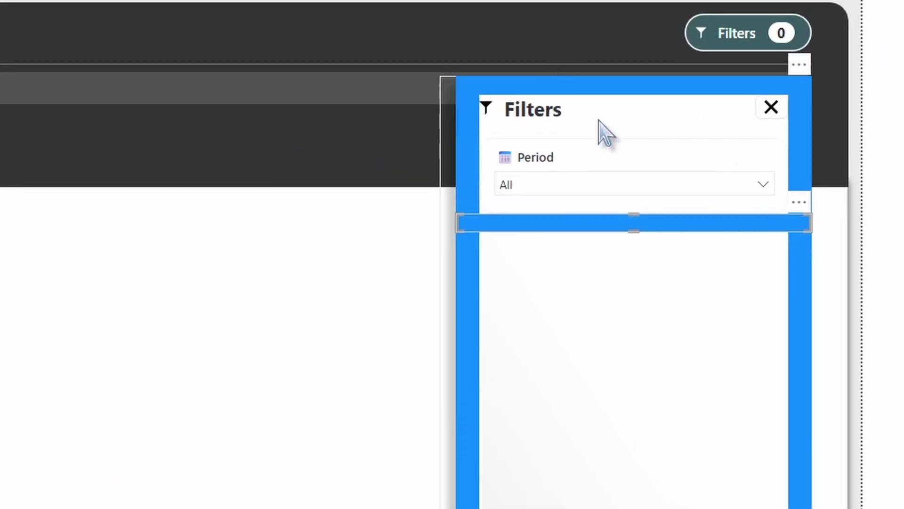
Step: Duplicate the Period slicer beneath the guide bar and convert the copy to a button slicer
{"action": "left_click", "coordinate": [529, 167]}
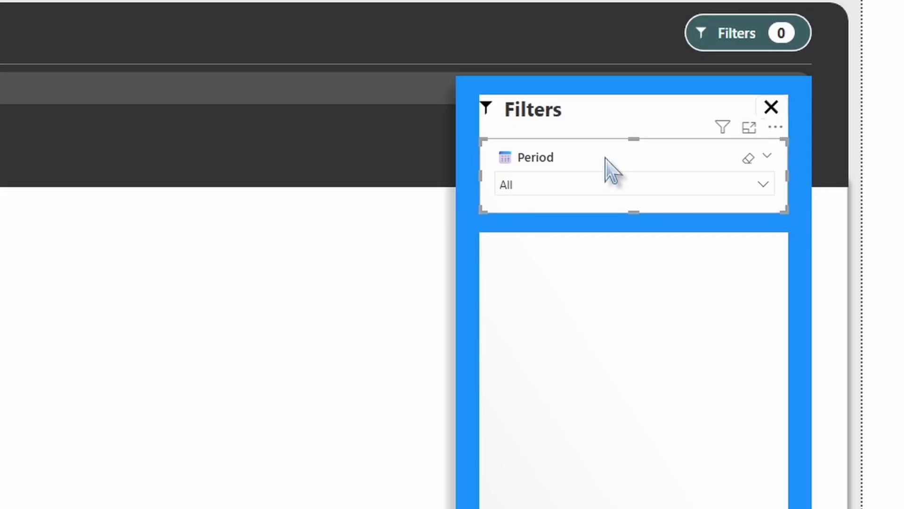
{"action": "left_click_drag", "start_coordinate": [611, 170], "coordinate": [592, 271]}
{"action": "left_click_drag", "start_coordinate": [592, 261], "coordinate": [588, 258]}
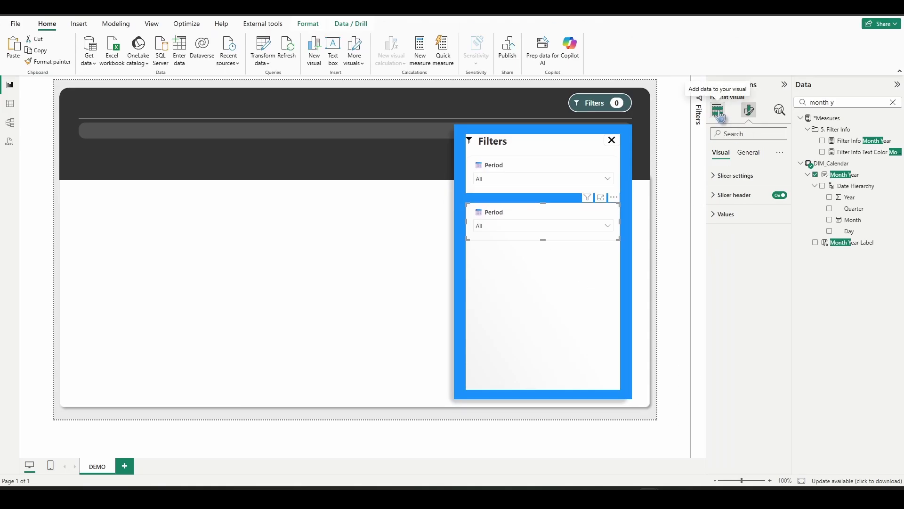
{"action": "left_click", "coordinate": [720, 113]}
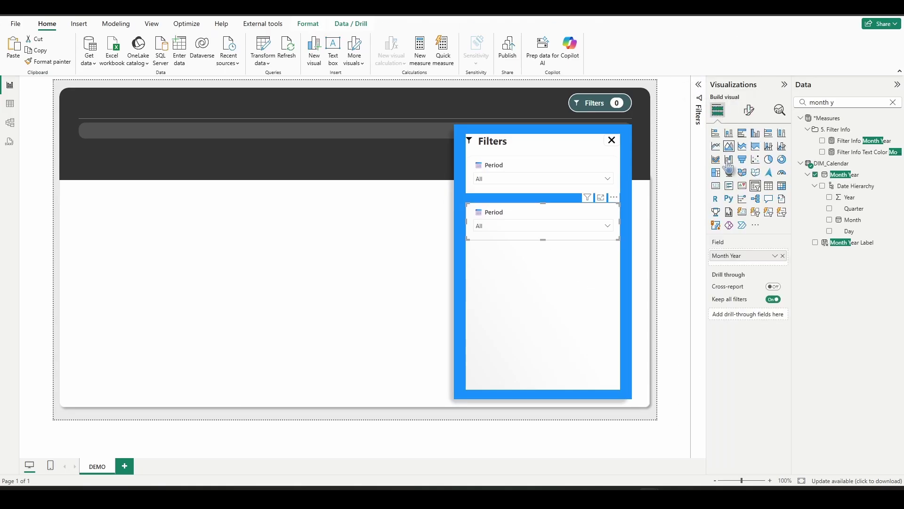
{"action": "left_click", "coordinate": [757, 217]}
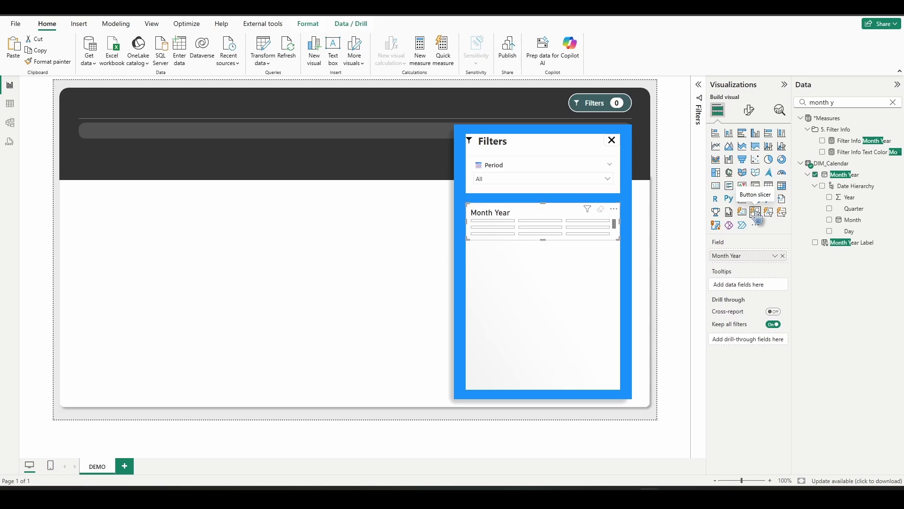
Step: Search the data fields for "categ" and replace the button slicer's Month Year field with Category from DIM_Product
{"action": "left_click_drag", "start_coordinate": [854, 100], "coordinate": [801, 101]}
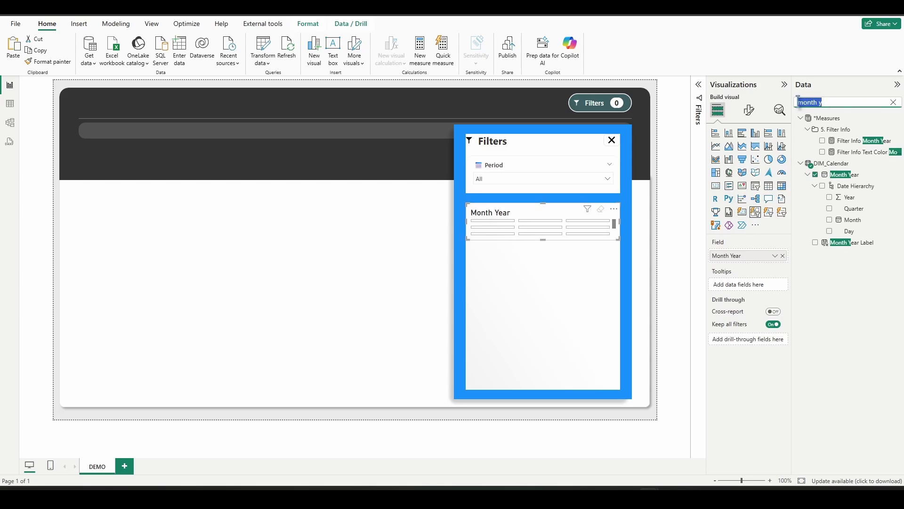
{"action": "key", "text": "BackSpace"}
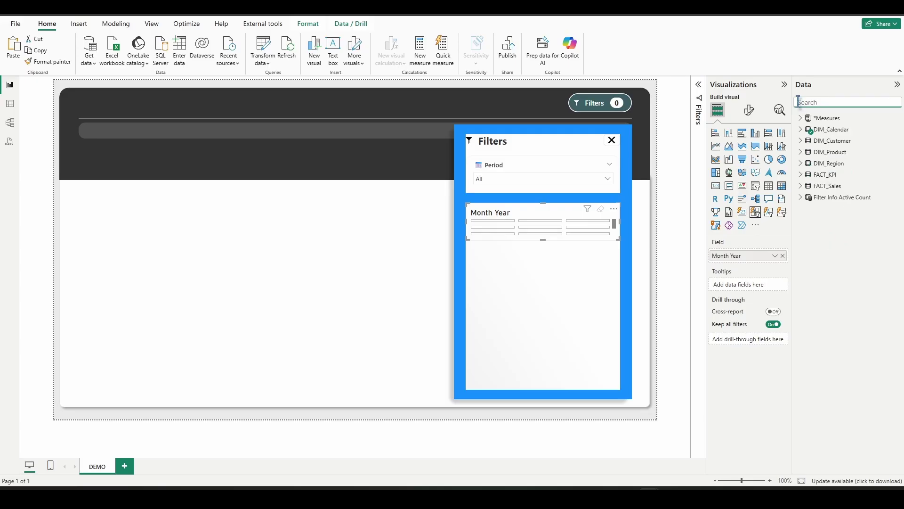
{"action": "type", "text": "c"}
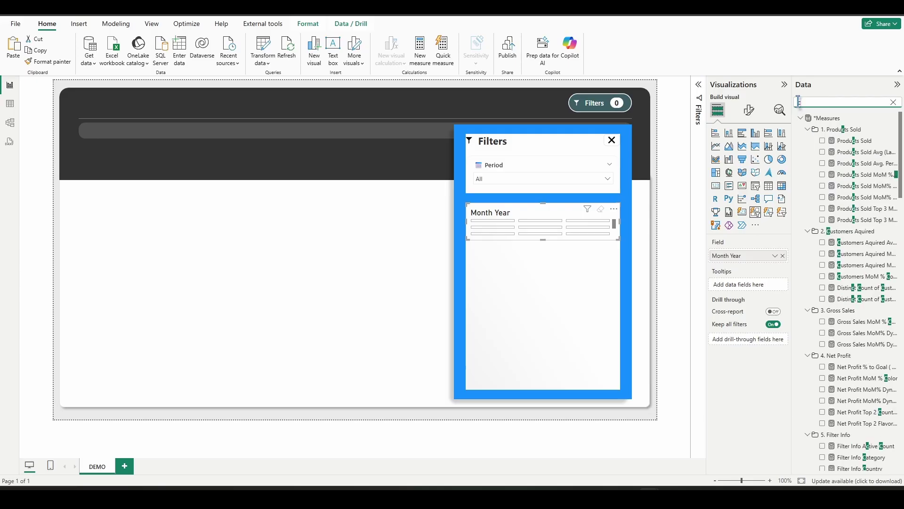
{"action": "type", "text": "ateg"}
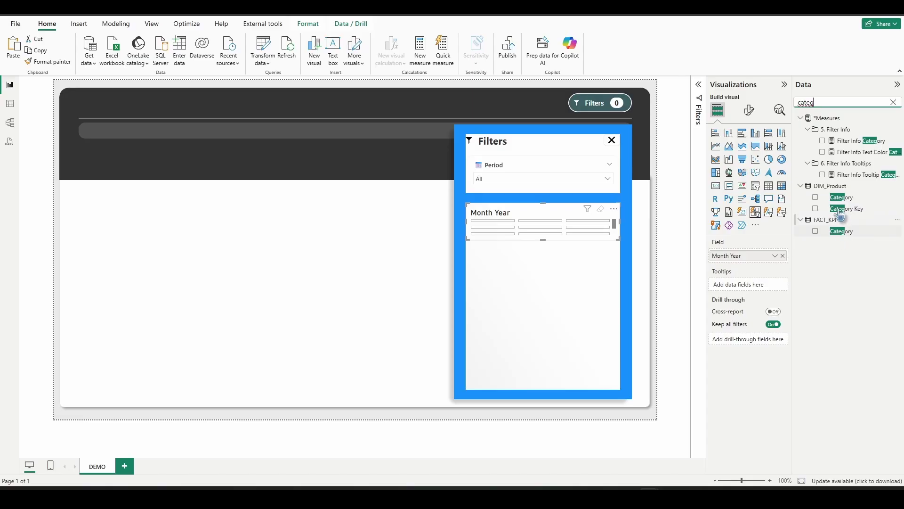
{"action": "left_click_drag", "start_coordinate": [843, 203], "coordinate": [750, 258]}
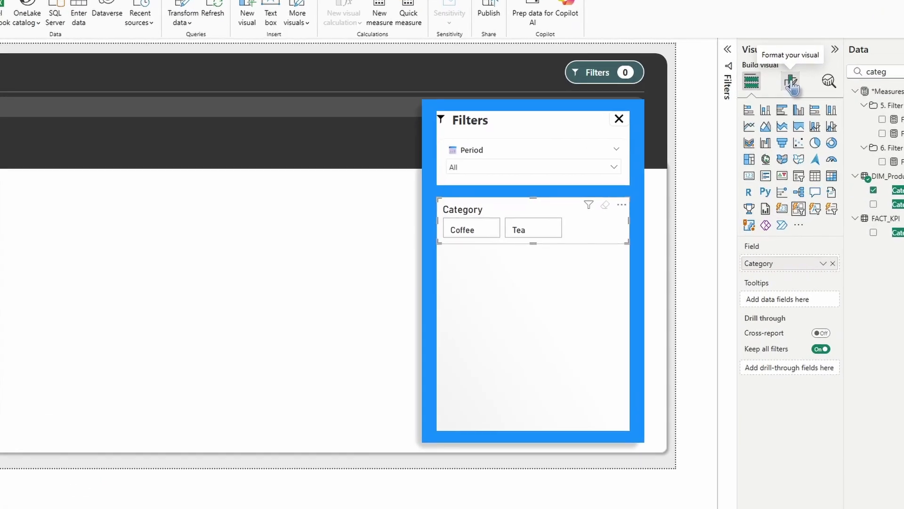
Step: Set the Category button slicer's height to 88
{"action": "left_click", "coordinate": [748, 109]}
{"action": "left_click", "coordinate": [748, 152]}
{"action": "left_click", "coordinate": [844, 153]}
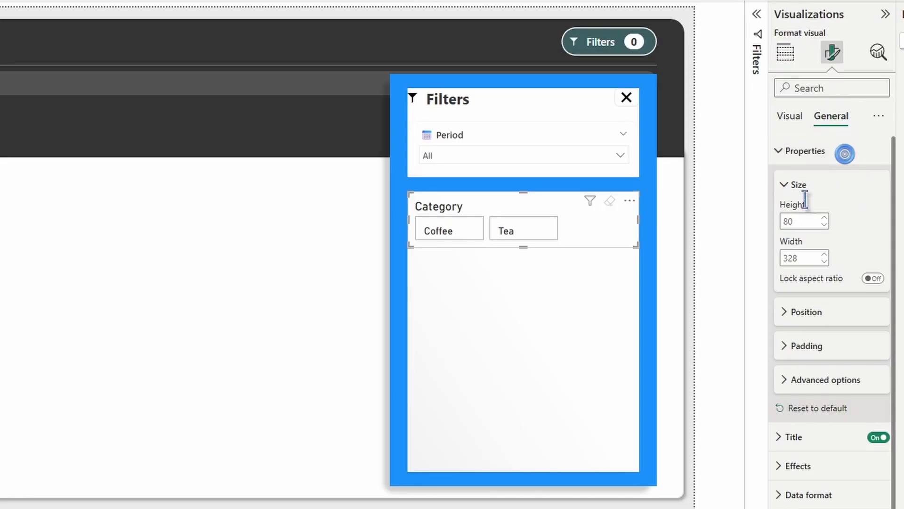
{"action": "double_click", "coordinate": [807, 222]}
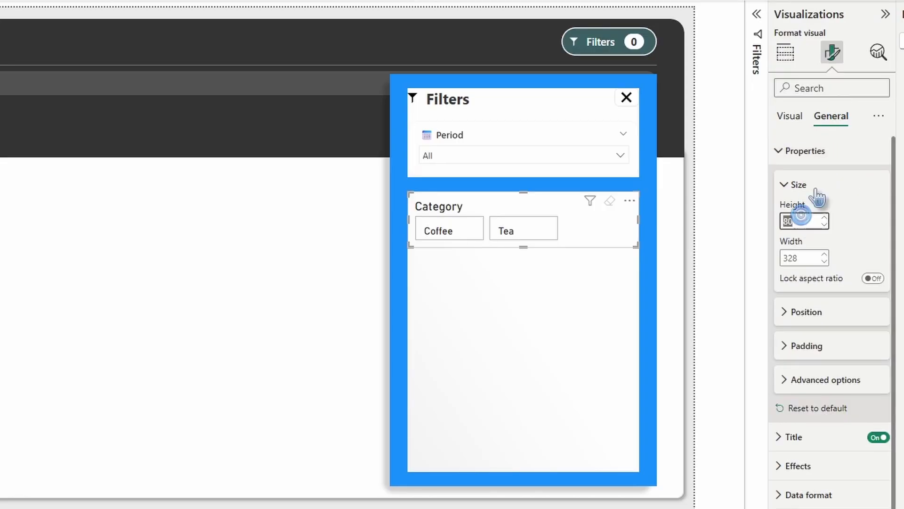
{"action": "type", "text": "88"}
{"action": "key", "text": "Tab"}
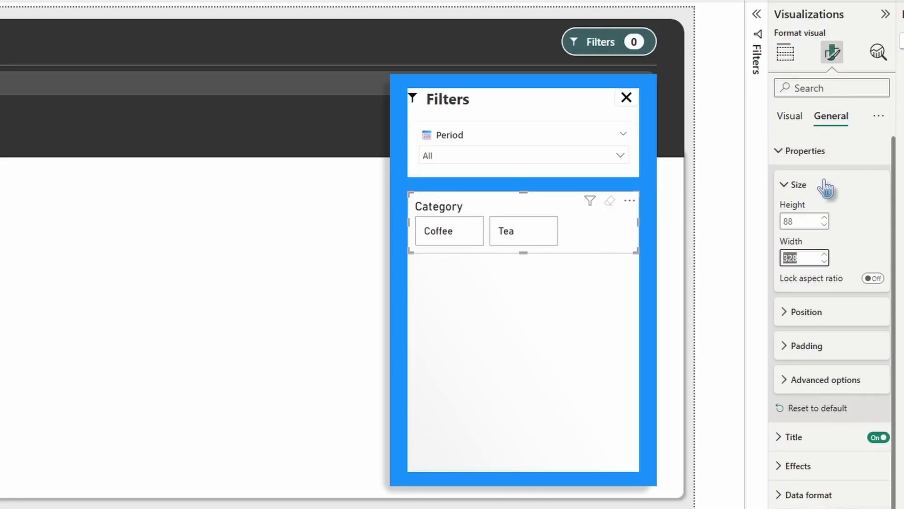
Step: Set the Category slicer's padding to 15 px left, 15 px right and 20 px bottom
{"action": "left_click", "coordinate": [852, 347]}
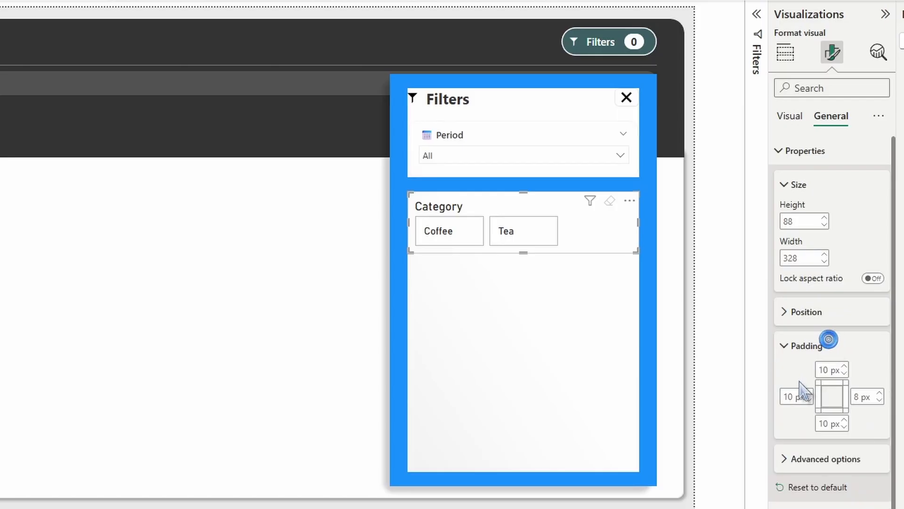
{"action": "double_click", "coordinate": [796, 397]}
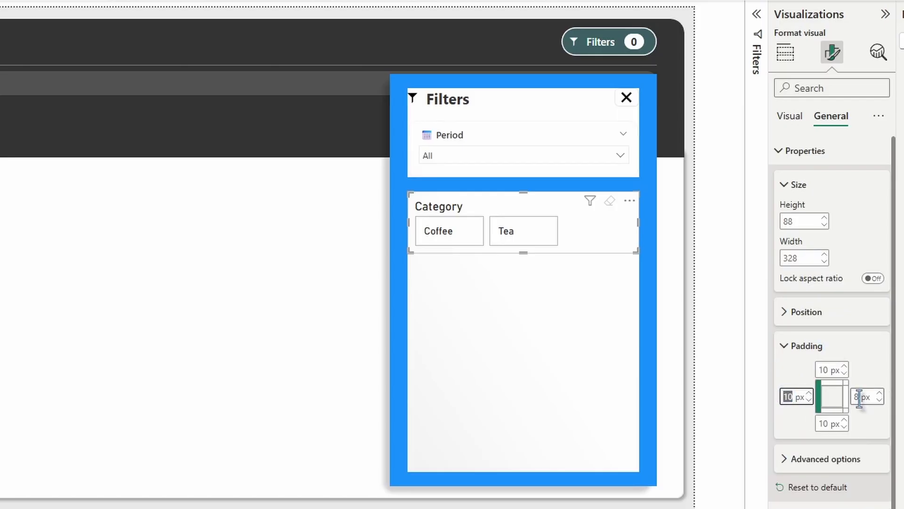
{"action": "key", "text": "Tab"}
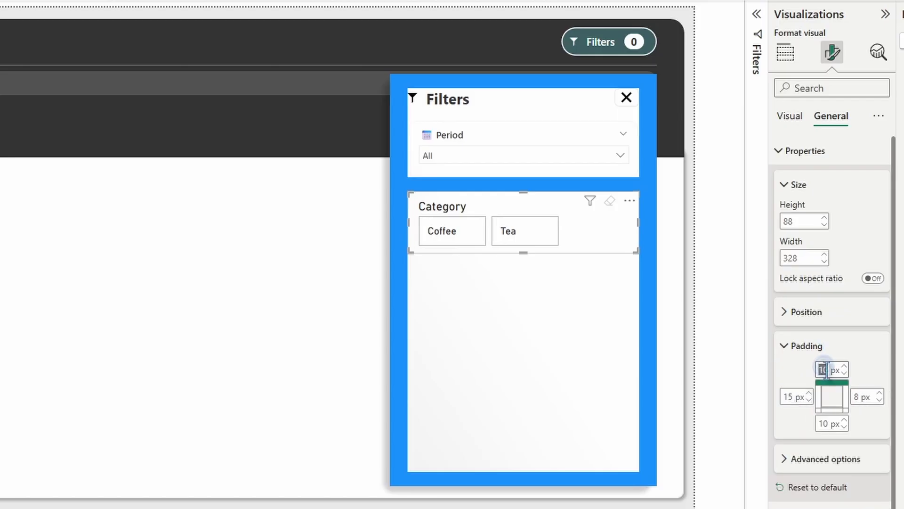
{"action": "double_click", "coordinate": [857, 397]}
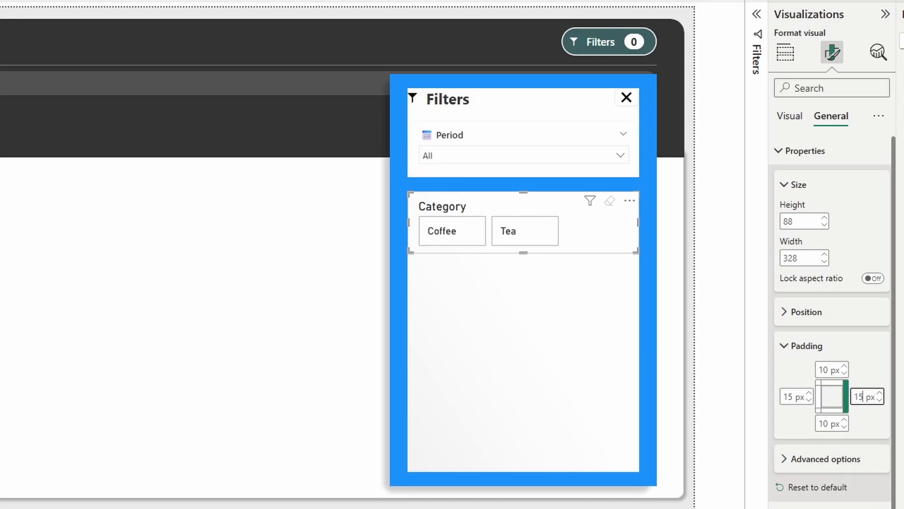
{"action": "double_click", "coordinate": [823, 424]}
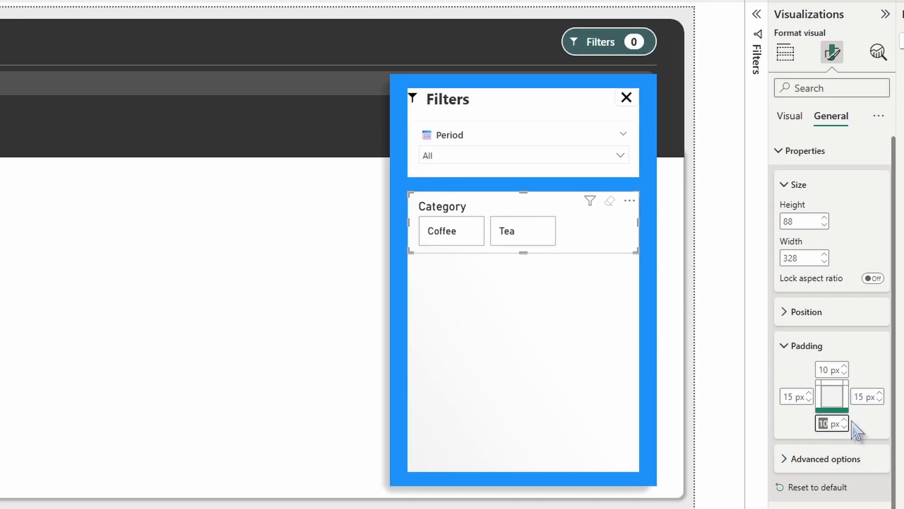
{"action": "key", "text": "Return"}
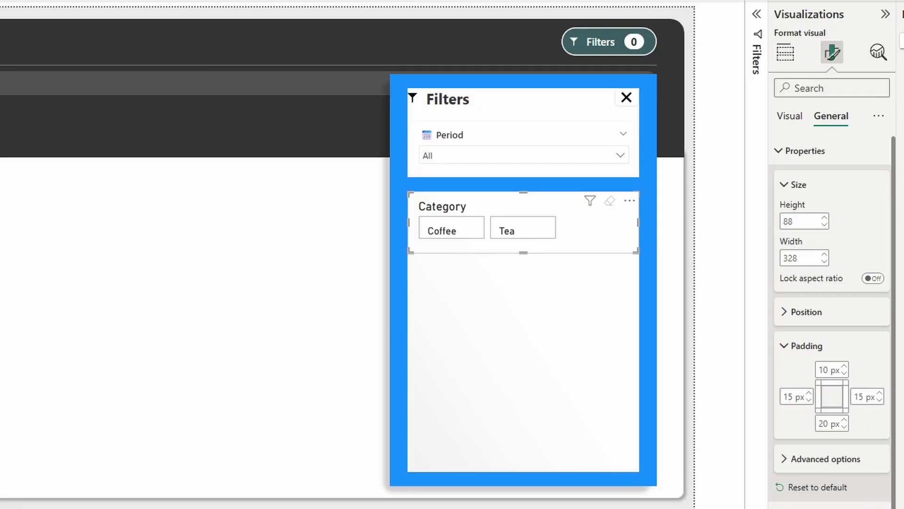
Step: Replace the button slicer's title text with a dark round emoji followed by Category
{"action": "scroll", "coordinate": [827, 466], "scroll_direction": "down", "scroll_amount": 2}
{"action": "left_click", "coordinate": [824, 436]}
{"action": "scroll", "coordinate": [827, 454], "scroll_direction": "down", "scroll_amount": 3}
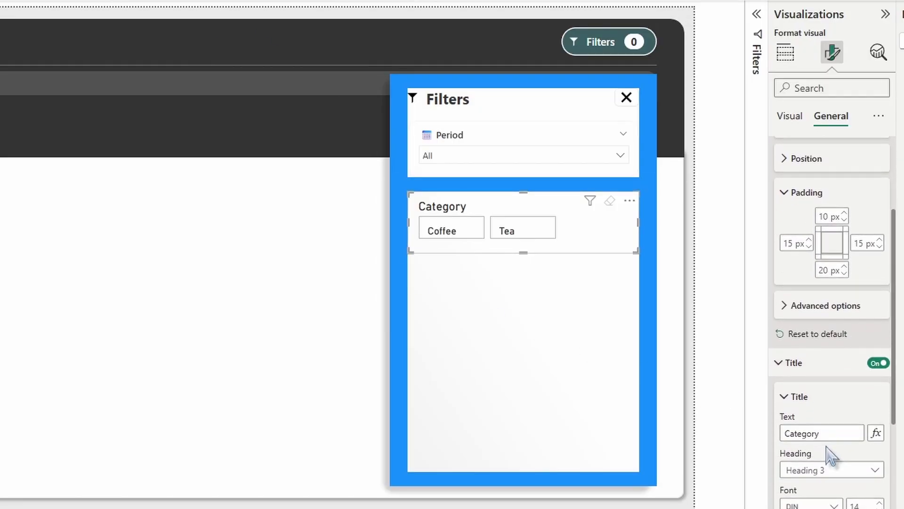
{"action": "double_click", "coordinate": [840, 363]}
{"action": "key", "text": "BackSpace"}
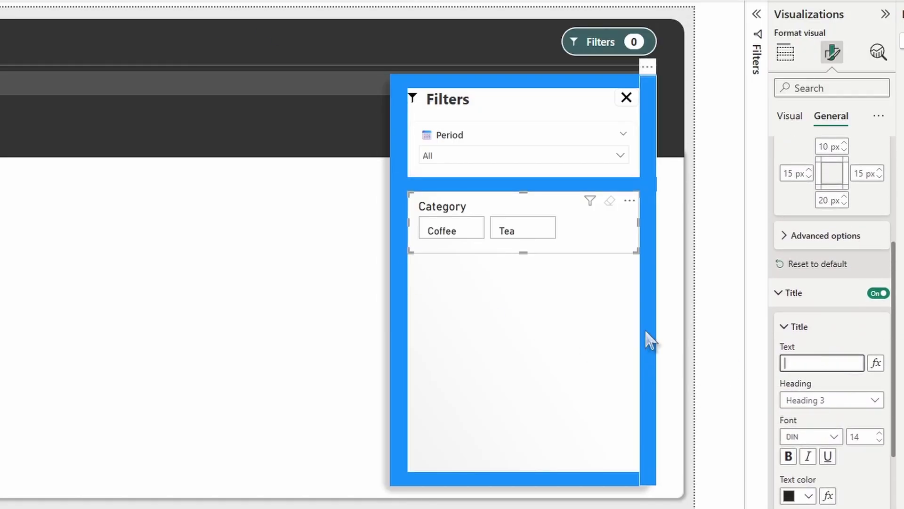
{"action": "type", "text": "🟣 Category"}
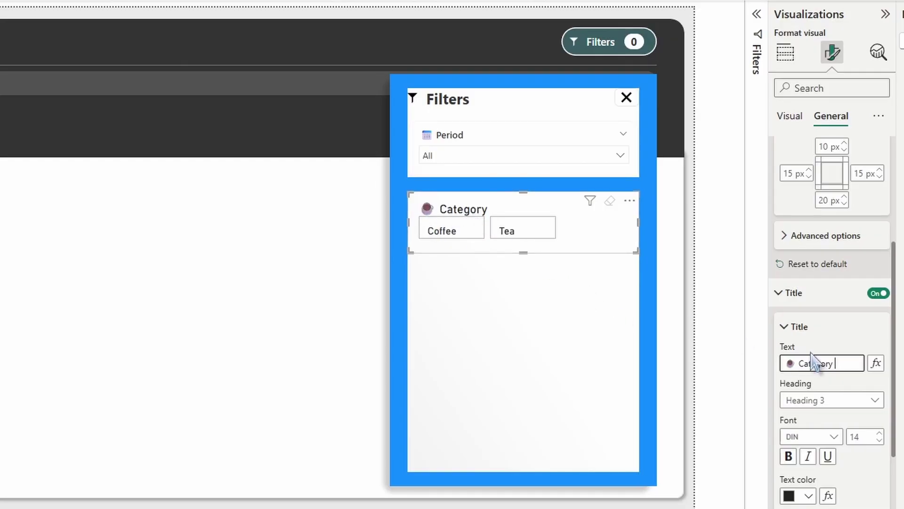
{"action": "left_click_drag", "start_coordinate": [796, 364], "coordinate": [786, 364]}
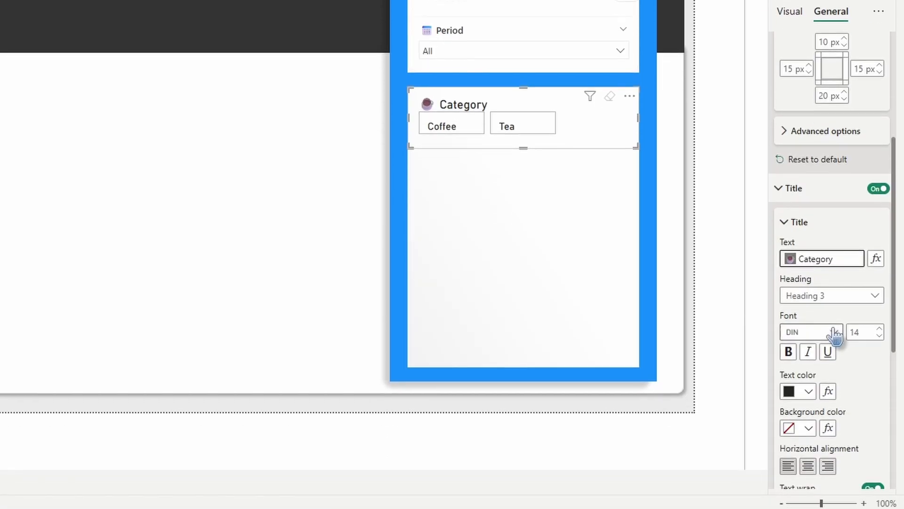
Step: Format the Category title in a heavier Segoe UI variant at size 10 with text colour #333333
{"action": "left_click", "coordinate": [832, 436]}
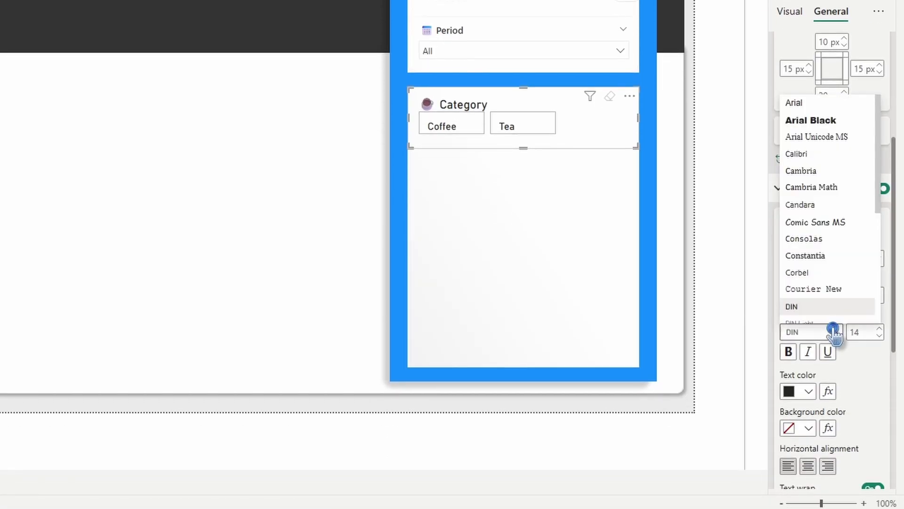
{"action": "scroll", "coordinate": [858, 231], "scroll_direction": "down", "scroll_amount": 5}
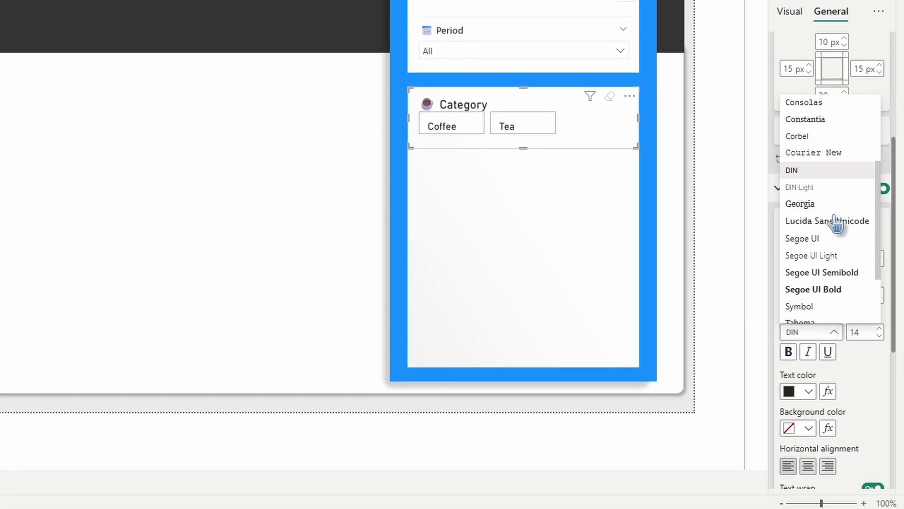
{"action": "left_click", "coordinate": [822, 201]}
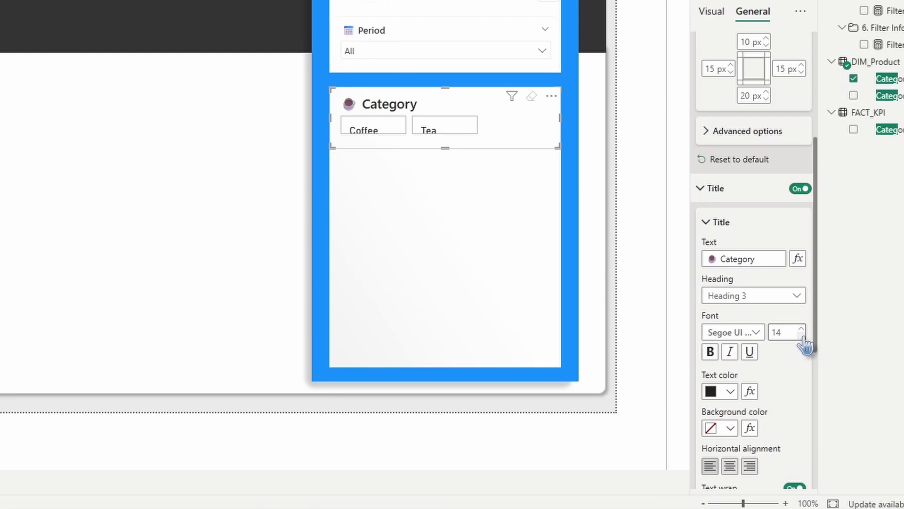
{"action": "double_click", "coordinate": [802, 337]}
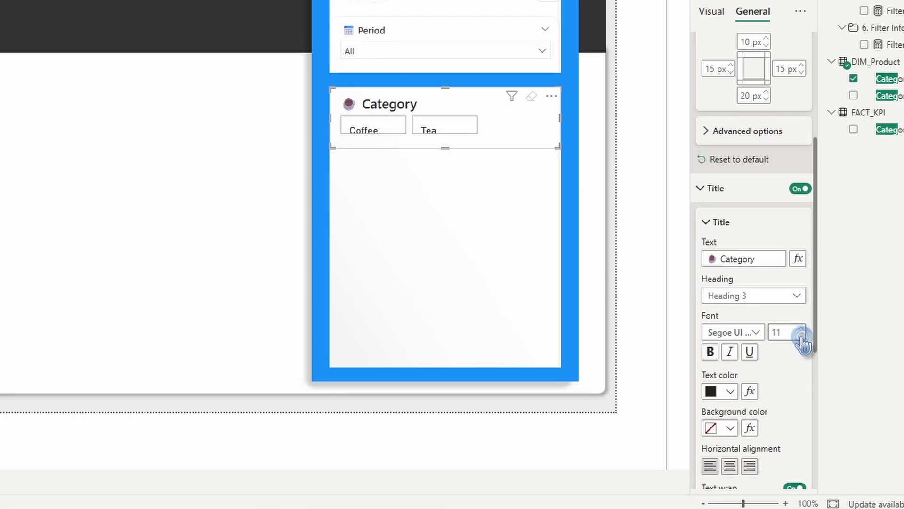
{"action": "left_click", "coordinate": [730, 391]}
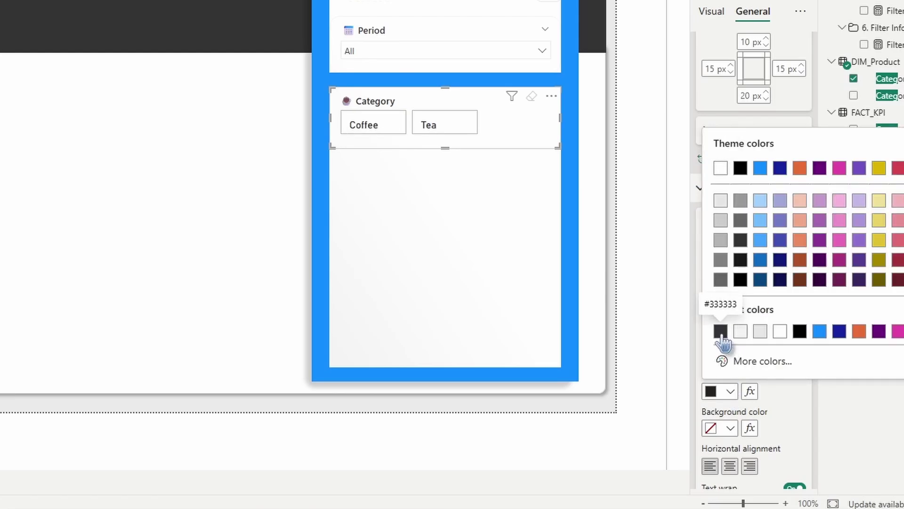
{"action": "left_click", "coordinate": [721, 335]}
Step: Enable customized spacing for the Category slicer's title and set the space below the title to 10 px
{"action": "scroll", "coordinate": [777, 382], "scroll_direction": "down", "scroll_amount": 6}
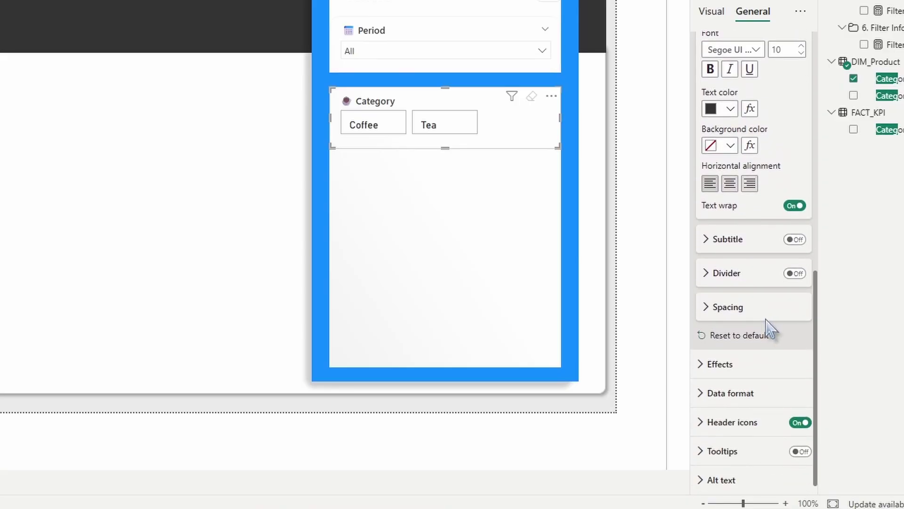
{"action": "left_click", "coordinate": [752, 307]}
{"action": "scroll", "coordinate": [772, 310], "scroll_direction": "down", "scroll_amount": 1}
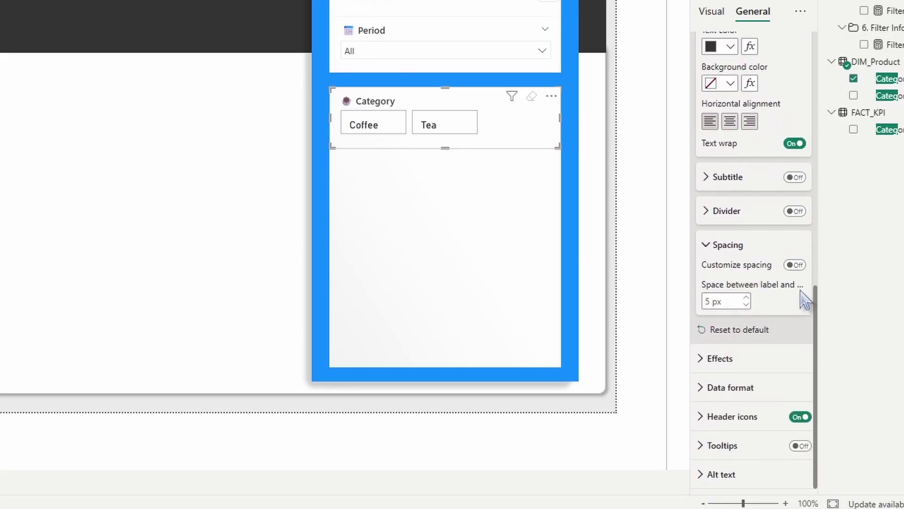
{"action": "left_click", "coordinate": [796, 265]}
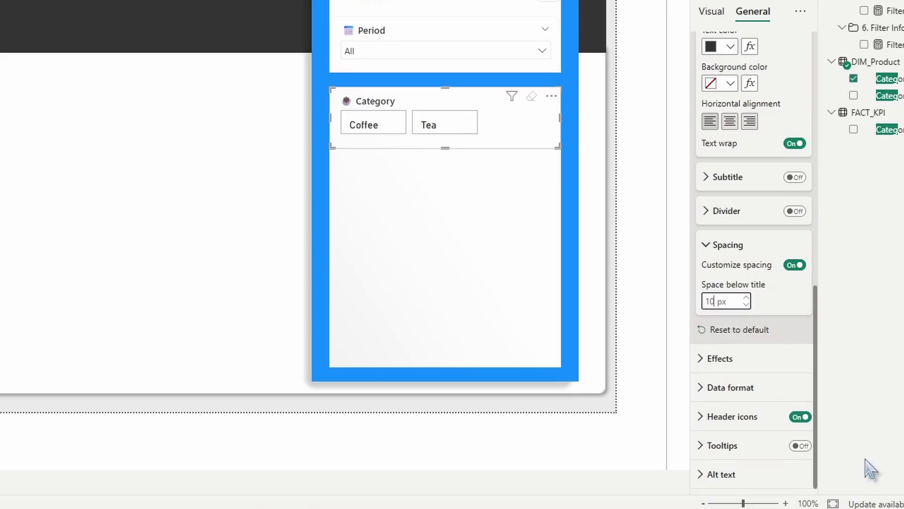
{"action": "left_click", "coordinate": [756, 10]}
{"action": "left_click", "coordinate": [715, 10]}
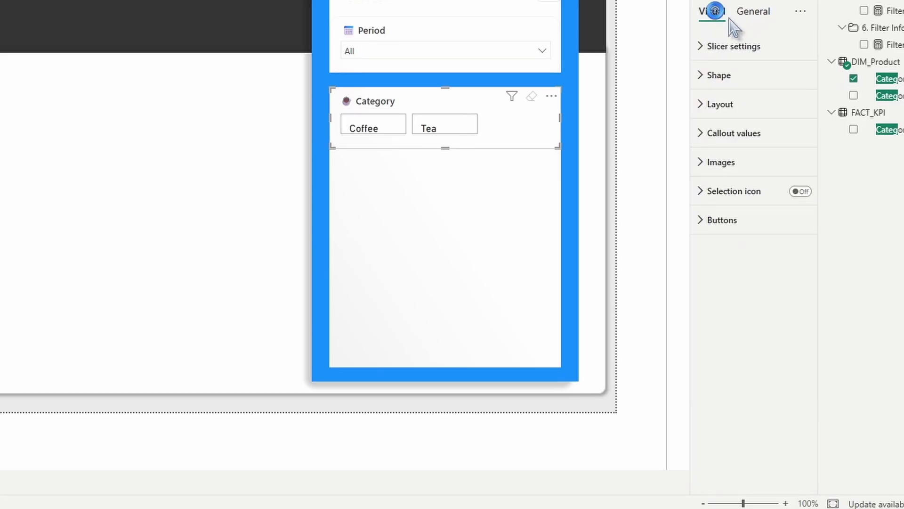
Step: Turn off single selection for the Category slicer and shape its buttons as rounded rectangles with 5 px corners
{"action": "left_click", "coordinate": [747, 51]}
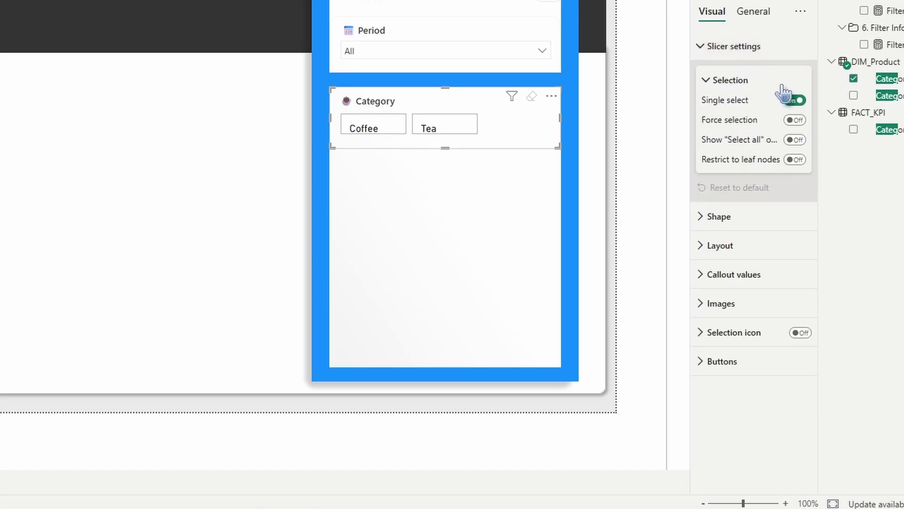
{"action": "left_click", "coordinate": [797, 101]}
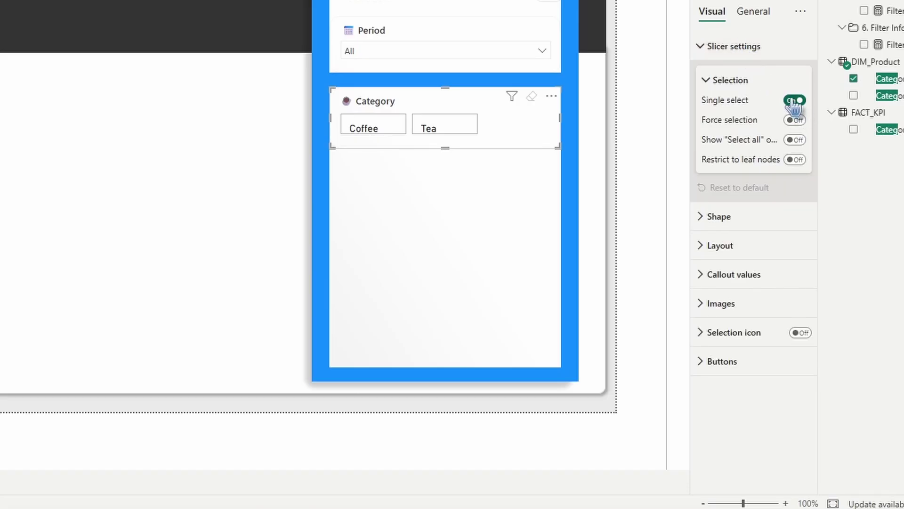
{"action": "left_click", "coordinate": [735, 155]}
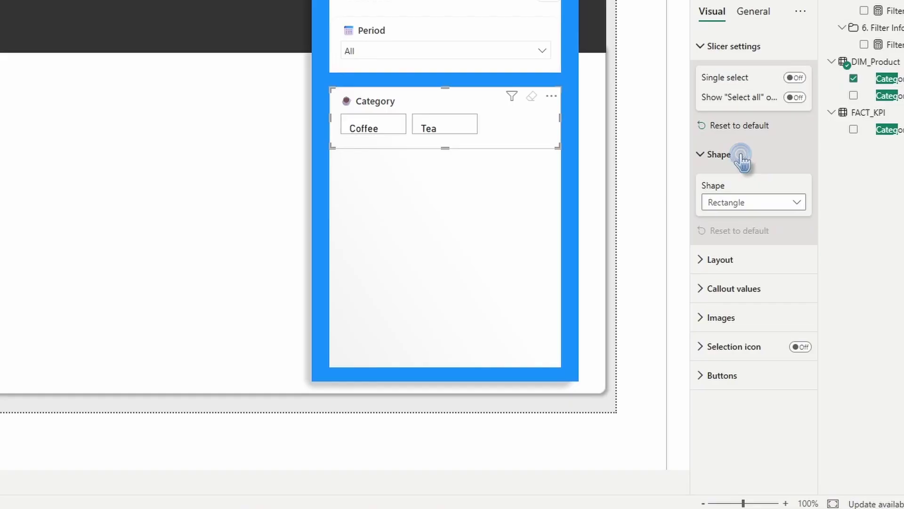
{"action": "left_click", "coordinate": [729, 212]}
{"action": "left_click", "coordinate": [743, 235]}
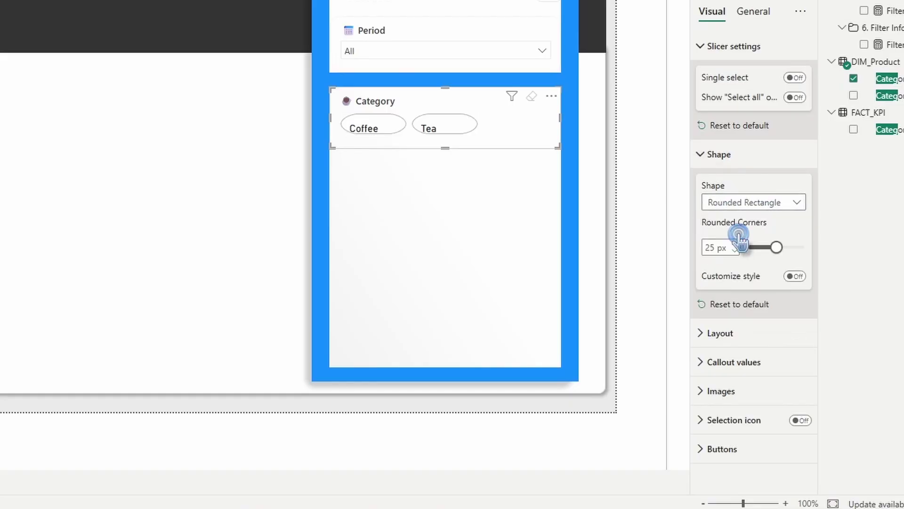
{"action": "left_click", "coordinate": [739, 253]}
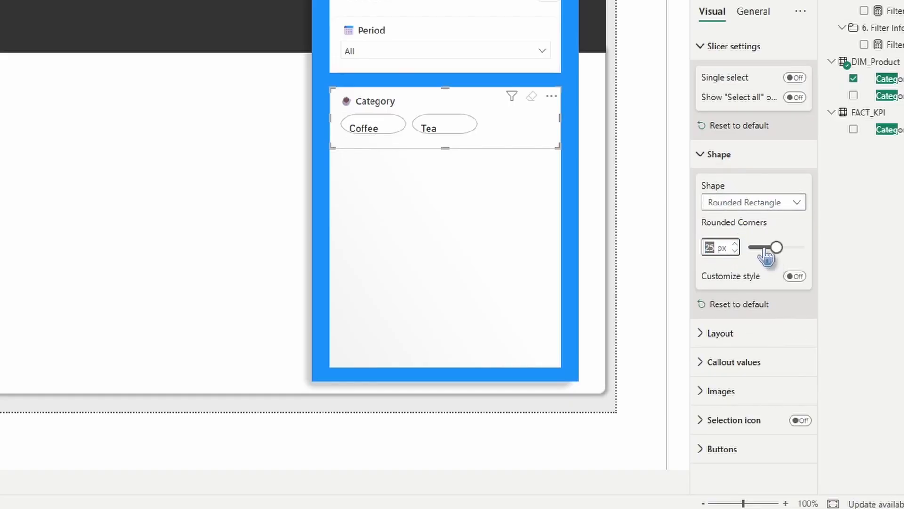
{"action": "type", "text": "5"}
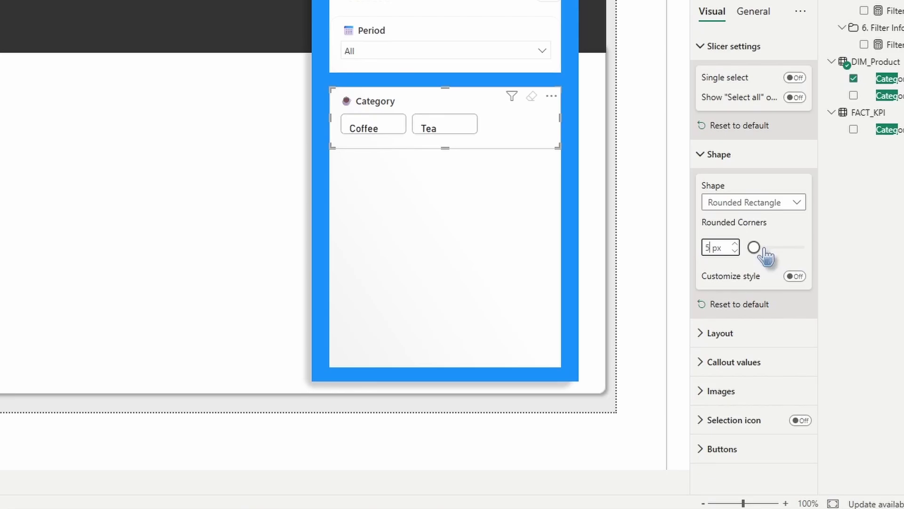
Step: Set the Category slicer's grid layout to a maximum of 1 row and 2 columns
{"action": "left_click", "coordinate": [732, 335]}
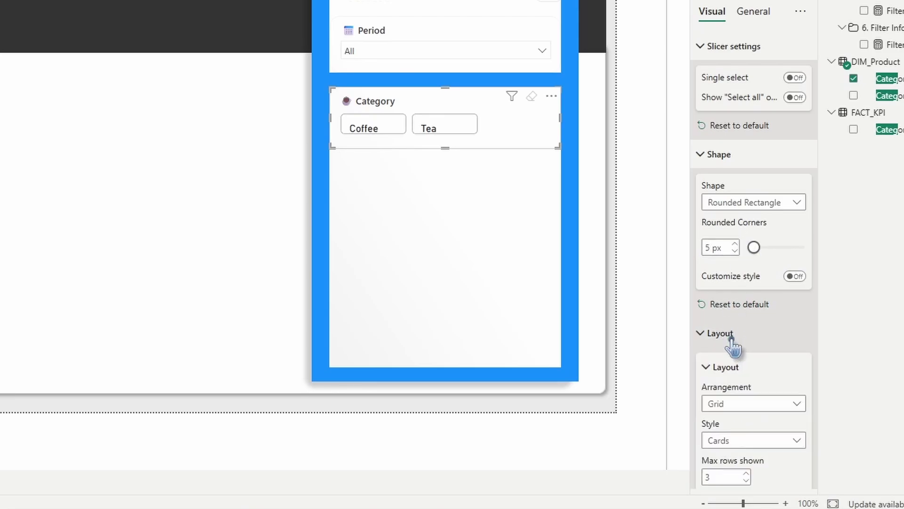
{"action": "scroll", "coordinate": [745, 311], "scroll_direction": "down", "scroll_amount": 2}
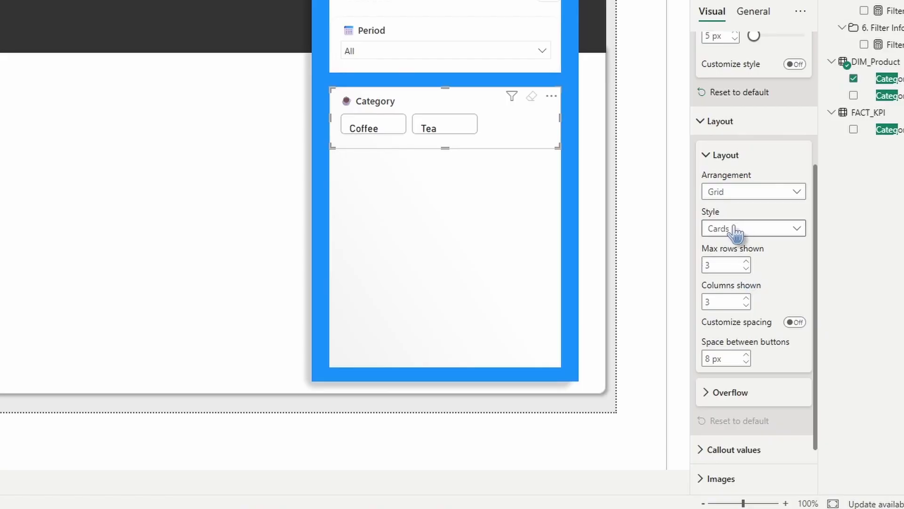
{"action": "left_click", "coordinate": [746, 271]}
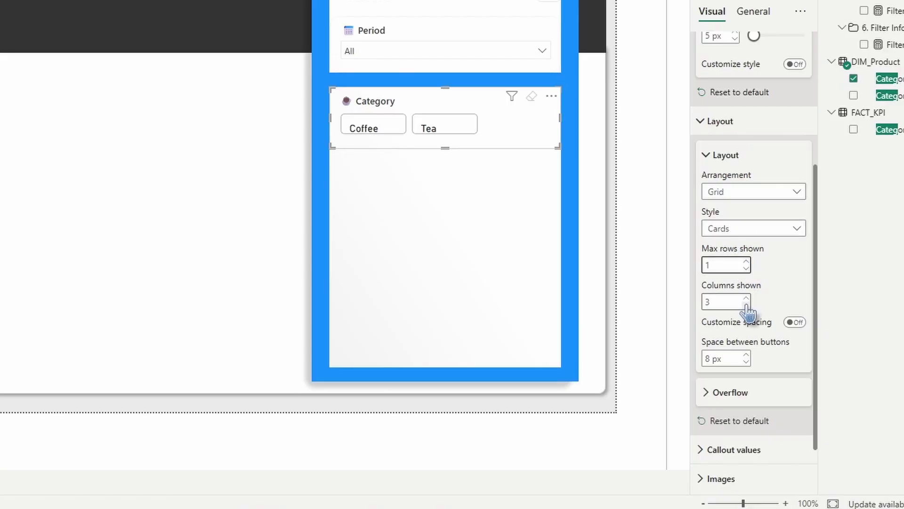
{"action": "left_click", "coordinate": [746, 305]}
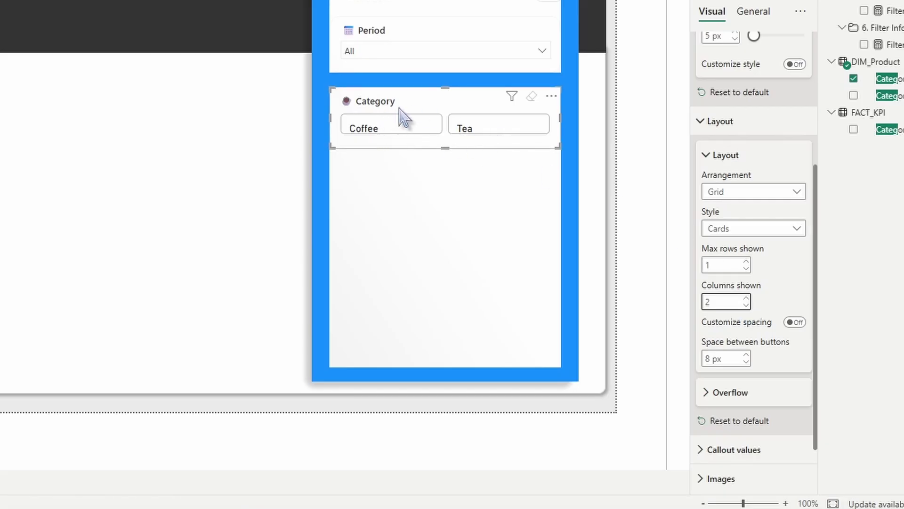
Step: Enable customized spacing for the button layout and set the space between rows and between columns to 5 px
{"action": "left_click", "coordinate": [797, 323]}
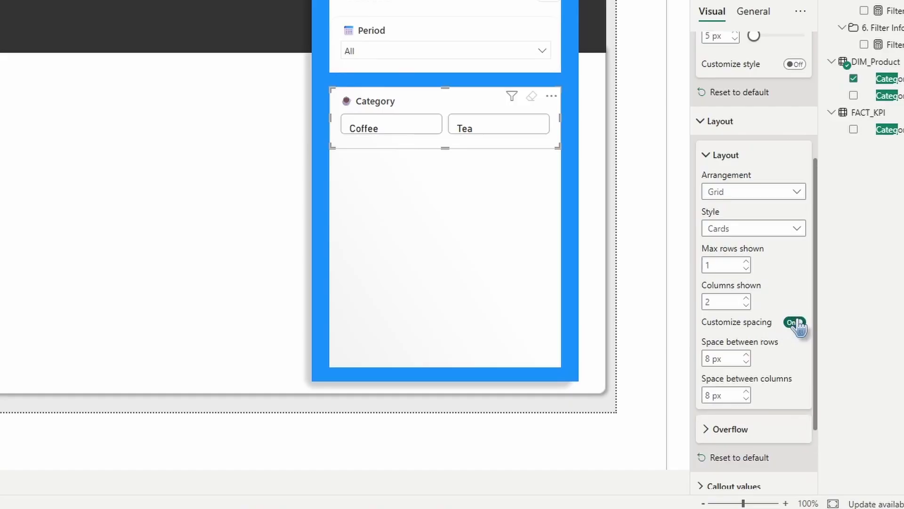
{"action": "scroll", "coordinate": [739, 311], "scroll_direction": "down", "scroll_amount": 3}
{"action": "double_click", "coordinate": [707, 288]}
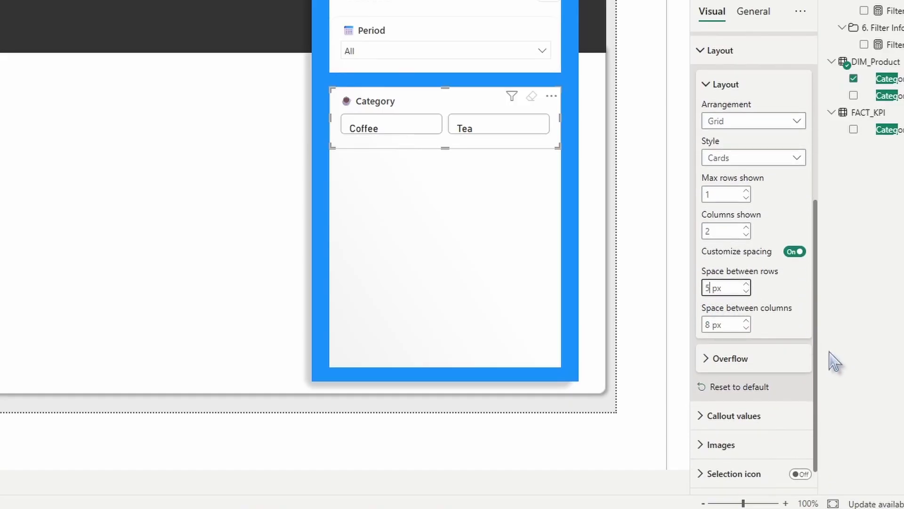
{"action": "double_click", "coordinate": [707, 324]}
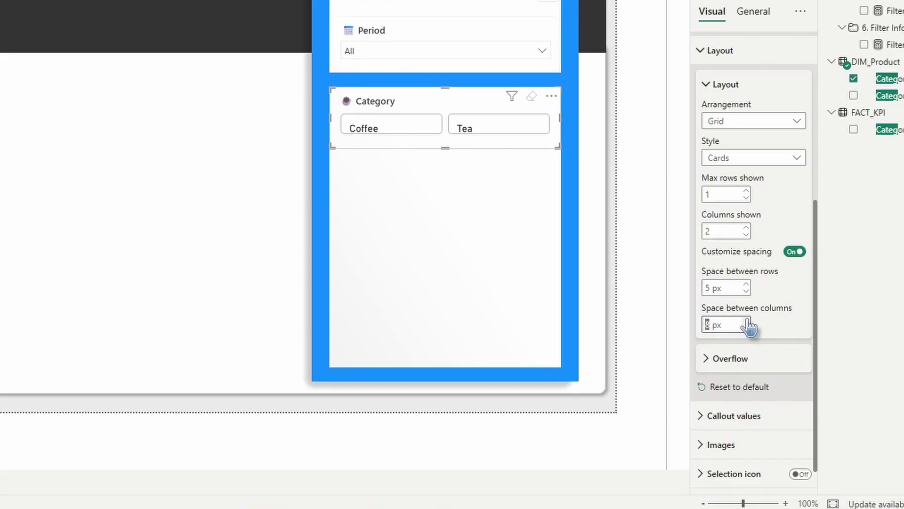
Step: Format the Category slicer's callout values in Segoe UI at a smaller font size with text colour #333333
{"action": "scroll", "coordinate": [752, 367], "scroll_direction": "down", "scroll_amount": 1}
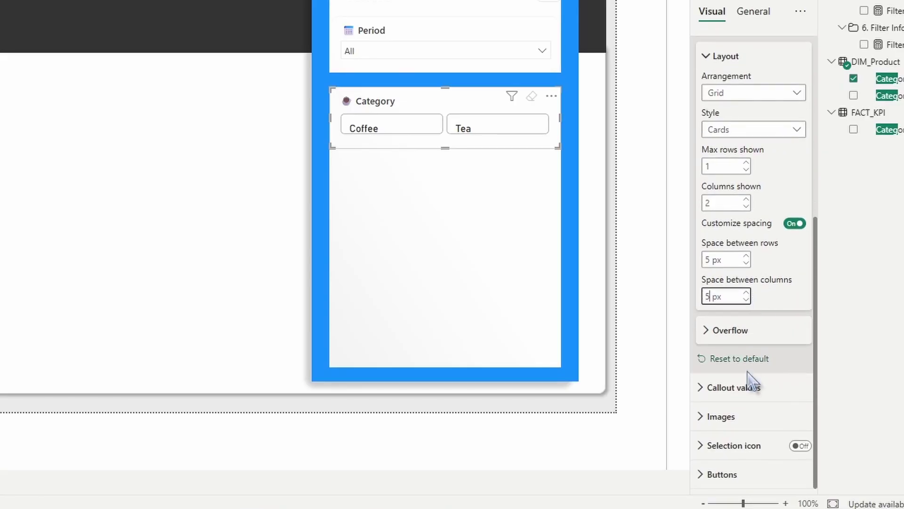
{"action": "left_click", "coordinate": [752, 385]}
{"action": "scroll", "coordinate": [748, 402], "scroll_direction": "down", "scroll_amount": 4}
{"action": "scroll", "coordinate": [722, 270], "scroll_direction": "down", "scroll_amount": 3}
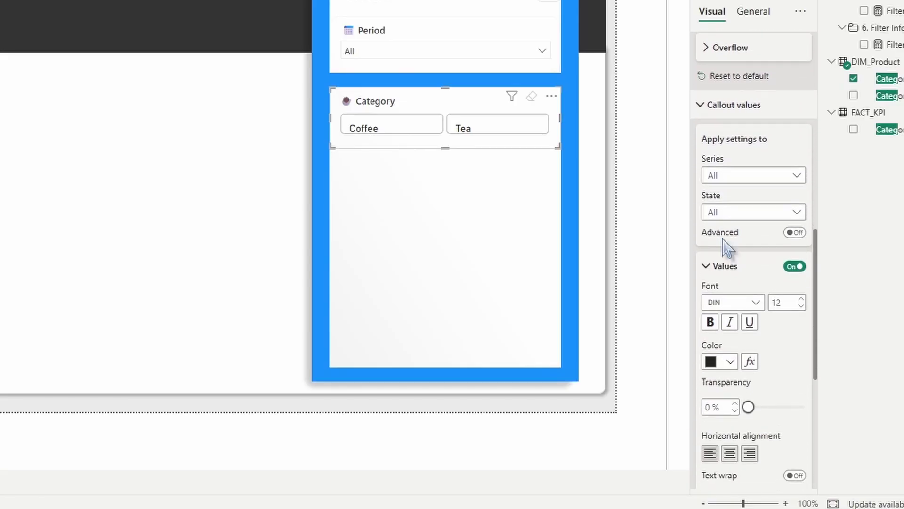
{"action": "scroll", "coordinate": [745, 149], "scroll_direction": "down", "scroll_amount": 1}
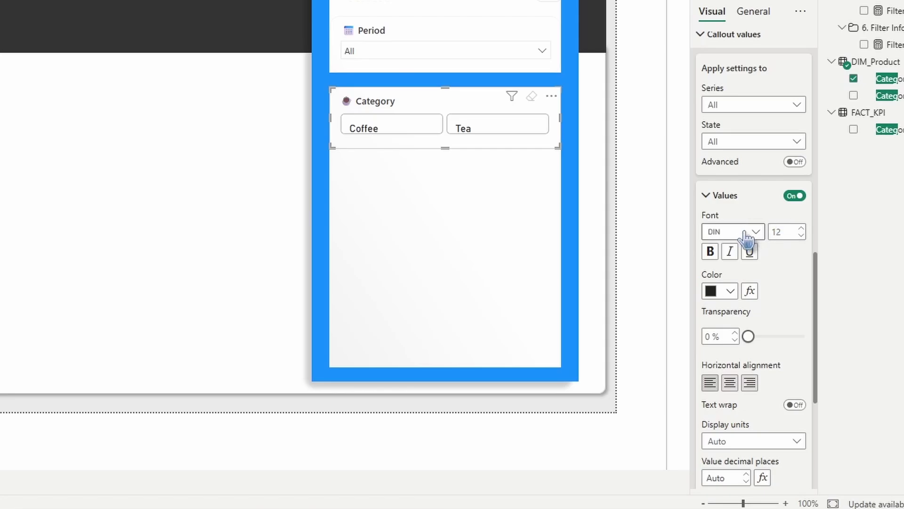
{"action": "left_click", "coordinate": [753, 232]}
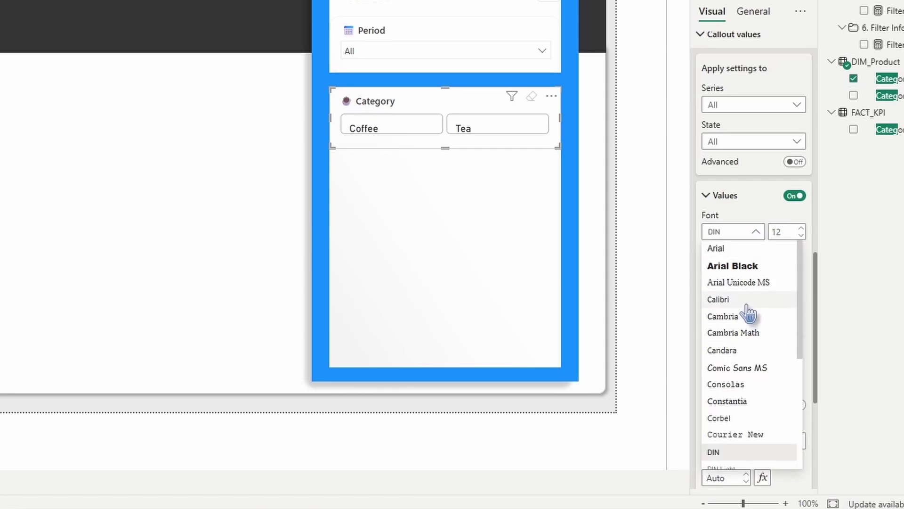
{"action": "scroll", "coordinate": [746, 288], "scroll_direction": "down", "scroll_amount": 3}
{"action": "scroll", "coordinate": [746, 288], "scroll_direction": "down", "scroll_amount": 1}
{"action": "left_click", "coordinate": [743, 379]}
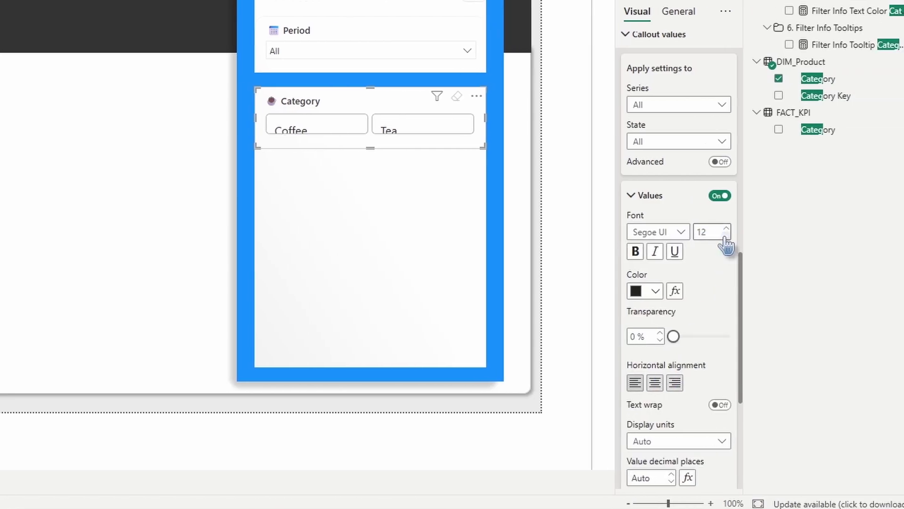
{"action": "left_click", "coordinate": [801, 234]}
{"action": "left_click", "coordinate": [655, 290]}
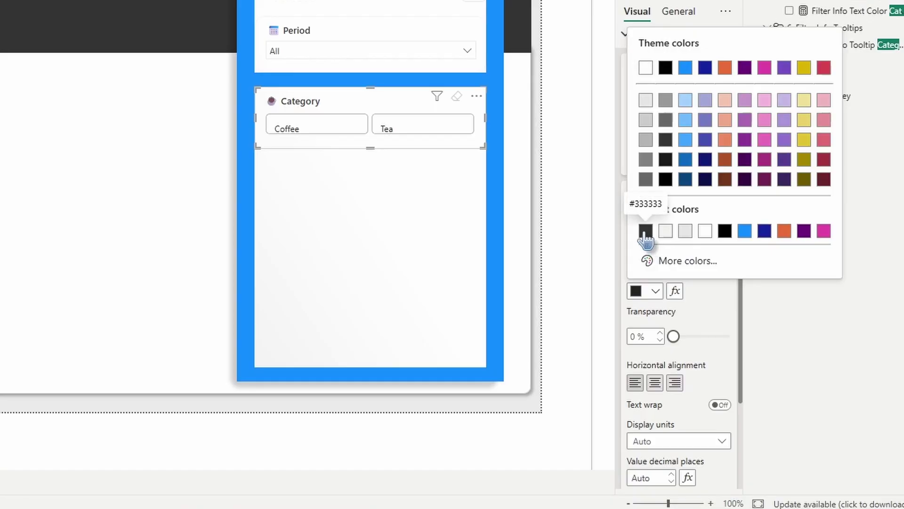
{"action": "left_click", "coordinate": [645, 234]}
Step: Set the space between the callout label and value to 0 px, leaving the label turned off
{"action": "scroll", "coordinate": [686, 293], "scroll_direction": "down", "scroll_amount": 6}
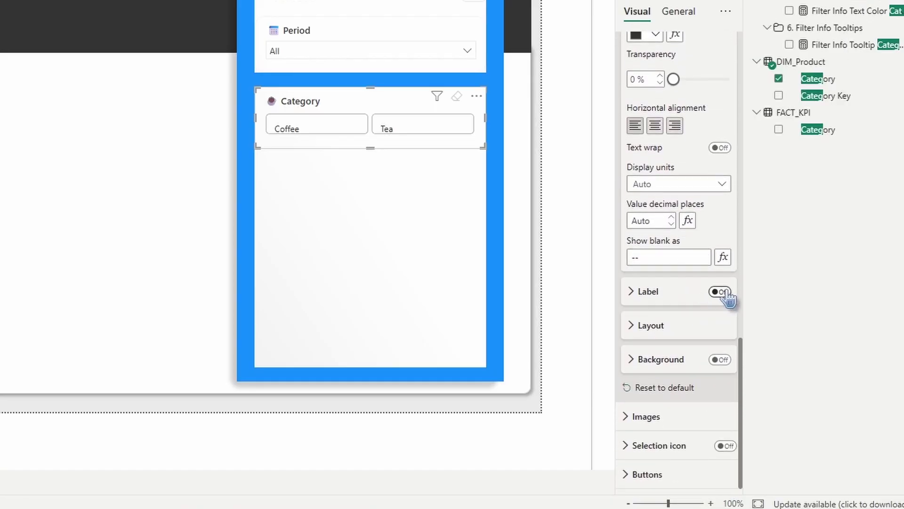
{"action": "left_click", "coordinate": [719, 291]}
{"action": "left_click", "coordinate": [655, 293]}
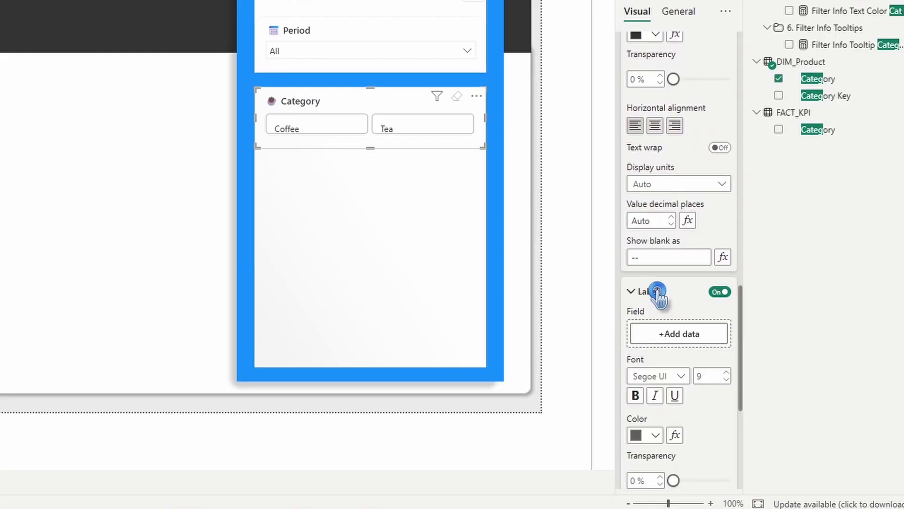
{"action": "scroll", "coordinate": [659, 297], "scroll_direction": "down", "scroll_amount": 1}
{"action": "scroll", "coordinate": [660, 297], "scroll_direction": "down", "scroll_amount": 4}
{"action": "double_click", "coordinate": [632, 390]}
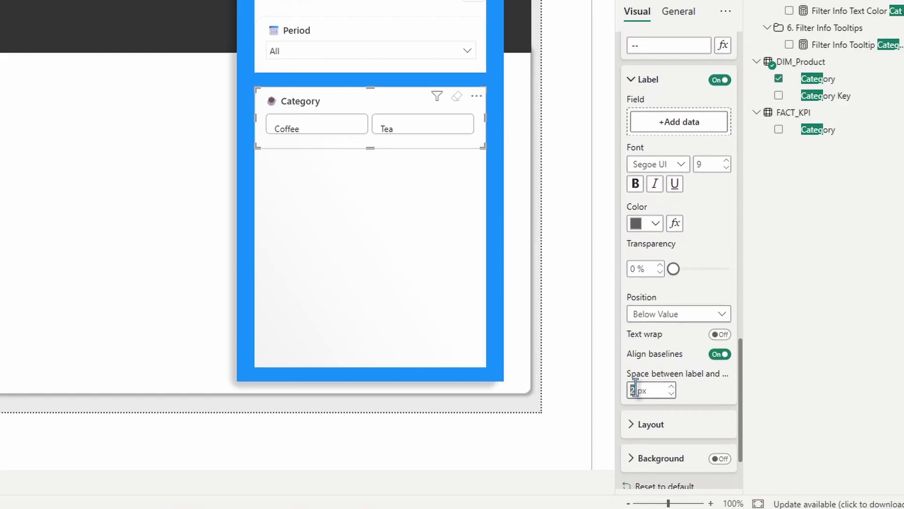
{"action": "type", "text": "0"}
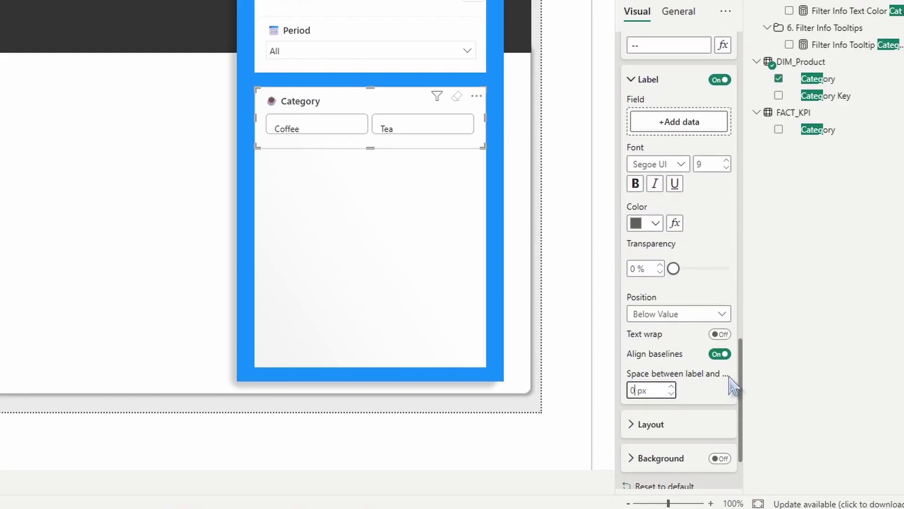
{"action": "left_click", "coordinate": [715, 80]}
Step: Give the slicer buttons custom padding of 10 px left and 5 px at the top, right and bottom
{"action": "scroll", "coordinate": [686, 363], "scroll_direction": "down", "scroll_amount": 2}
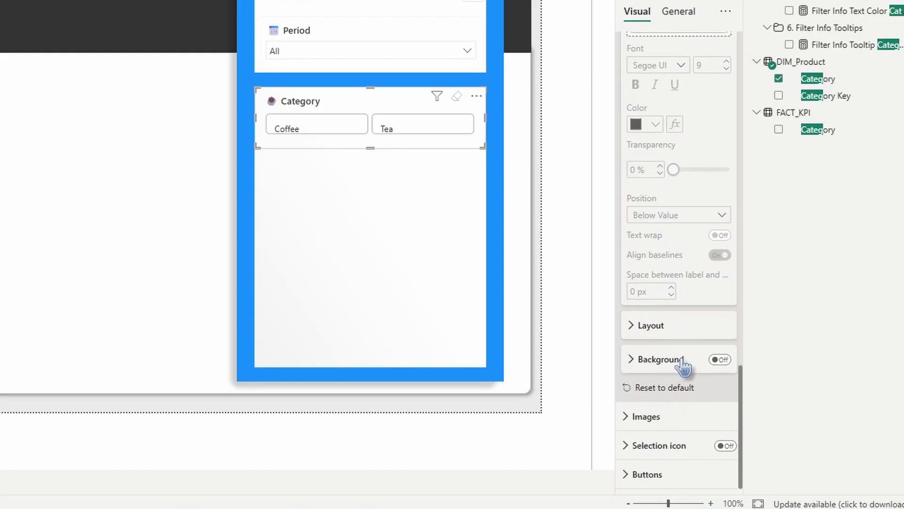
{"action": "left_click", "coordinate": [672, 325]}
{"action": "scroll", "coordinate": [675, 430], "scroll_direction": "down", "scroll_amount": 6}
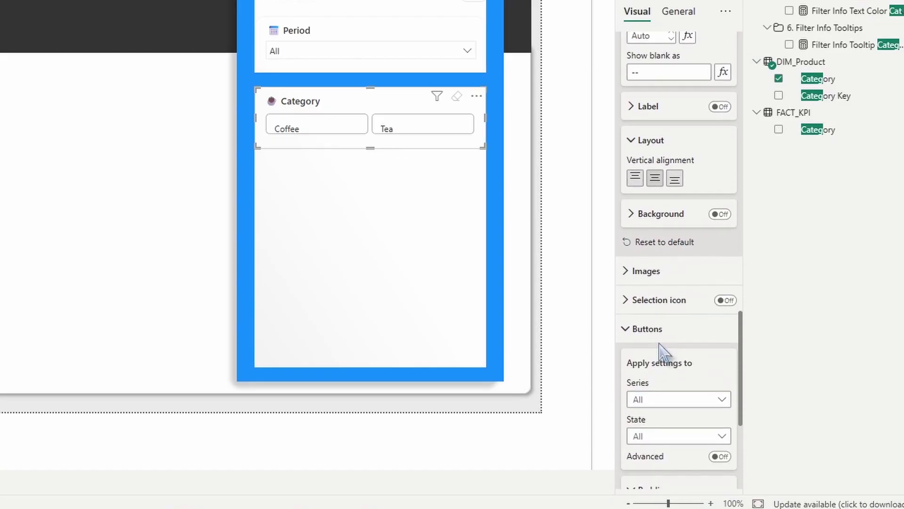
{"action": "left_click", "coordinate": [661, 277]}
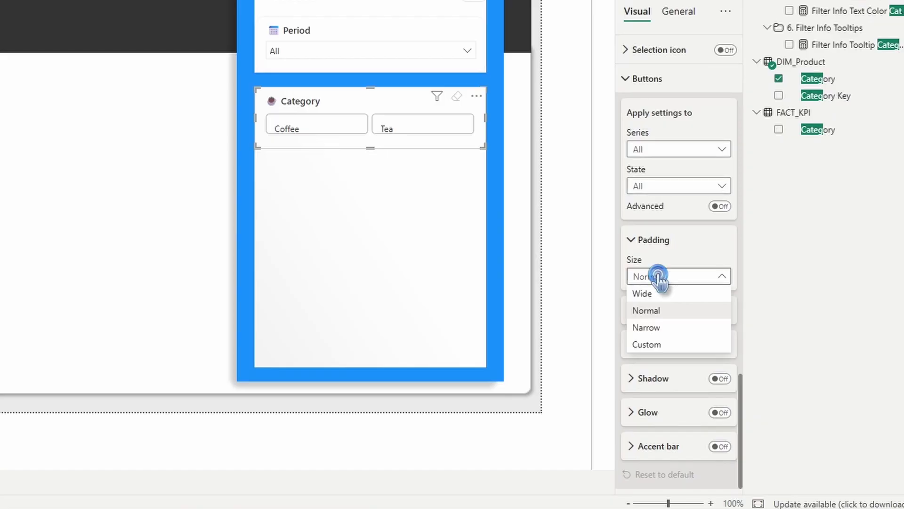
{"action": "left_click", "coordinate": [650, 343]}
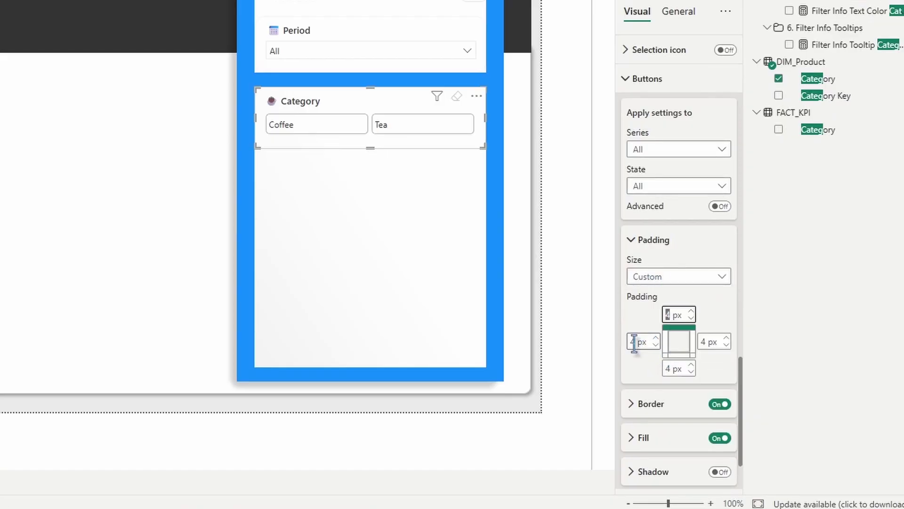
{"action": "left_click", "coordinate": [635, 342]}
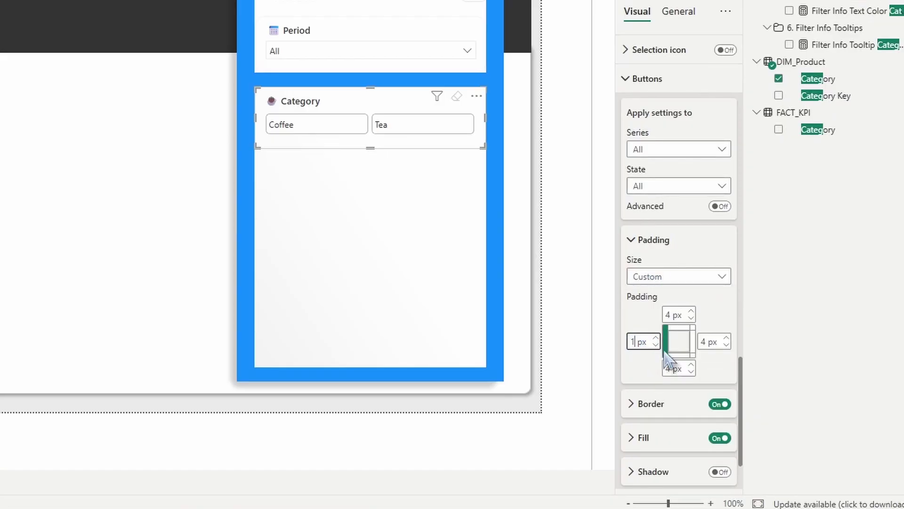
{"action": "type", "text": "10"}
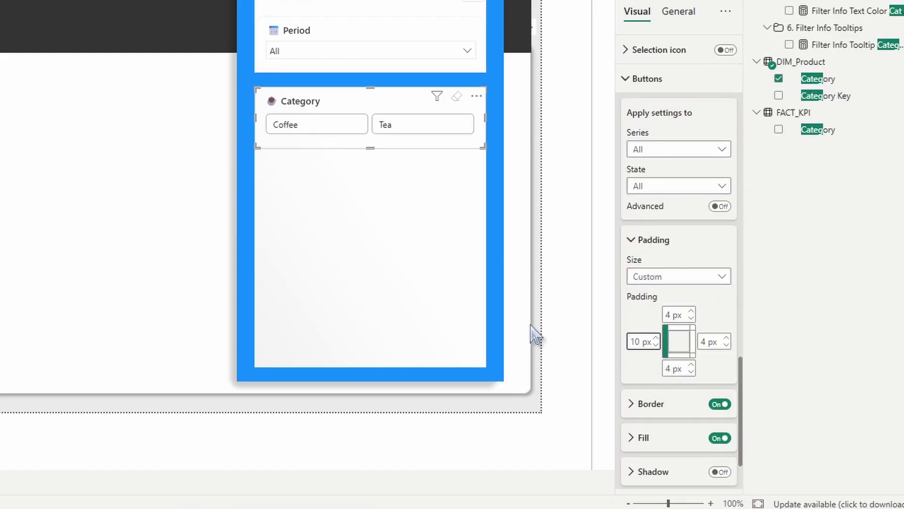
{"action": "left_click", "coordinate": [668, 314]}
{"action": "type", "text": "5"}
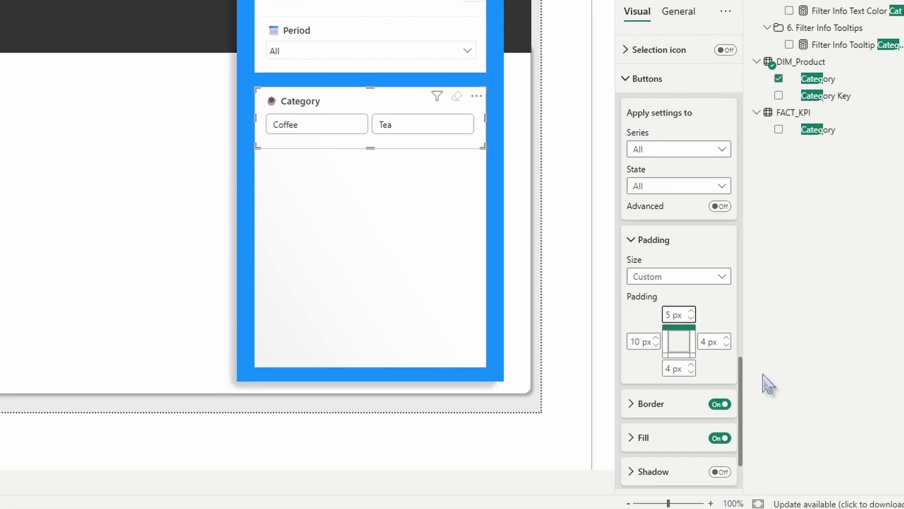
{"action": "left_click", "coordinate": [705, 344]}
{"action": "type", "text": "5"}
{"action": "key", "text": "Tab"}
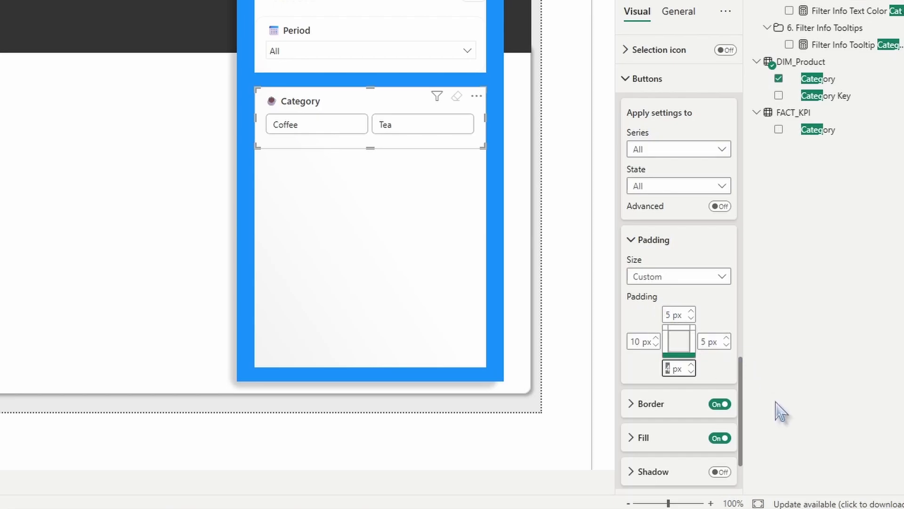
Step: Set the border colour of the Category slicer's buttons to #E6E6E6
{"action": "left_click", "coordinate": [642, 404]}
{"action": "scroll", "coordinate": [669, 330], "scroll_direction": "down", "scroll_amount": 5}
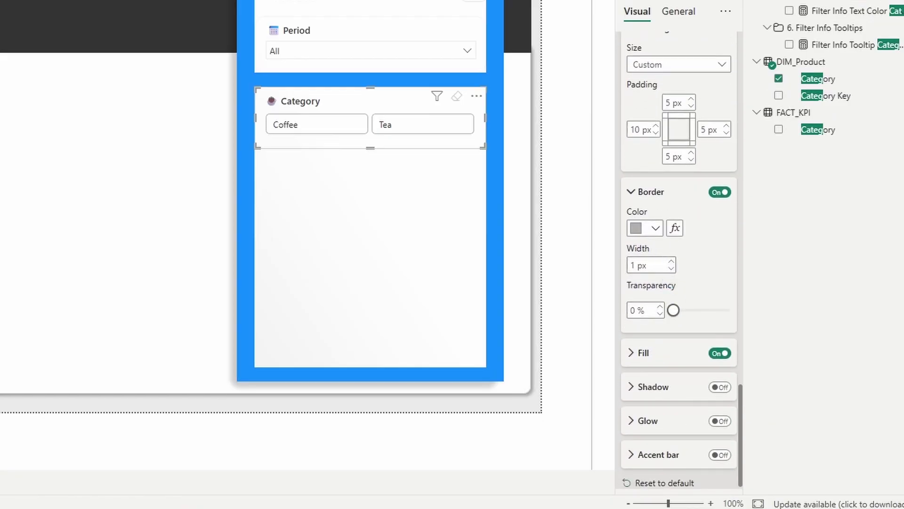
{"action": "left_click", "coordinate": [656, 228]}
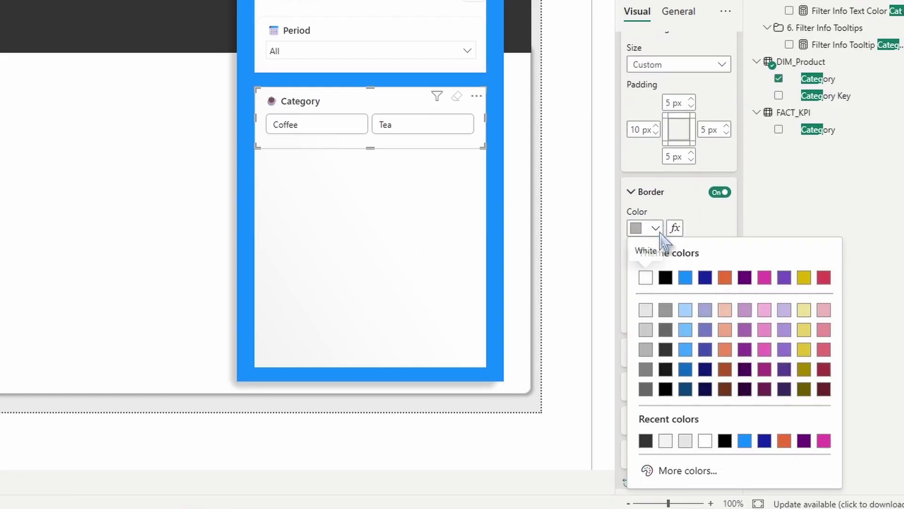
{"action": "left_click", "coordinate": [687, 471]}
{"action": "type", "text": "#E6E6E6"}
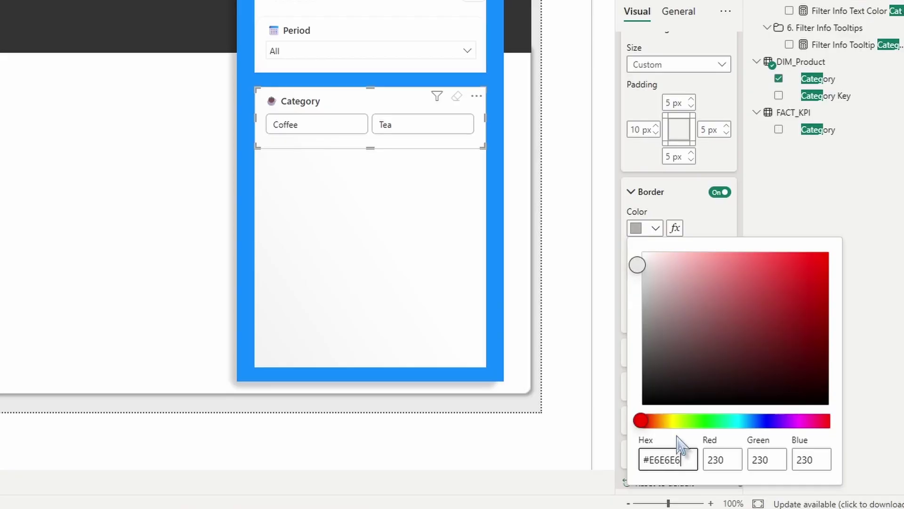
{"action": "left_click", "coordinate": [723, 221]}
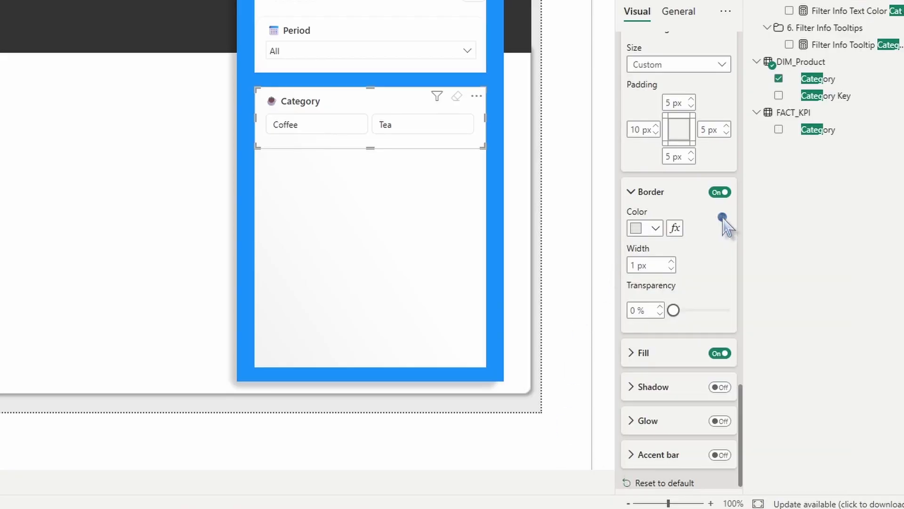
Step: Set the fill colour of the Category slicer's buttons to #F3F2F1 for the Hover state
{"action": "left_click", "coordinate": [667, 354]}
{"action": "scroll", "coordinate": [666, 354], "scroll_direction": "down", "scroll_amount": 3}
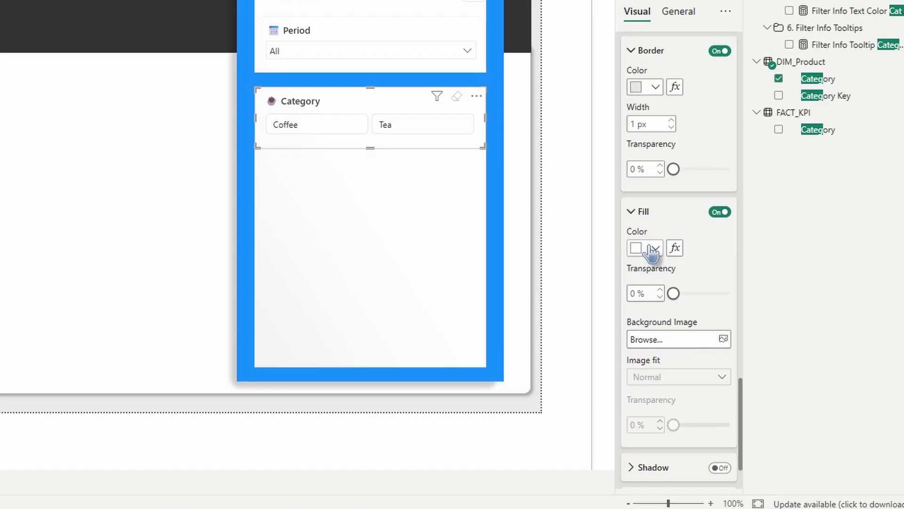
{"action": "scroll", "coordinate": [652, 252], "scroll_direction": "up", "scroll_amount": 10}
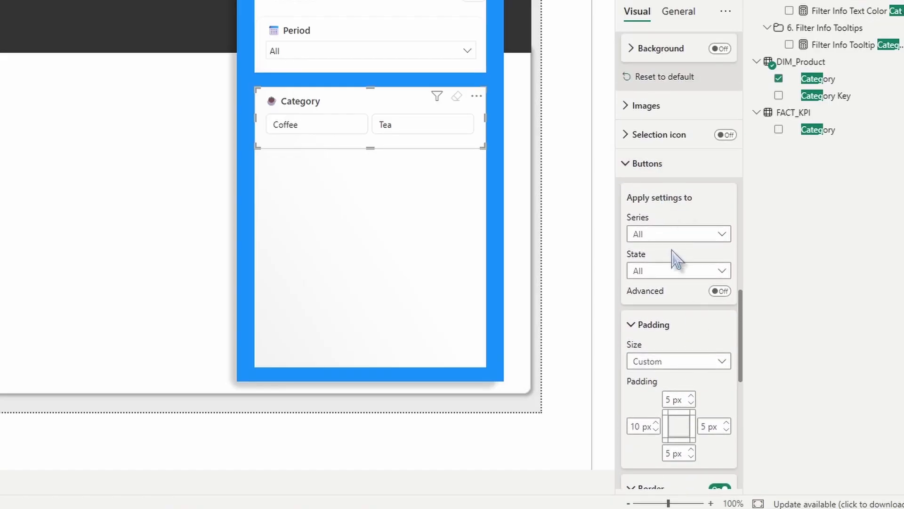
{"action": "left_click", "coordinate": [669, 272]}
{"action": "left_click", "coordinate": [644, 321]}
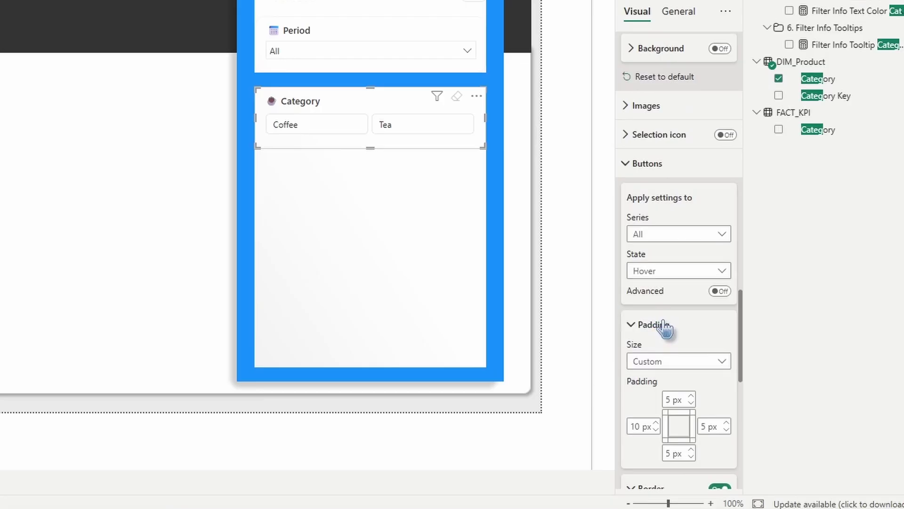
{"action": "scroll", "coordinate": [678, 293], "scroll_direction": "down", "scroll_amount": 7}
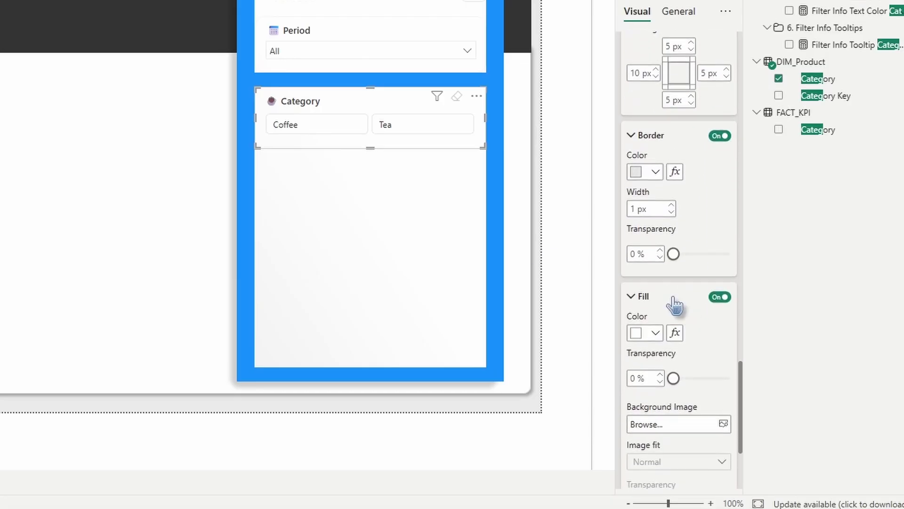
{"action": "scroll", "coordinate": [674, 303], "scroll_direction": "down", "scroll_amount": 2}
{"action": "left_click", "coordinate": [654, 262]}
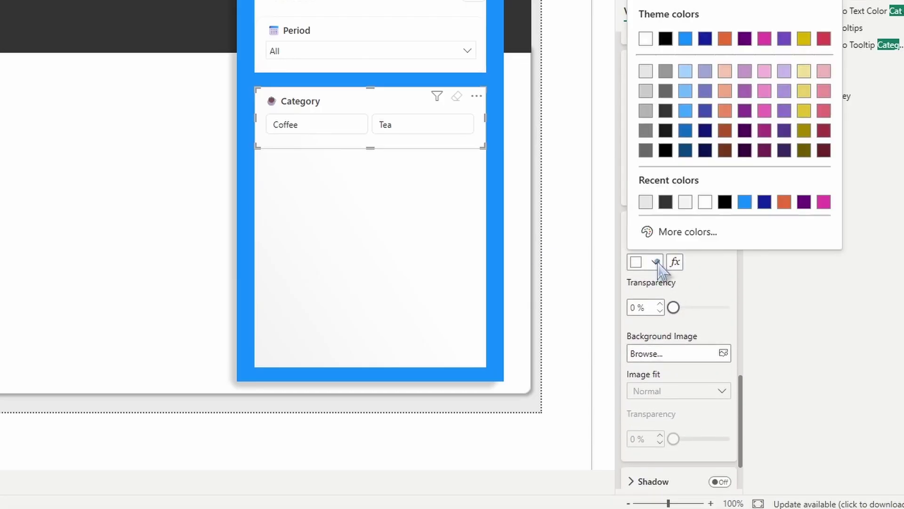
{"action": "left_click", "coordinate": [680, 233]}
{"action": "type", "text": "#F3F2F1"}
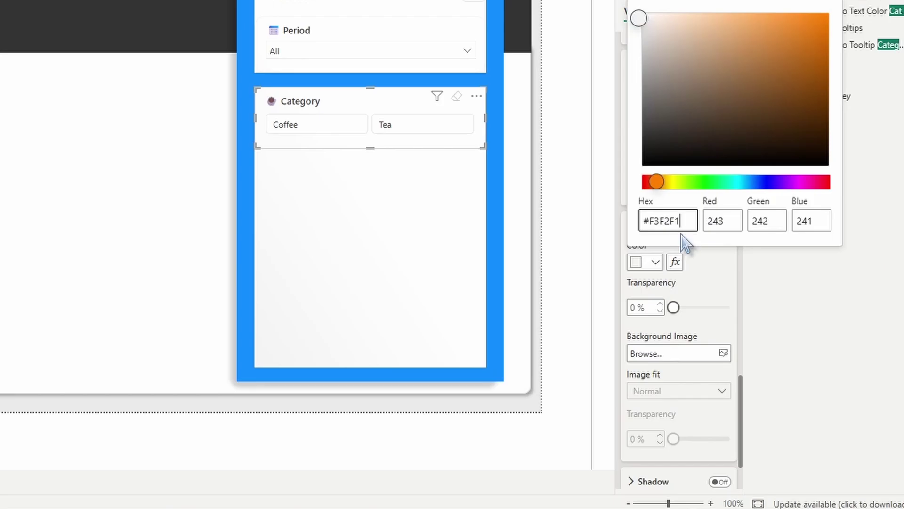
{"action": "left_click", "coordinate": [705, 296]}
Step: Set the fill colour of the Category slicer's buttons to #EFFAF9 for the Selected state
{"action": "scroll", "coordinate": [706, 295], "scroll_direction": "up", "scroll_amount": 2}
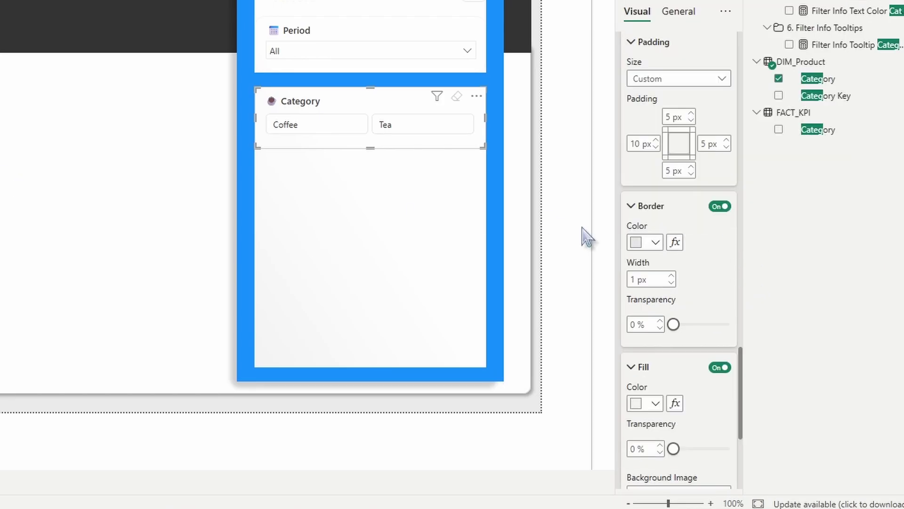
{"action": "scroll", "coordinate": [678, 299], "scroll_direction": "up", "scroll_amount": 5}
{"action": "left_click", "coordinate": [680, 203]}
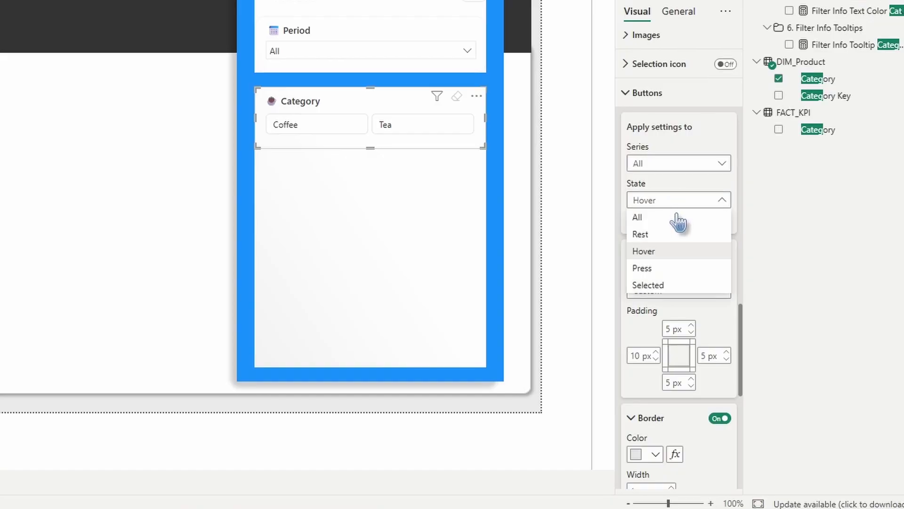
{"action": "left_click", "coordinate": [659, 282]}
{"action": "scroll", "coordinate": [676, 236], "scroll_direction": "down", "scroll_amount": 5}
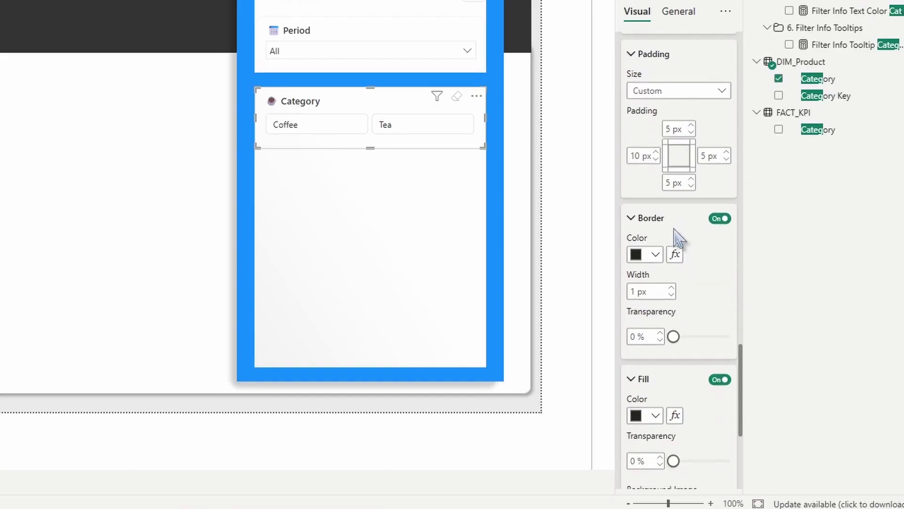
{"action": "scroll", "coordinate": [676, 267], "scroll_direction": "down", "scroll_amount": 1}
{"action": "left_click", "coordinate": [655, 333]}
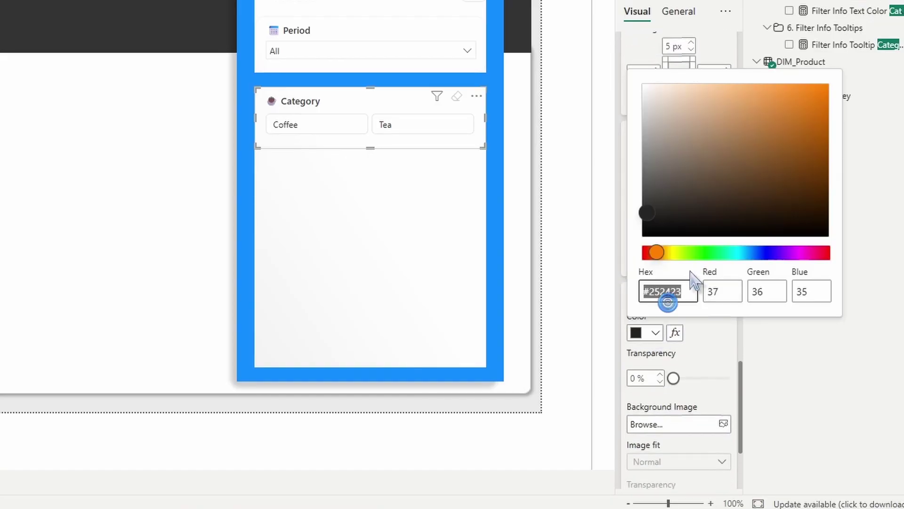
{"action": "type", "text": "#EFFAF9"}
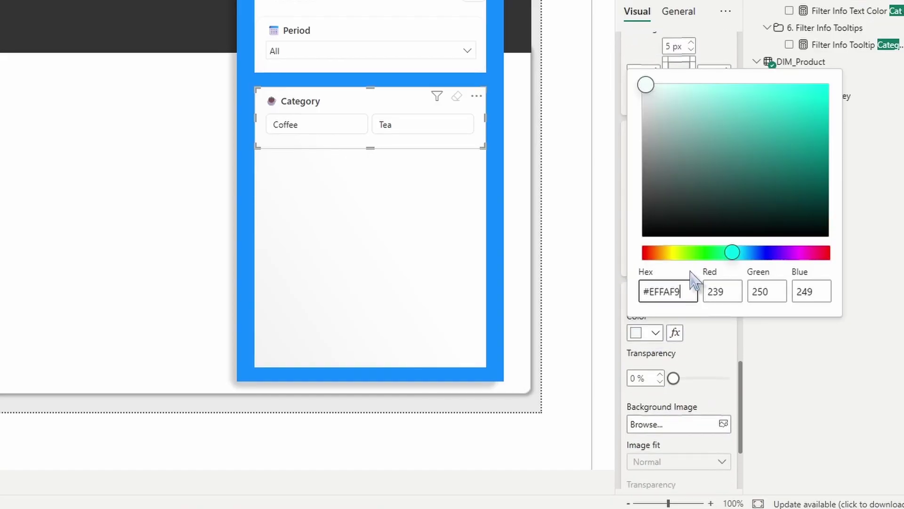
{"action": "left_click", "coordinate": [706, 354]}
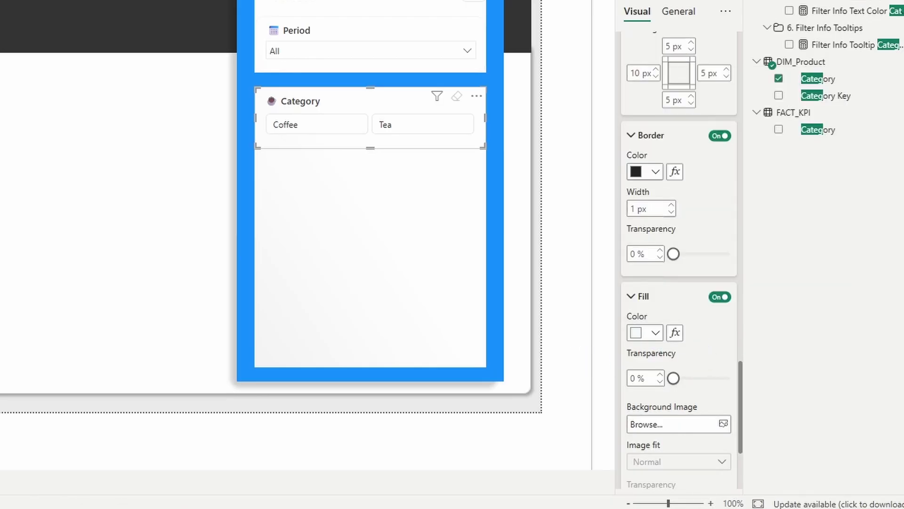
Step: Set the Selected-state button border colour to #E6E6E6 and try out the Tea and Coffee buttons
{"action": "left_click", "coordinate": [659, 173]}
{"action": "left_click", "coordinate": [682, 411]}
{"action": "type", "text": "#E6E6E6"}
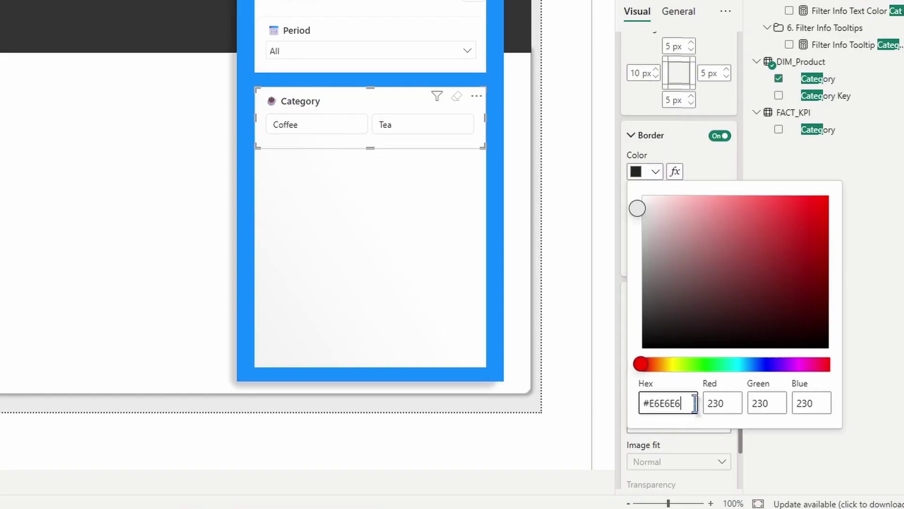
{"action": "left_click", "coordinate": [713, 158]}
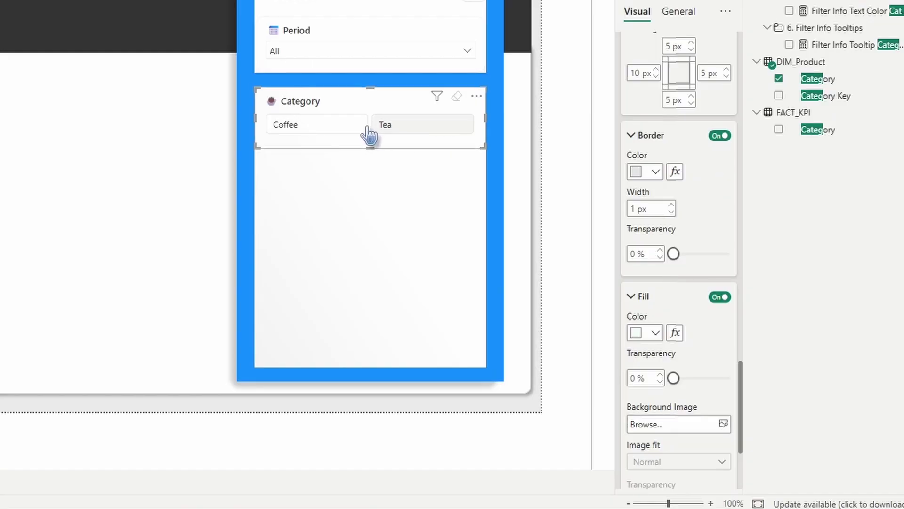
{"action": "left_click", "coordinate": [412, 134]}
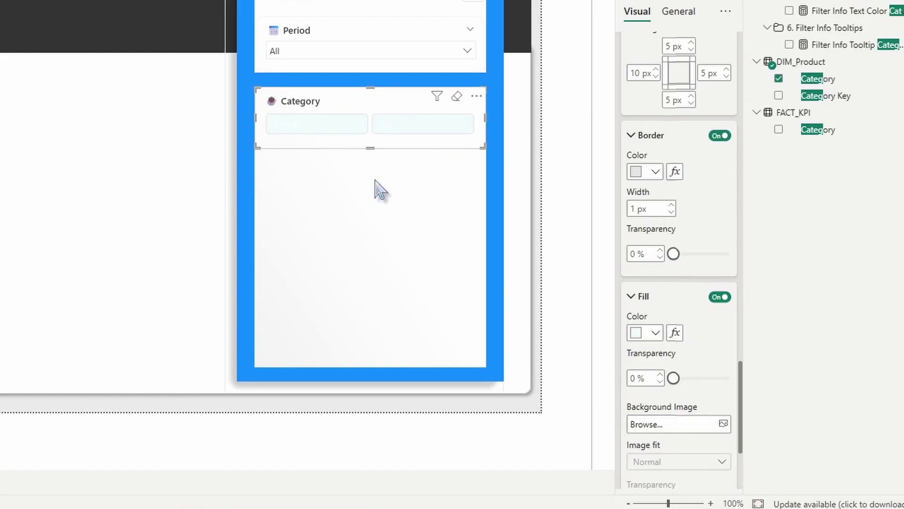
{"action": "left_click", "coordinate": [325, 123]}
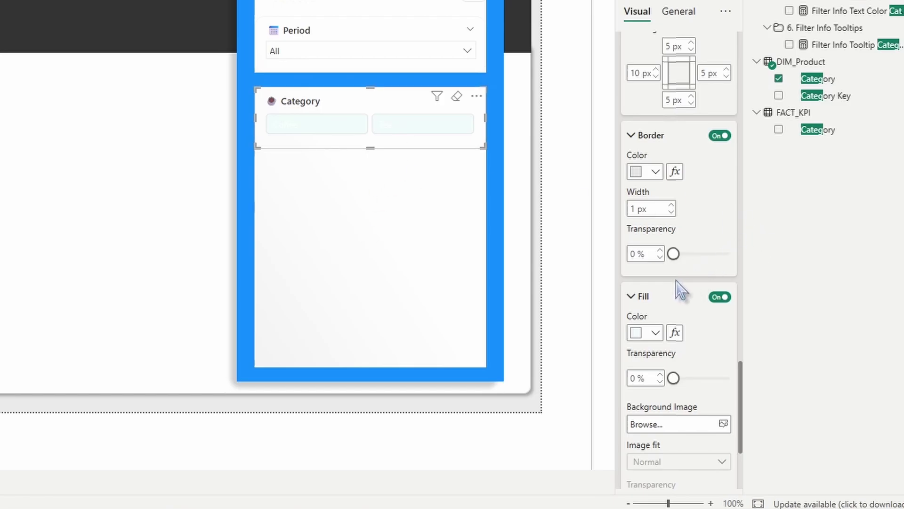
Step: Set the callout value text of the Category slicer to the recently used dark grey for the Selected state
{"action": "scroll", "coordinate": [679, 264], "scroll_direction": "up", "scroll_amount": 10}
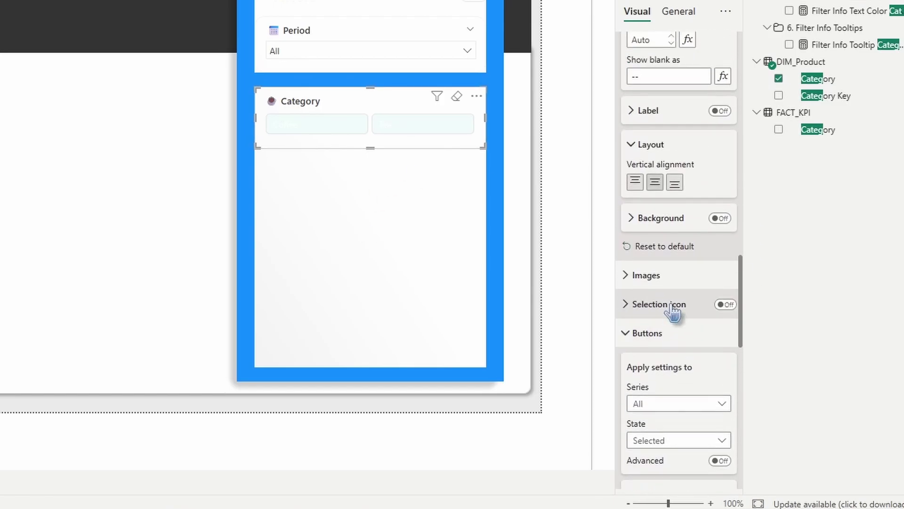
{"action": "scroll", "coordinate": [675, 311], "scroll_direction": "up", "scroll_amount": 8}
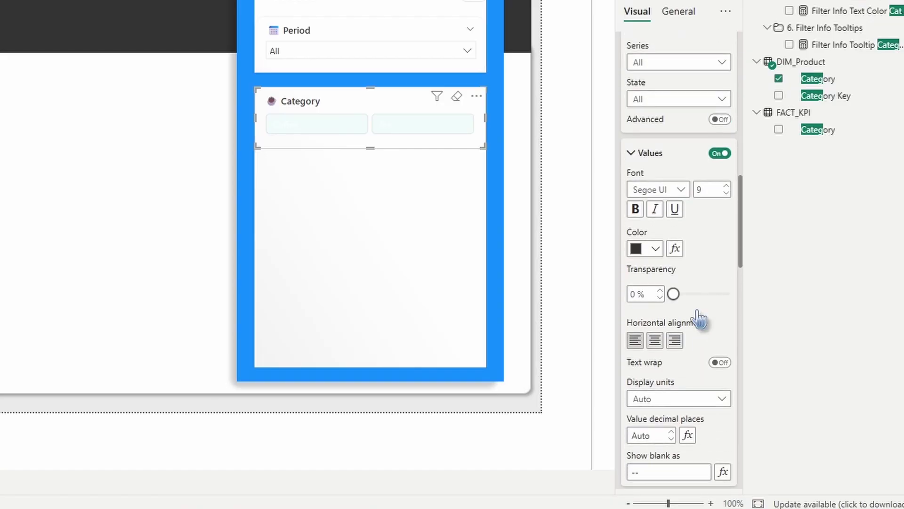
{"action": "scroll", "coordinate": [700, 319], "scroll_direction": "up", "scroll_amount": 2}
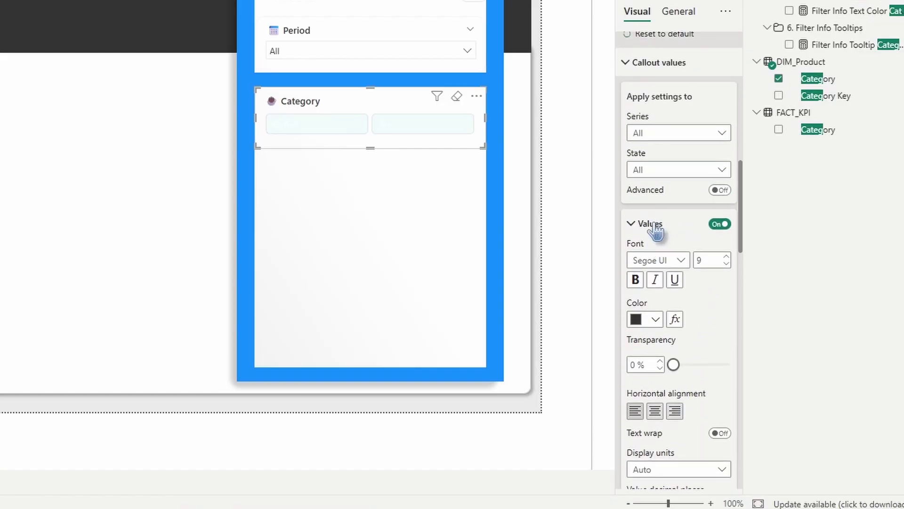
{"action": "left_click", "coordinate": [675, 170]}
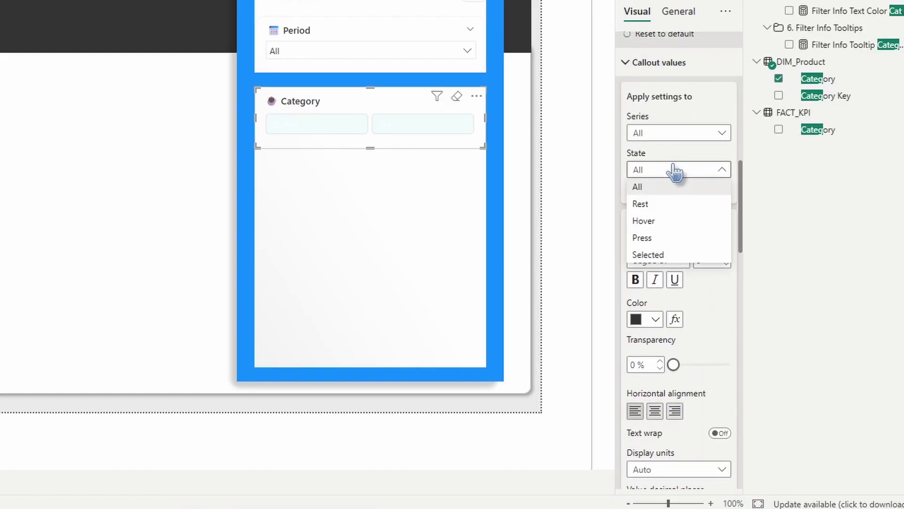
{"action": "left_click", "coordinate": [666, 257]}
{"action": "left_click", "coordinate": [659, 322]}
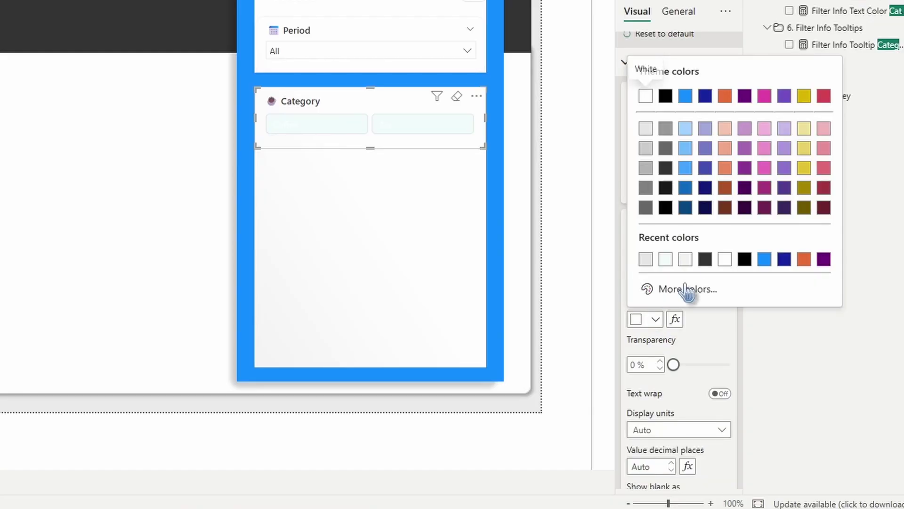
{"action": "left_click", "coordinate": [703, 259]}
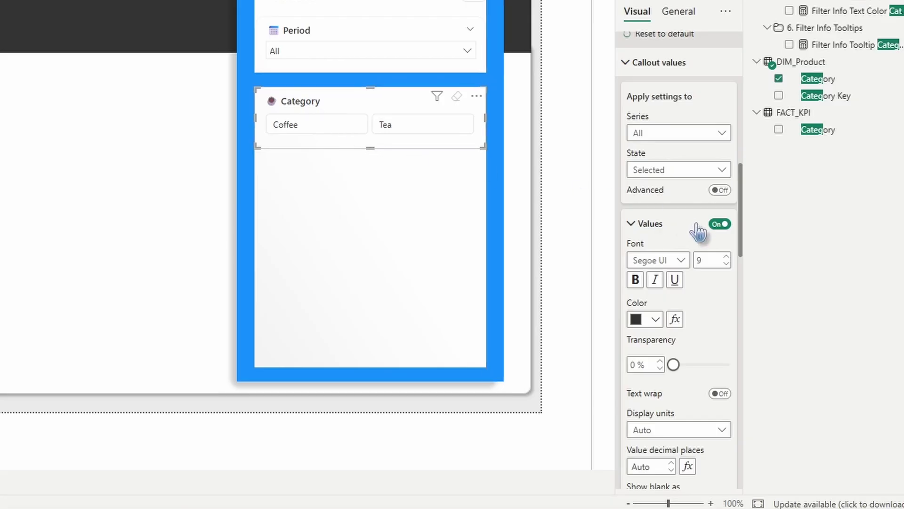
Step: Set the Category slicer's button images to Normal image fit and Left position for all states
{"action": "scroll", "coordinate": [686, 265], "scroll_direction": "down", "scroll_amount": 6}
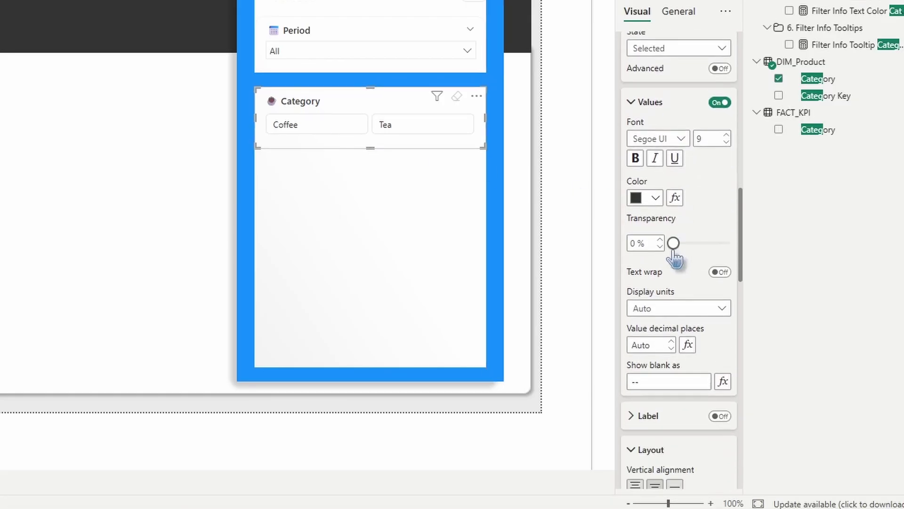
{"action": "scroll", "coordinate": [680, 226], "scroll_direction": "down", "scroll_amount": 3}
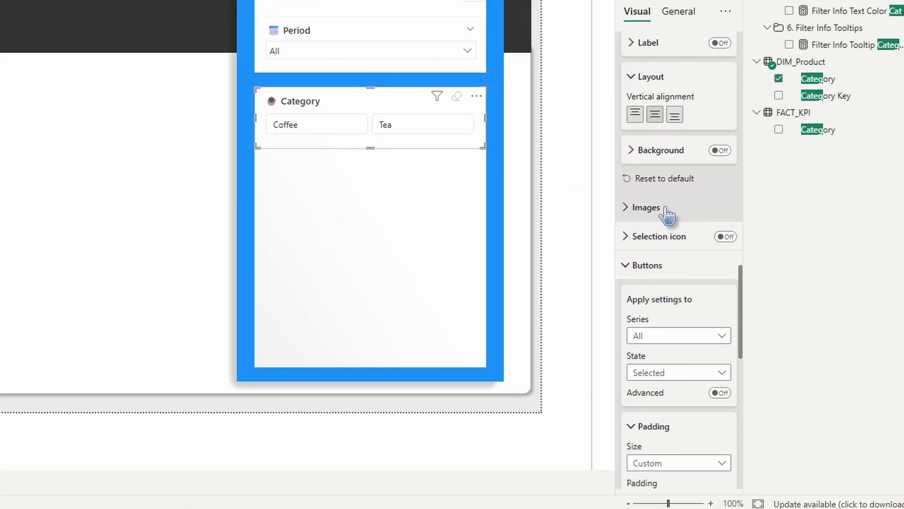
{"action": "left_click", "coordinate": [669, 209]}
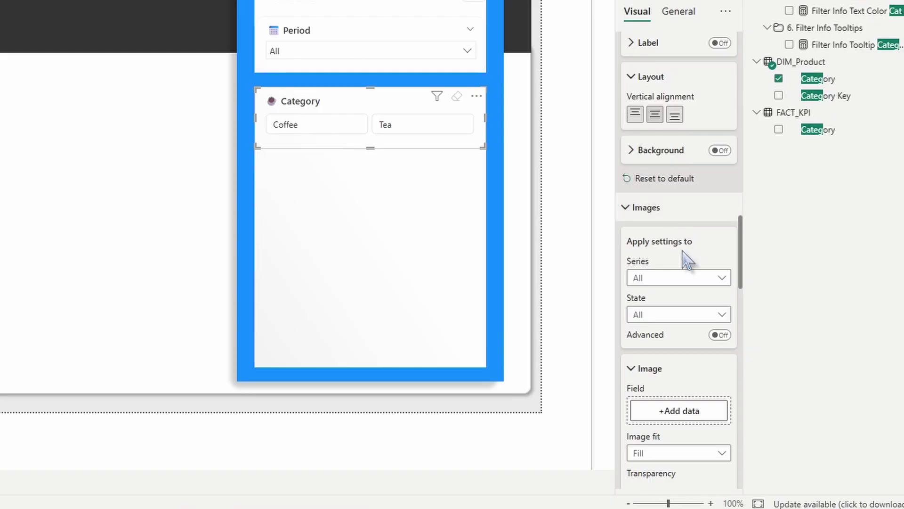
{"action": "scroll", "coordinate": [665, 235], "scroll_direction": "down", "scroll_amount": 1}
{"action": "scroll", "coordinate": [668, 148], "scroll_direction": "down", "scroll_amount": 6}
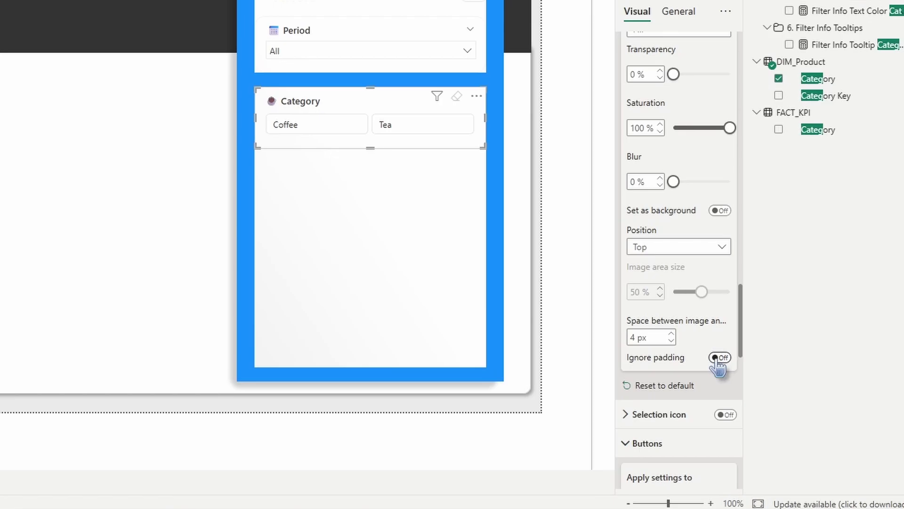
{"action": "scroll", "coordinate": [711, 330], "scroll_direction": "up", "scroll_amount": 3}
{"action": "left_click", "coordinate": [684, 170]}
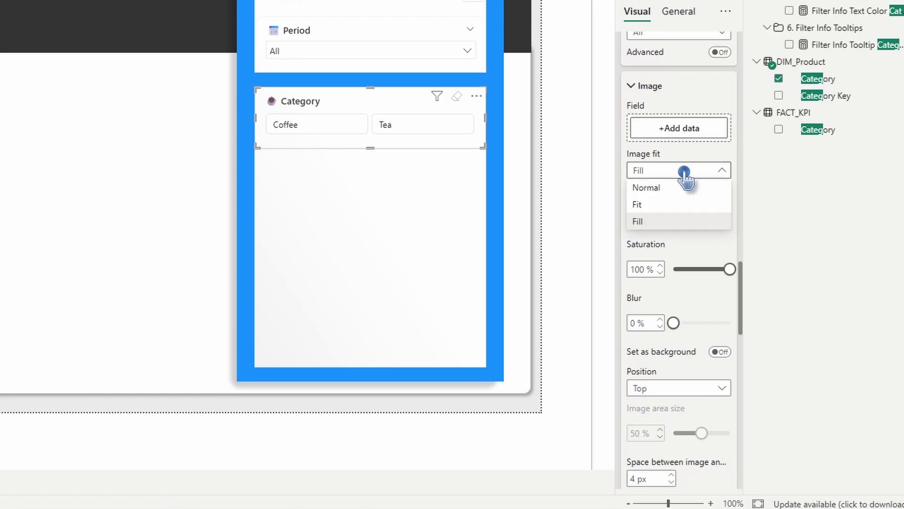
{"action": "left_click", "coordinate": [676, 187]}
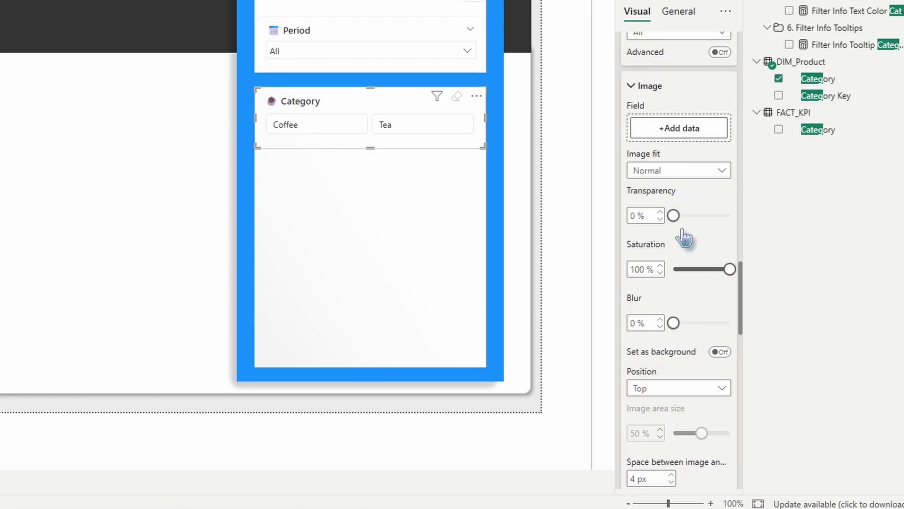
{"action": "left_click", "coordinate": [664, 387]}
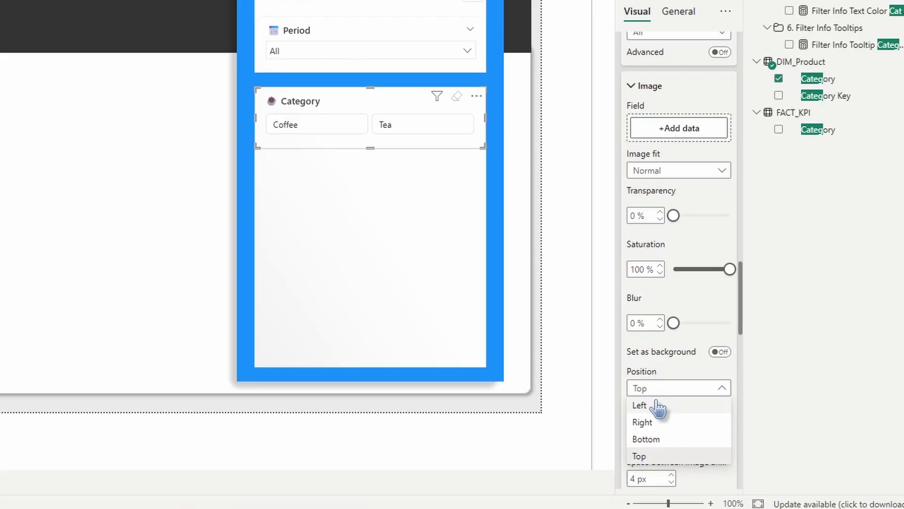
{"action": "left_click", "coordinate": [658, 406]}
Step: Find the Selected field of DIM_Region in the data model and assign it as the slicer's image for the Selected state
{"action": "scroll", "coordinate": [686, 417], "scroll_direction": "down", "scroll_amount": 1}
{"action": "scroll", "coordinate": [692, 391], "scroll_direction": "up", "scroll_amount": 2}
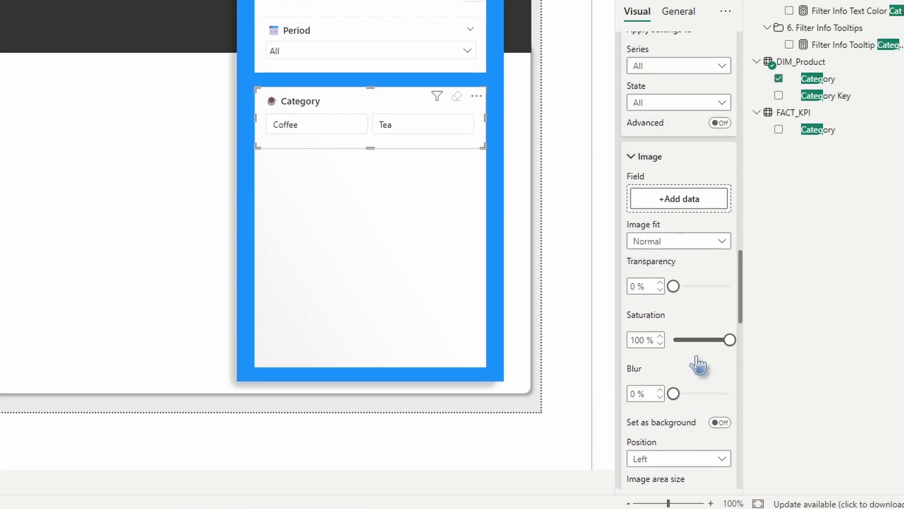
{"action": "scroll", "coordinate": [699, 365], "scroll_direction": "up", "scroll_amount": 2}
{"action": "left_click", "coordinate": [671, 174]}
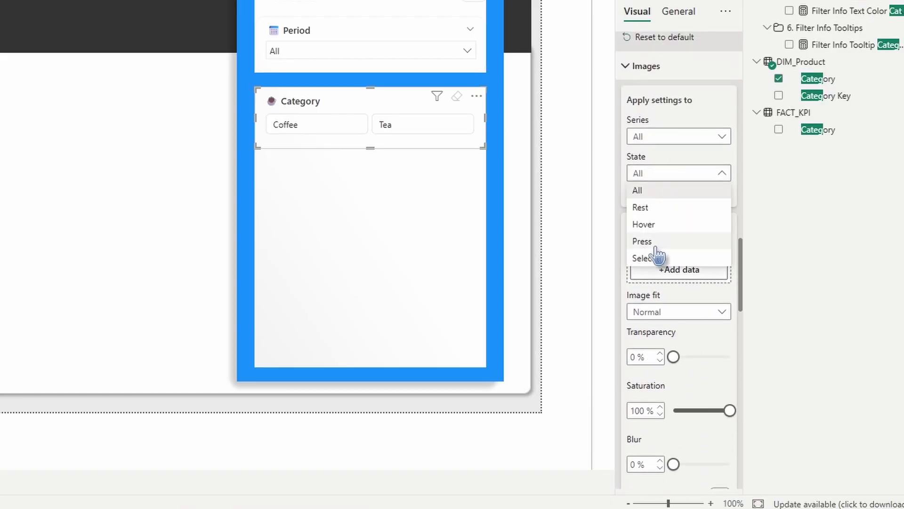
{"action": "key", "text": "Escape"}
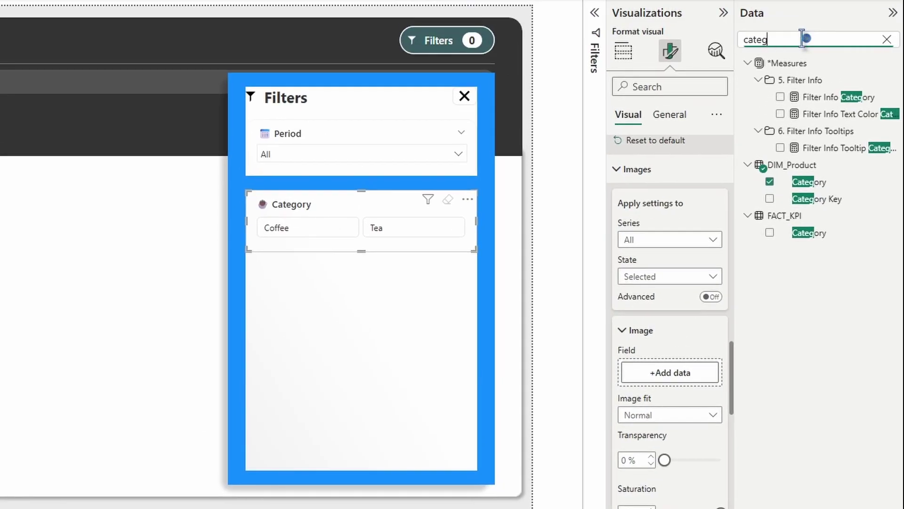
{"action": "left_click_drag", "start_coordinate": [807, 35], "coordinate": [721, 71]}
{"action": "key", "text": "BackSpace"}
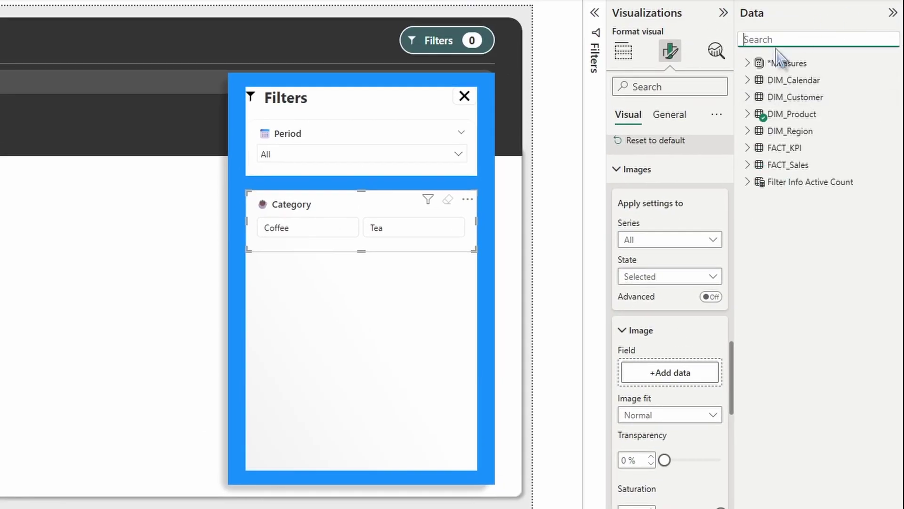
{"action": "type", "text": "select"}
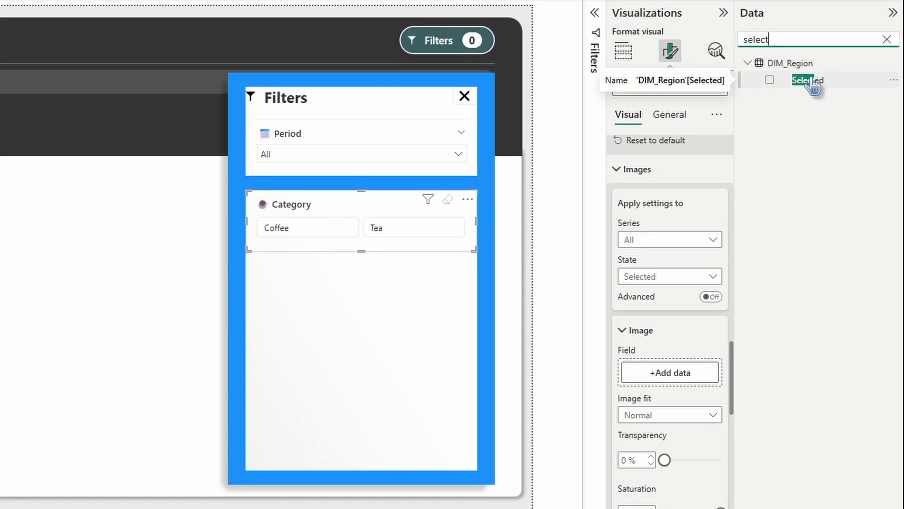
{"action": "left_click_drag", "start_coordinate": [812, 85], "coordinate": [675, 373]}
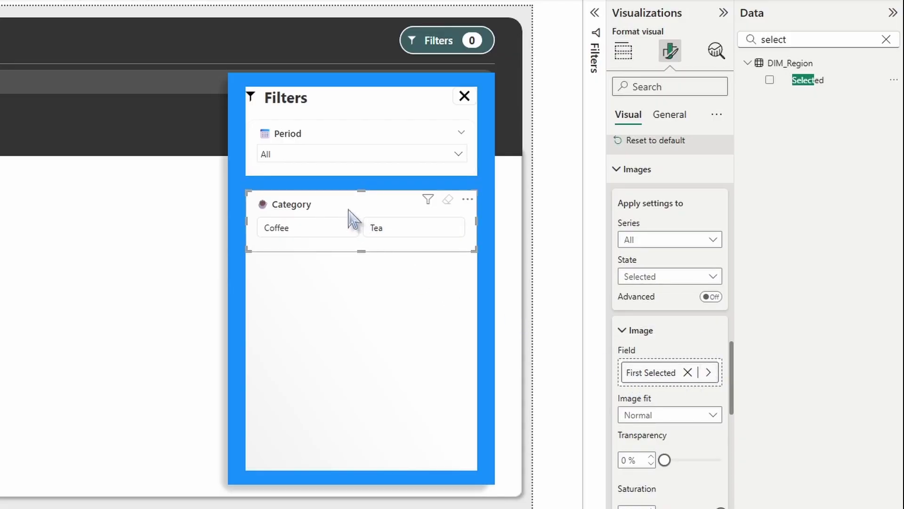
Step: Toggle the Coffee and Tea buttons on and off to check the Selected-state image in the Category slicer
{"action": "left_click", "coordinate": [315, 227]}
{"action": "left_click", "coordinate": [313, 236]}
{"action": "left_click", "coordinate": [313, 236]}
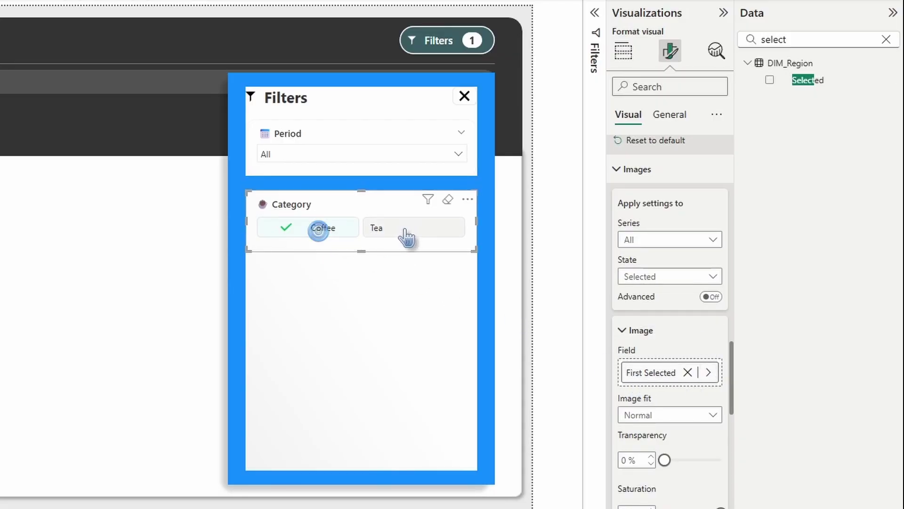
{"action": "left_click", "coordinate": [404, 230]}
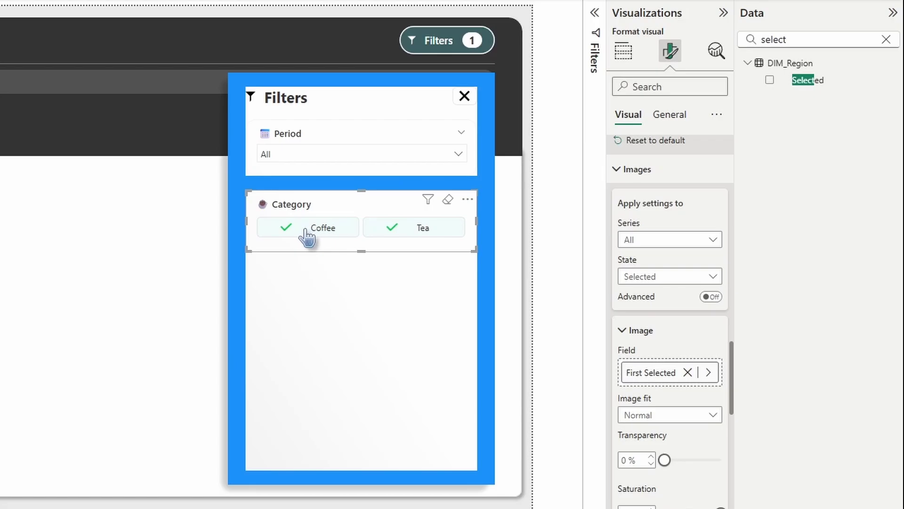
{"action": "left_click", "coordinate": [309, 235]}
{"action": "left_click", "coordinate": [398, 233]}
Step: Set the image position of the Category slicer's buttons to Right for all states
{"action": "scroll", "coordinate": [679, 374], "scroll_direction": "down", "scroll_amount": 1}
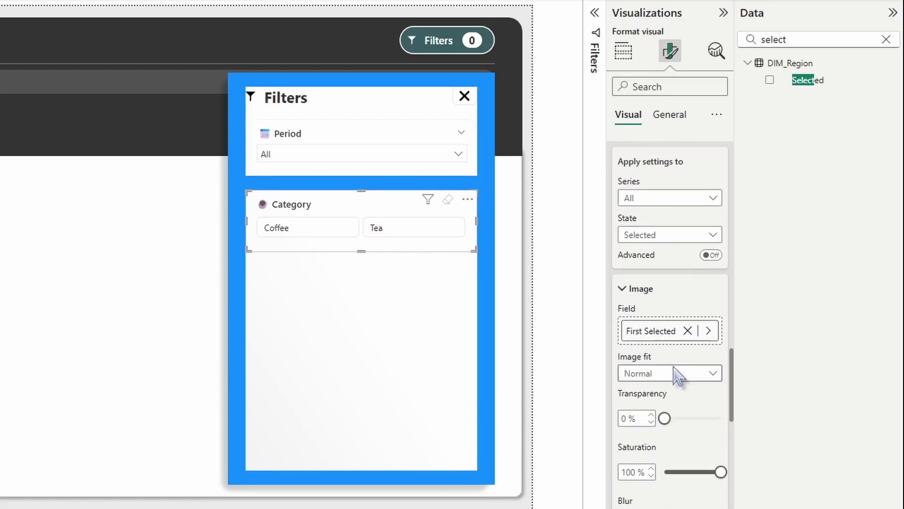
{"action": "scroll", "coordinate": [678, 375], "scroll_direction": "down", "scroll_amount": 5}
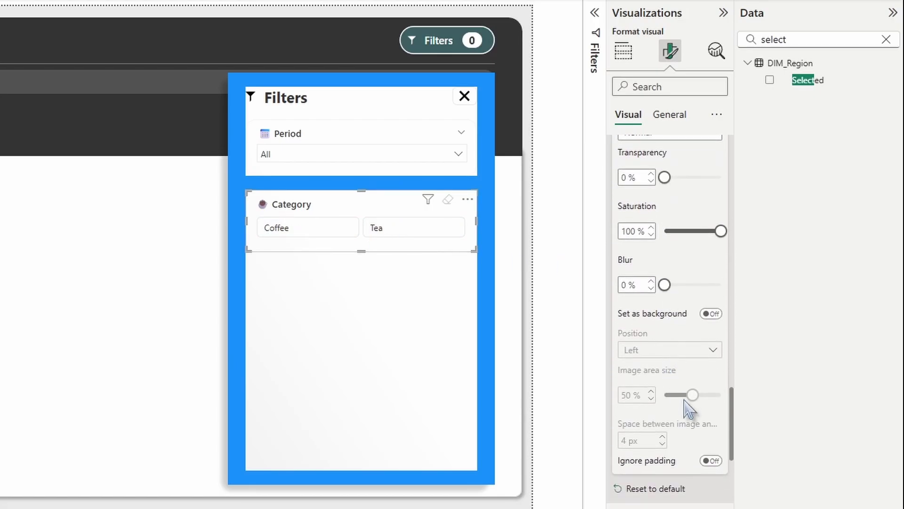
{"action": "scroll", "coordinate": [689, 407], "scroll_direction": "up", "scroll_amount": 4}
{"action": "scroll", "coordinate": [672, 292], "scroll_direction": "up", "scroll_amount": 1}
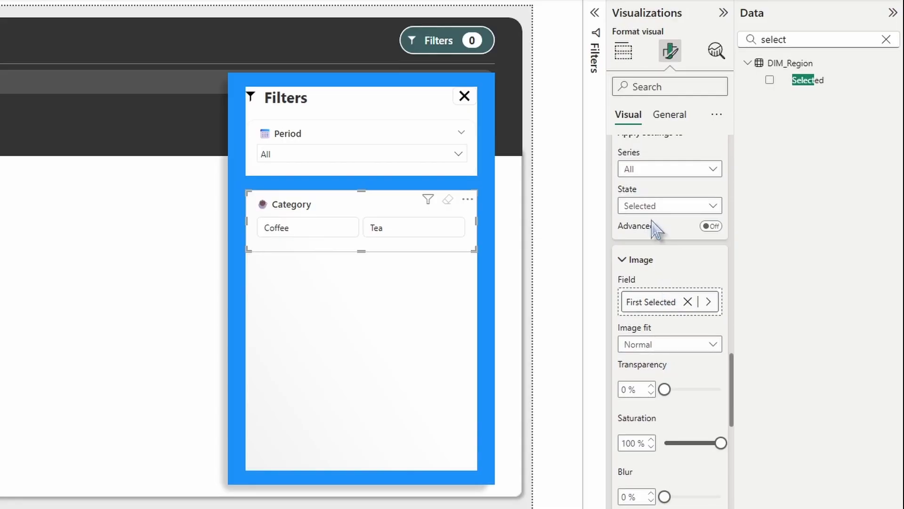
{"action": "scroll", "coordinate": [656, 229], "scroll_direction": "up", "scroll_amount": 1}
{"action": "left_click", "coordinate": [657, 276]}
{"action": "left_click", "coordinate": [651, 293]}
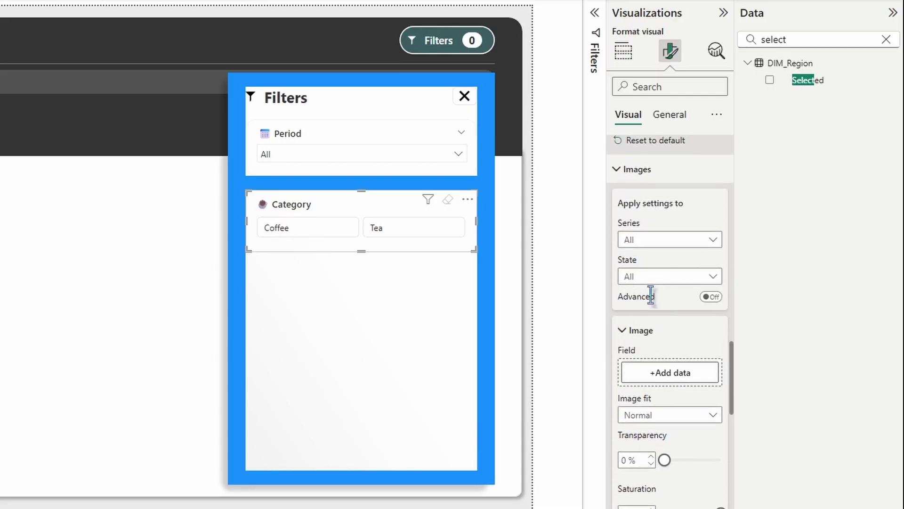
{"action": "scroll", "coordinate": [655, 325], "scroll_direction": "down", "scroll_amount": 4}
{"action": "left_click", "coordinate": [661, 419]}
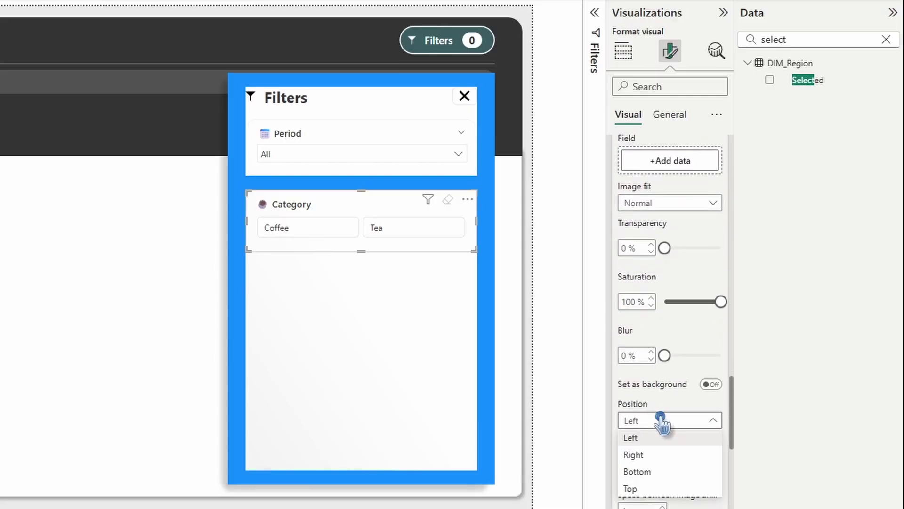
{"action": "left_click", "coordinate": [640, 454]}
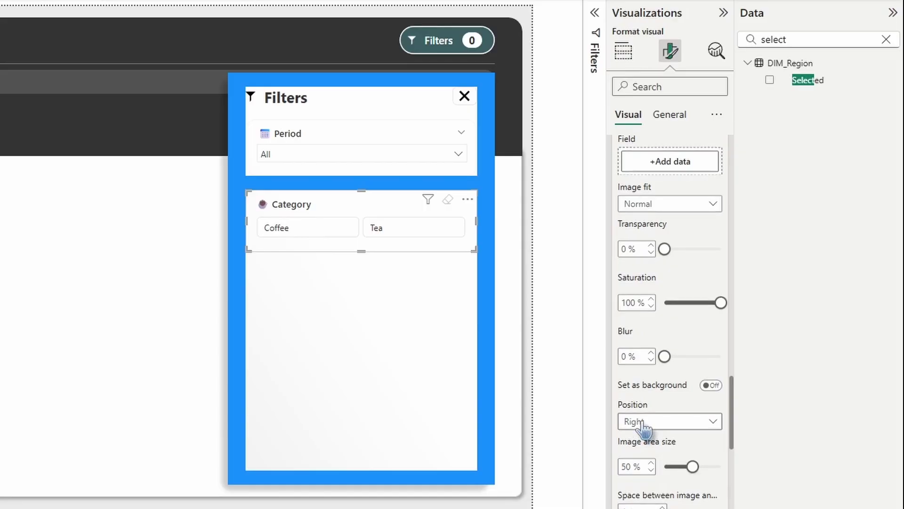
Step: Show the image settings for the Selected state and toggle the Coffee and Tea buttons to check the image placement
{"action": "scroll", "coordinate": [643, 426], "scroll_direction": "up", "scroll_amount": 4}
{"action": "left_click", "coordinate": [665, 278]}
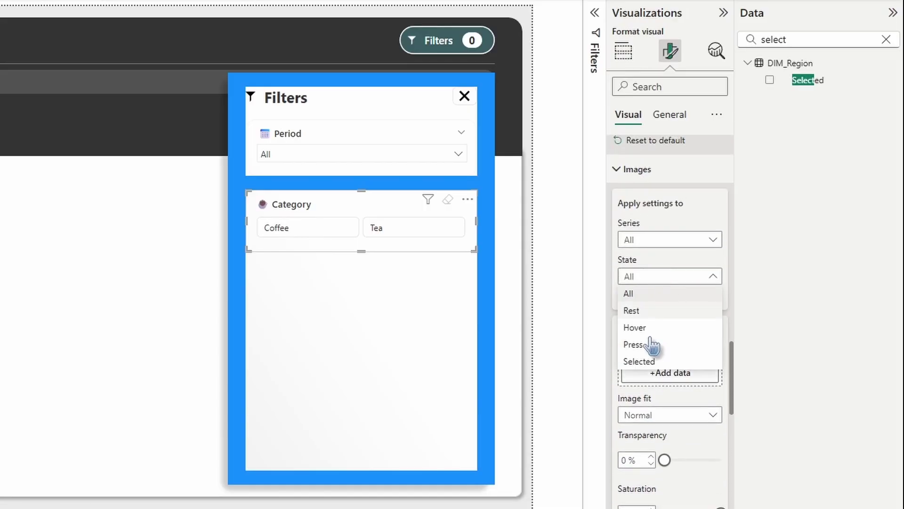
{"action": "left_click", "coordinate": [651, 362]}
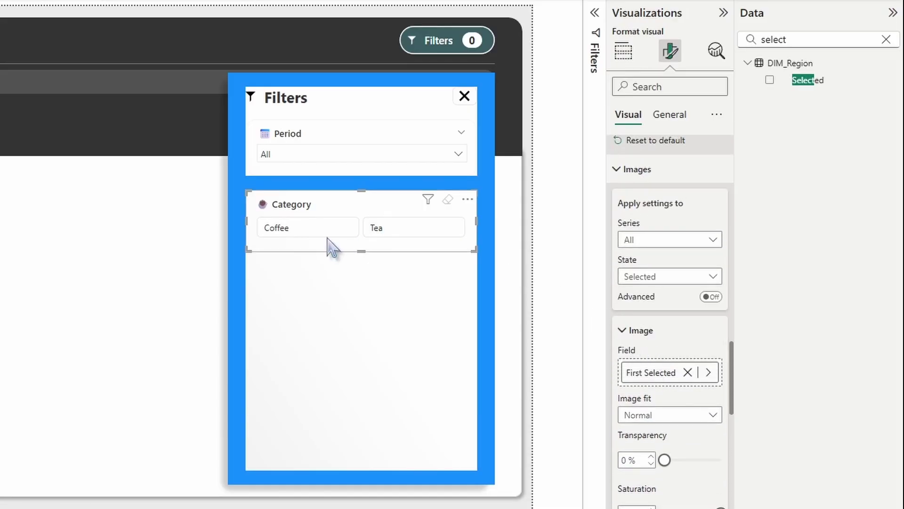
{"action": "left_click", "coordinate": [339, 229]}
{"action": "left_click", "coordinate": [411, 232]}
{"action": "left_click", "coordinate": [320, 227]}
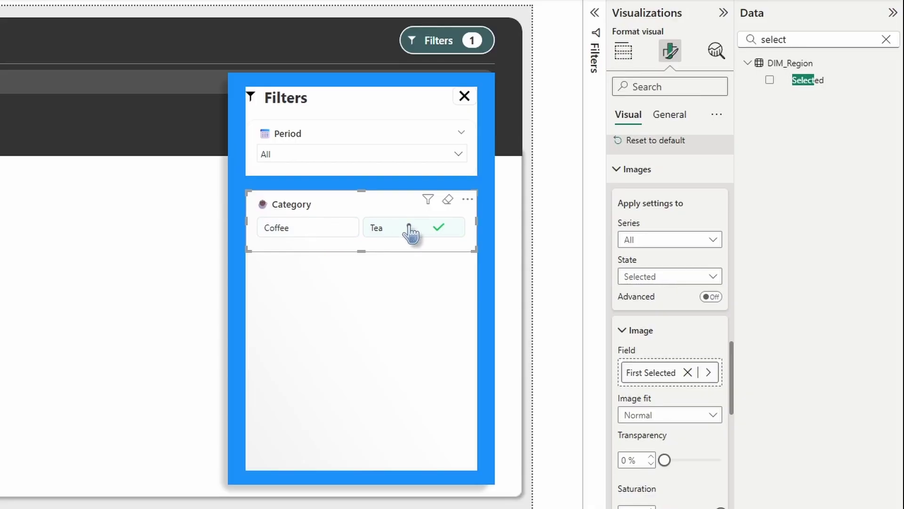
{"action": "left_click", "coordinate": [410, 231]}
{"action": "left_click", "coordinate": [332, 228]}
{"action": "left_click", "coordinate": [417, 231]}
{"action": "left_click", "coordinate": [315, 228]}
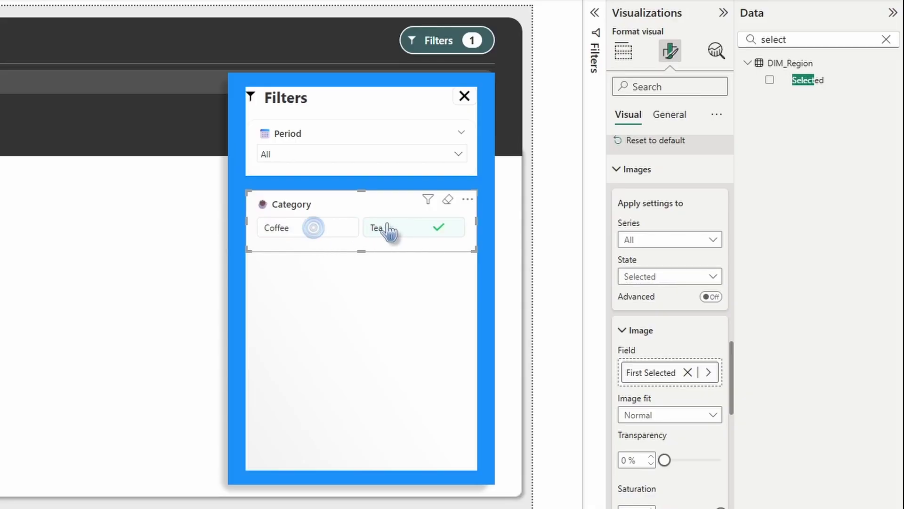
{"action": "left_click", "coordinate": [391, 228]}
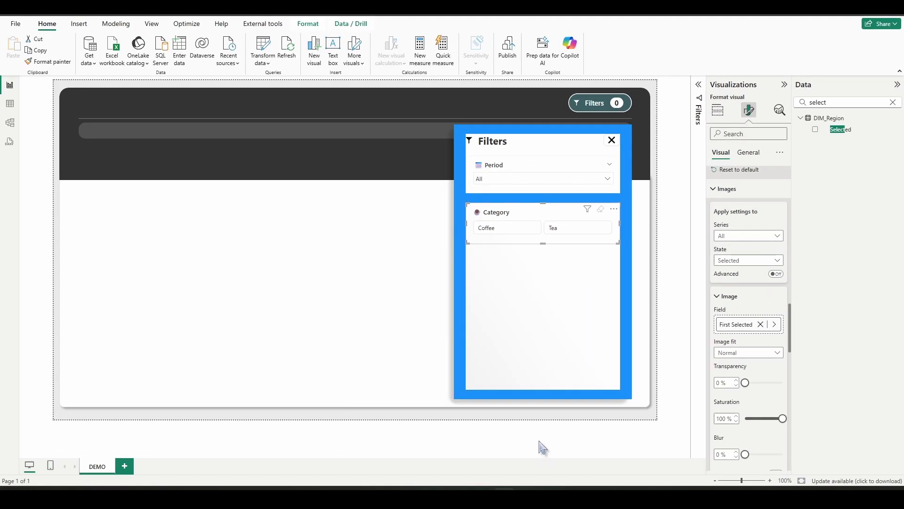